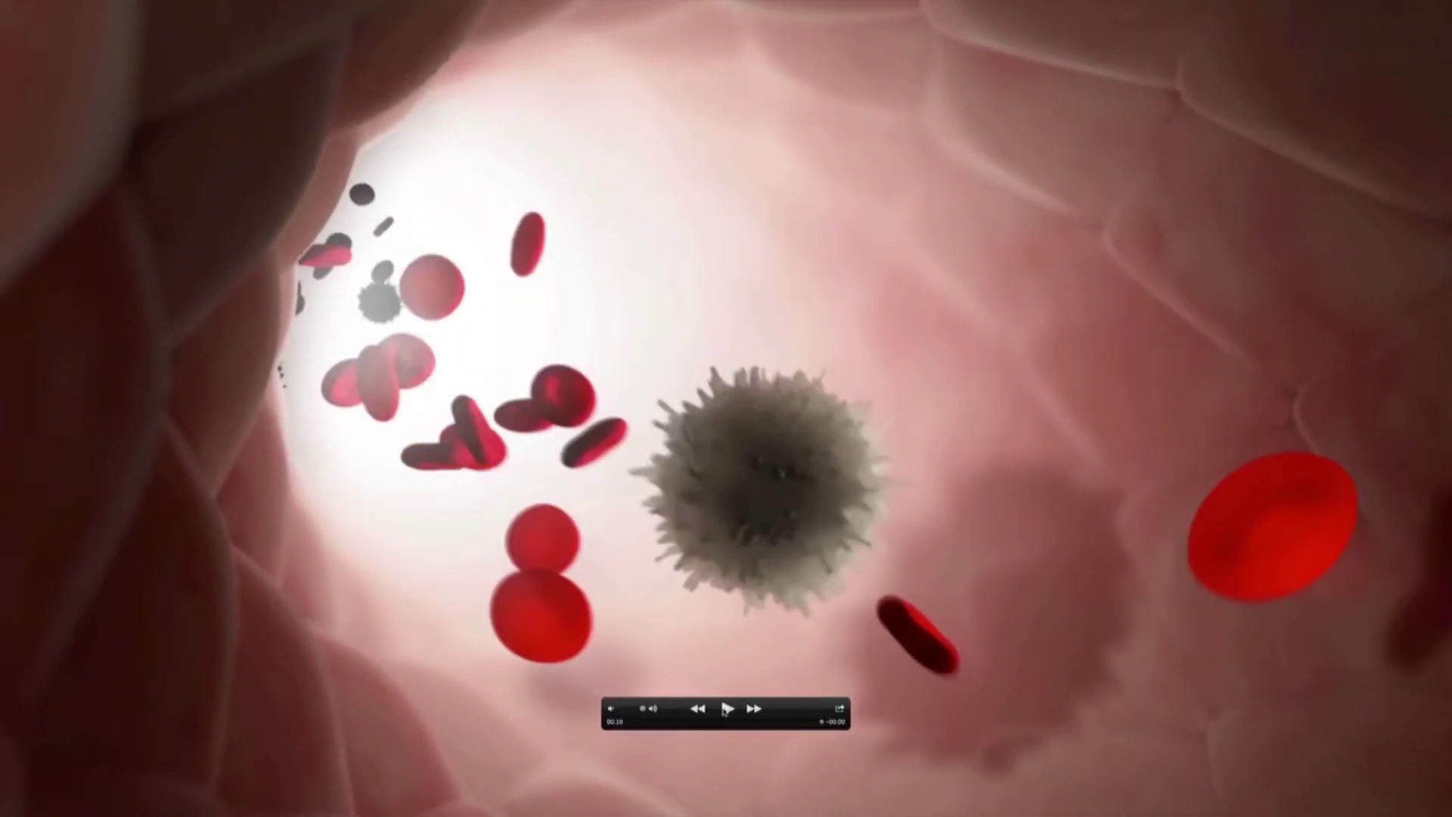
# Exit full-screen playback of the blood-vessel clip in QuickTime Player.
pyautogui.press('Escape')
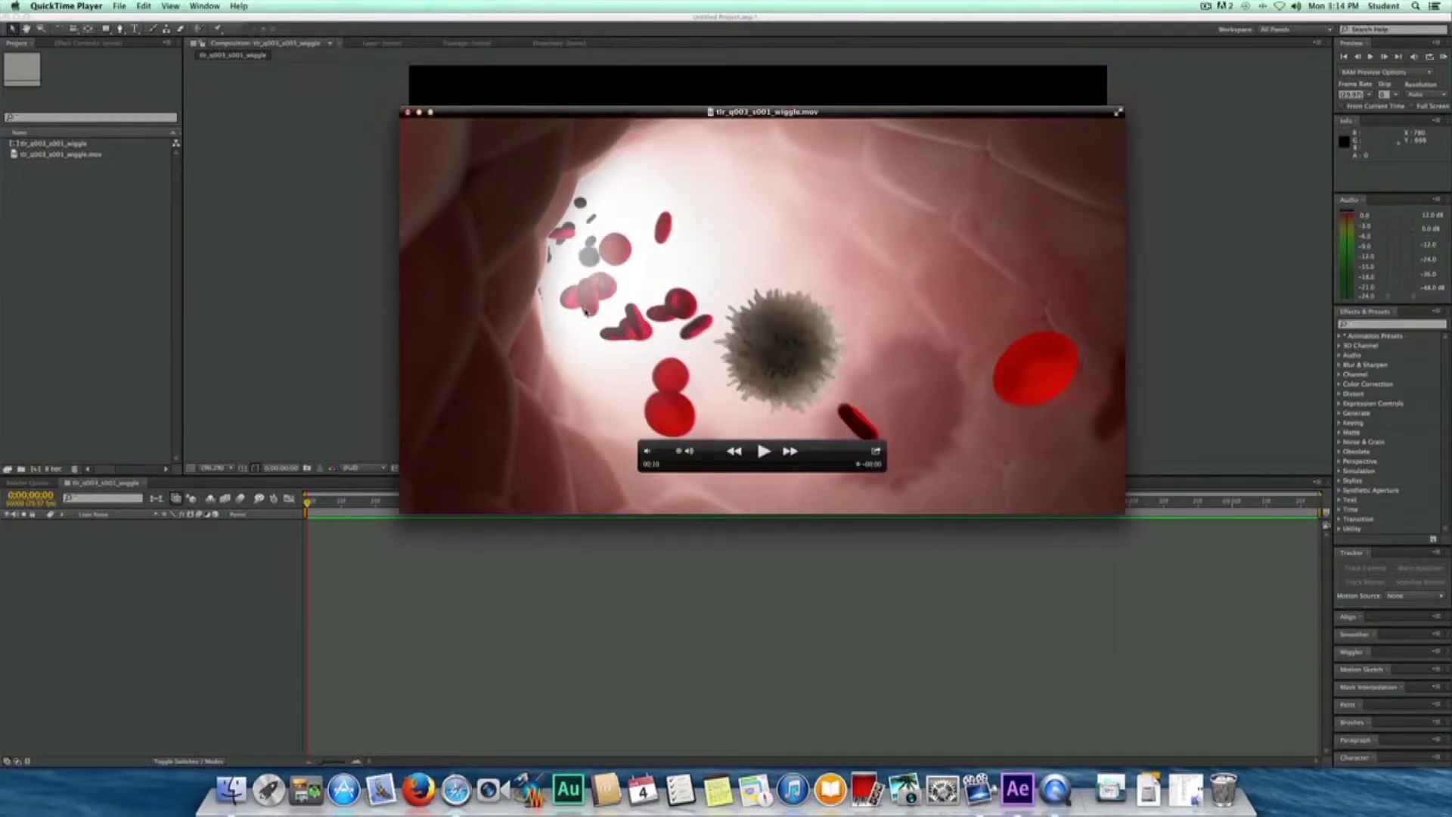
# Close the QuickTime clip and drag the wiggle .mov footage into the composition as layer 1.
pyautogui.click(408, 113)
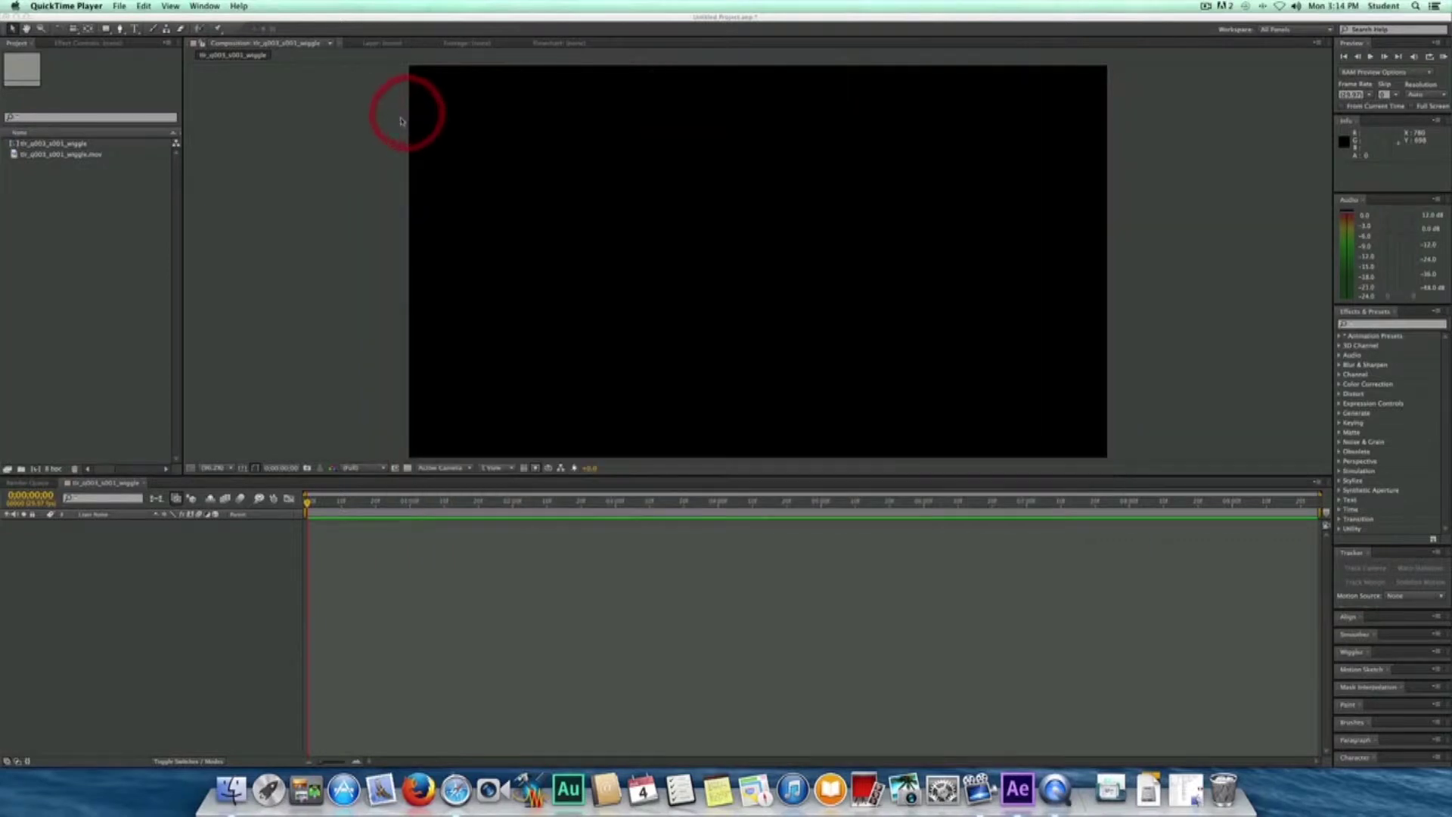
pyautogui.moveTo(446, 19); pyautogui.dragTo(491, 16)
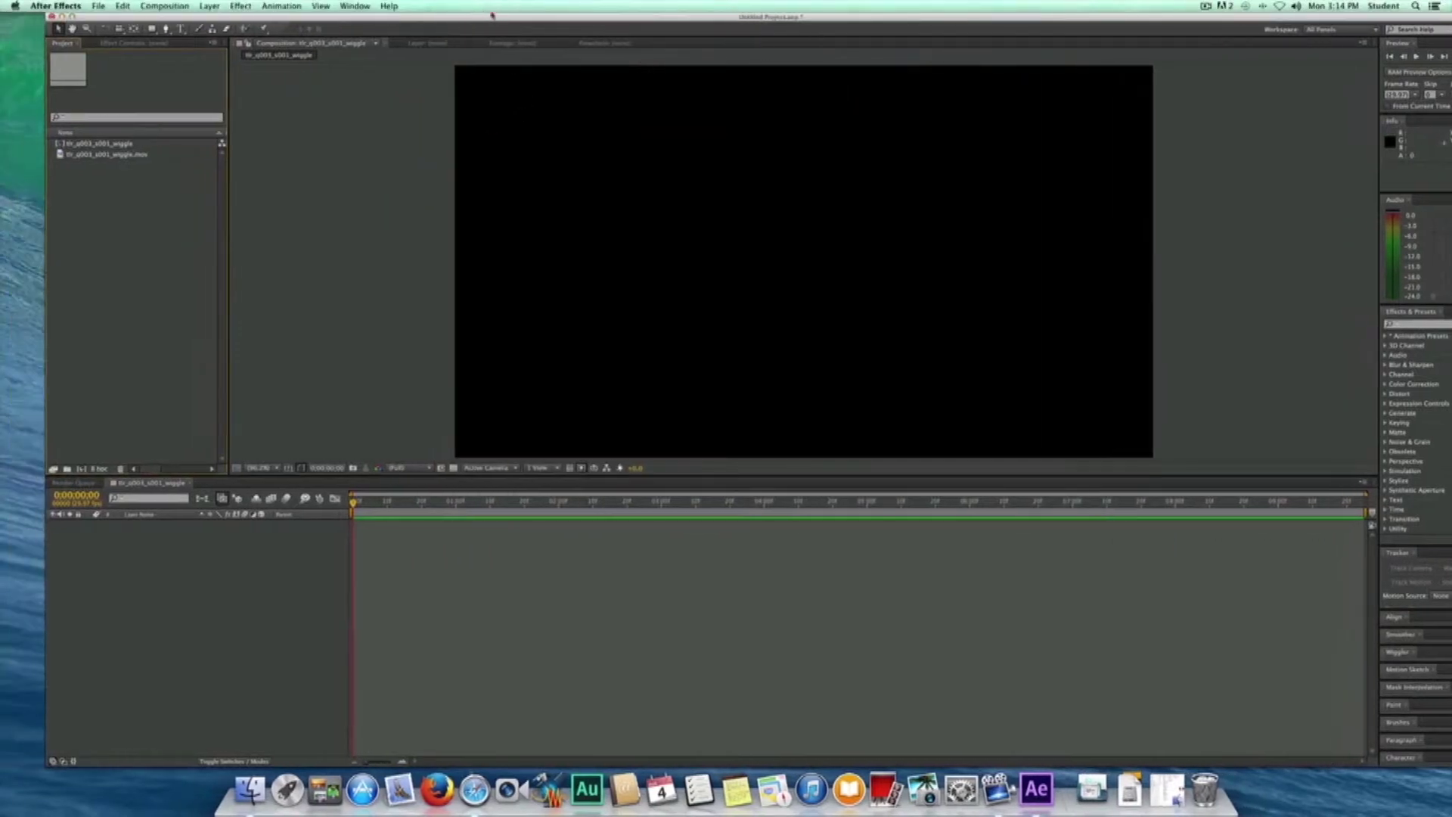
pyautogui.click(61, 16)
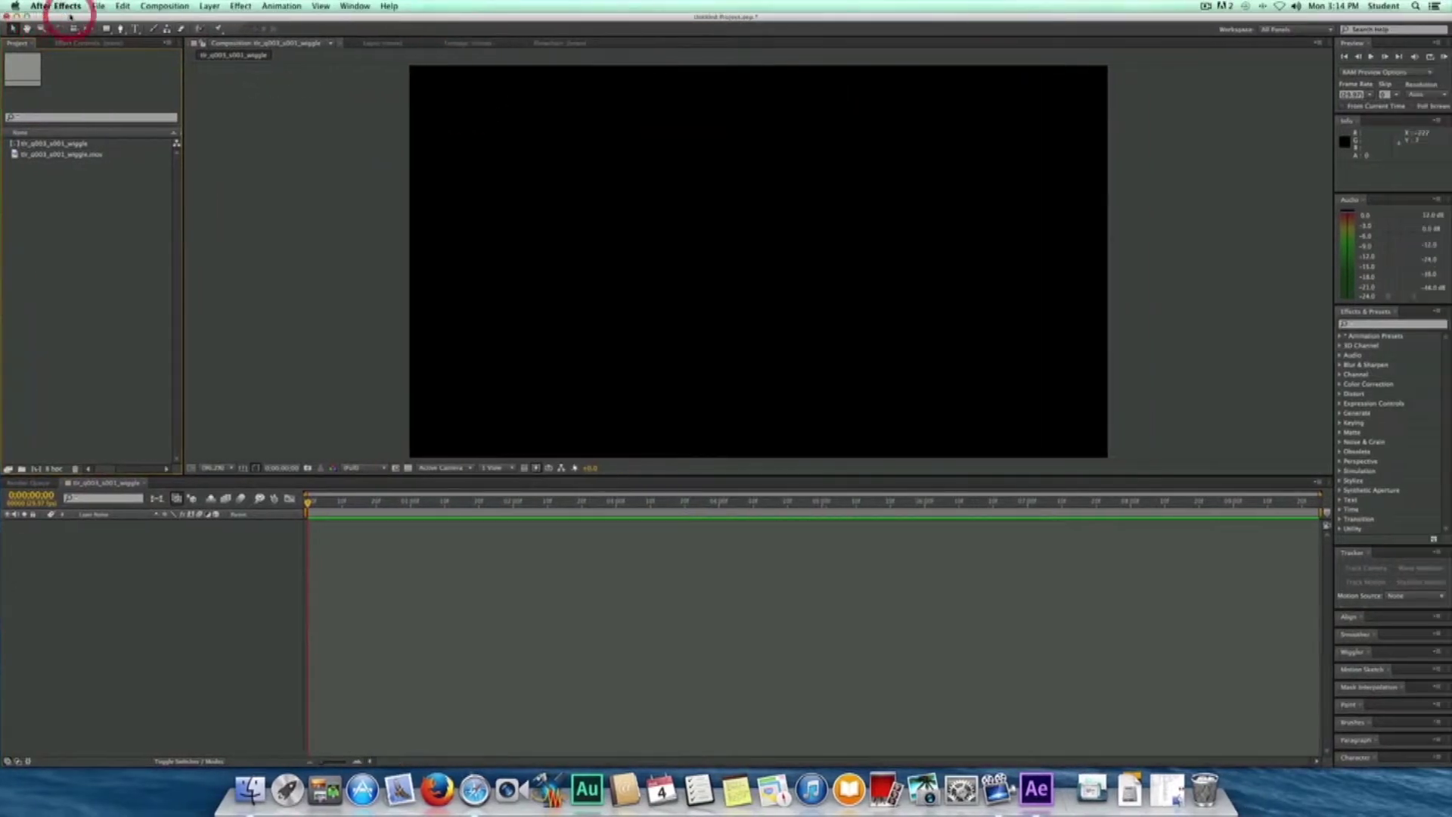
pyautogui.click(15, 155)
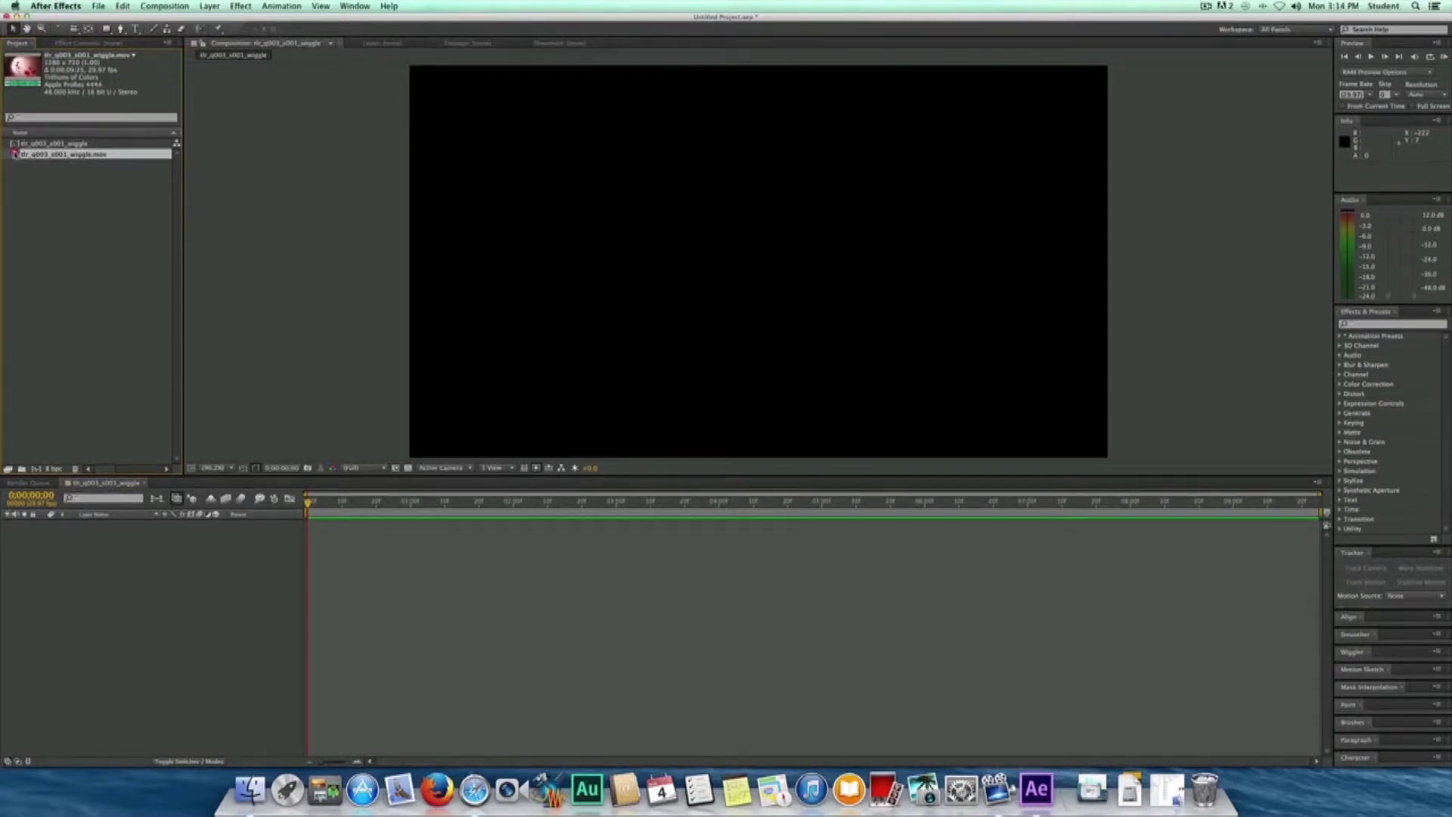
pyautogui.moveTo(15, 155); pyautogui.dragTo(761, 267)
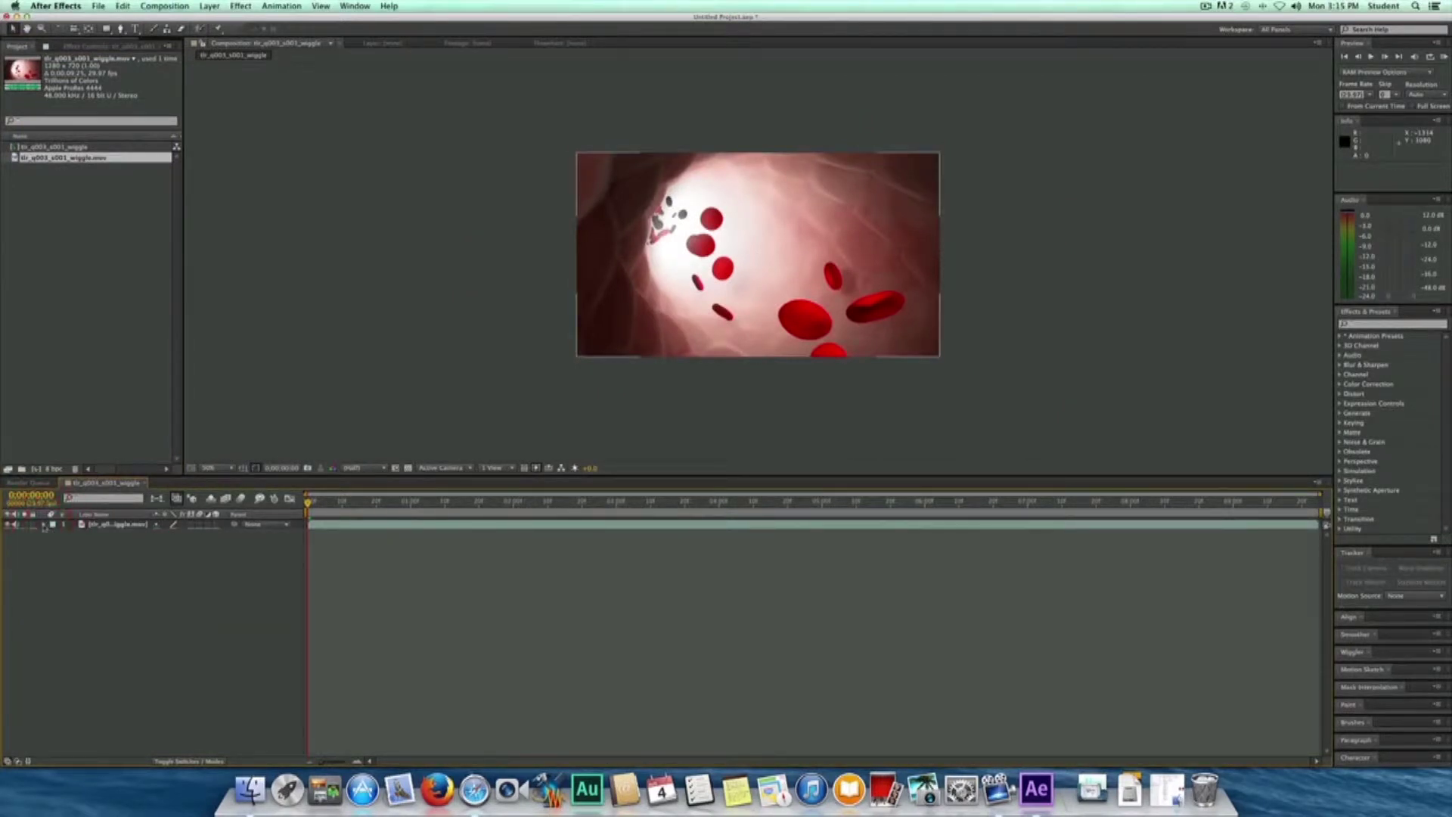
pyautogui.click(44, 525)
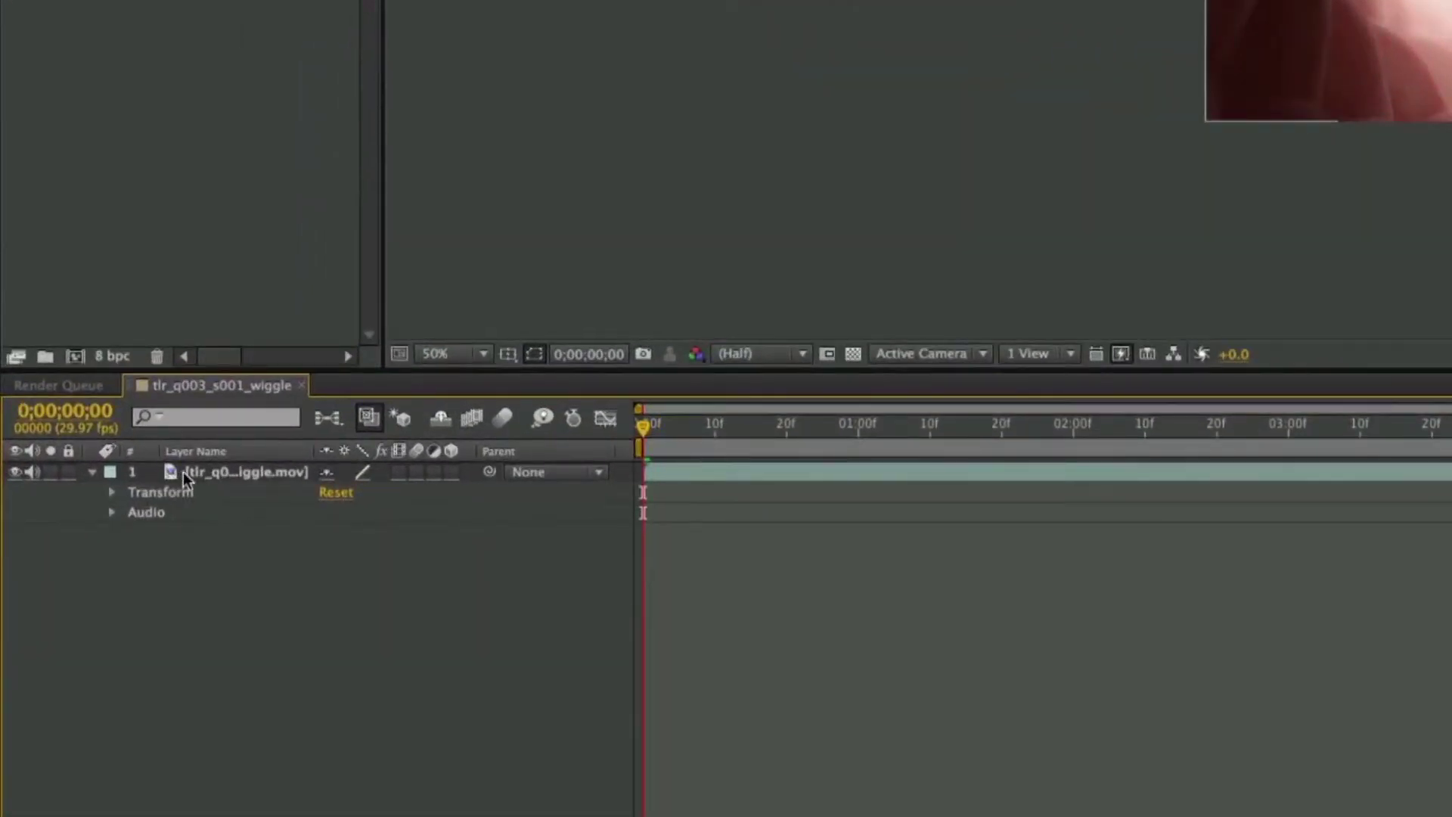
# Replace the footage layer's default Position expression with wiggle (5,10).
pyautogui.press('p')
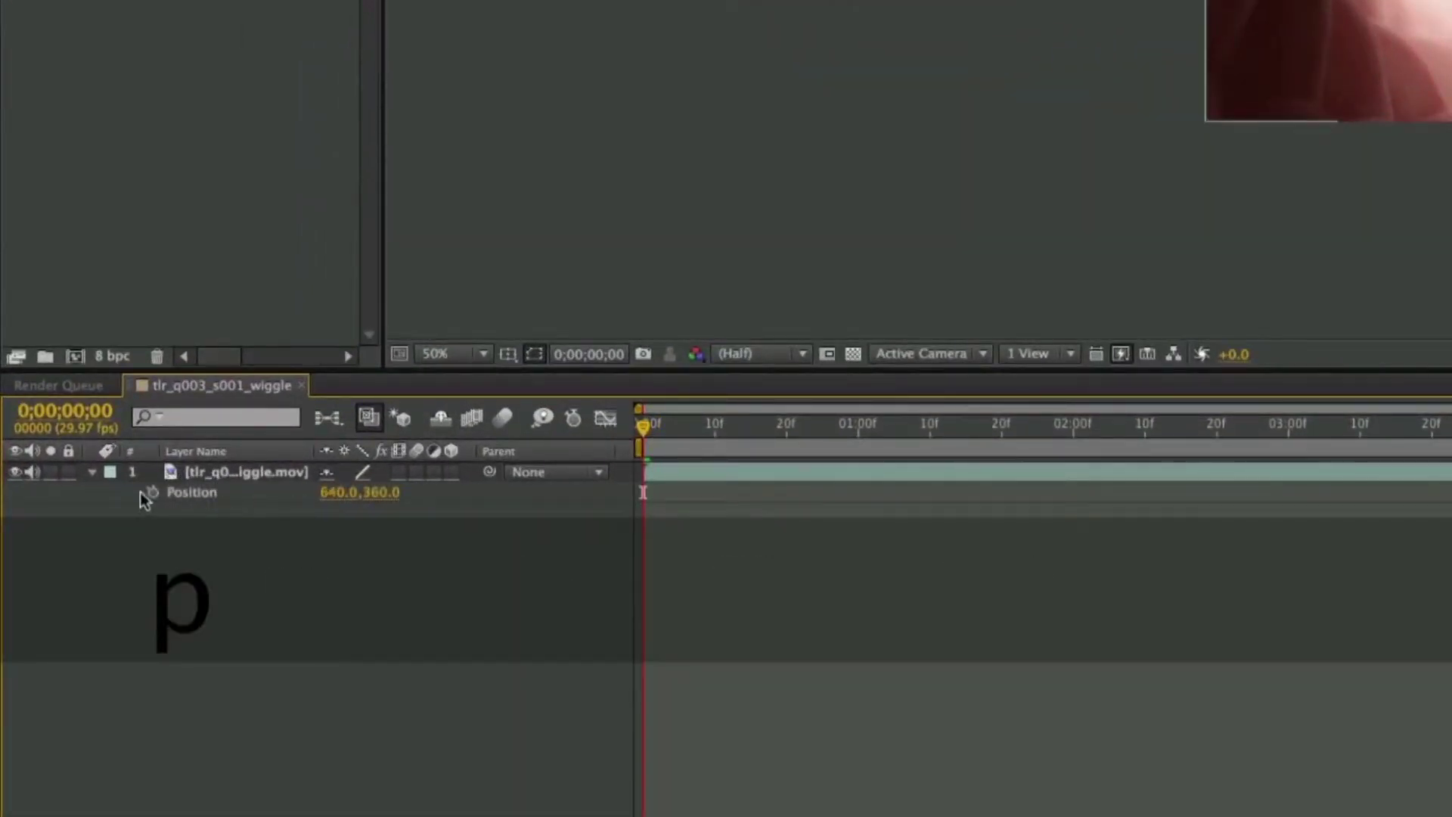
pyautogui.press('alt')
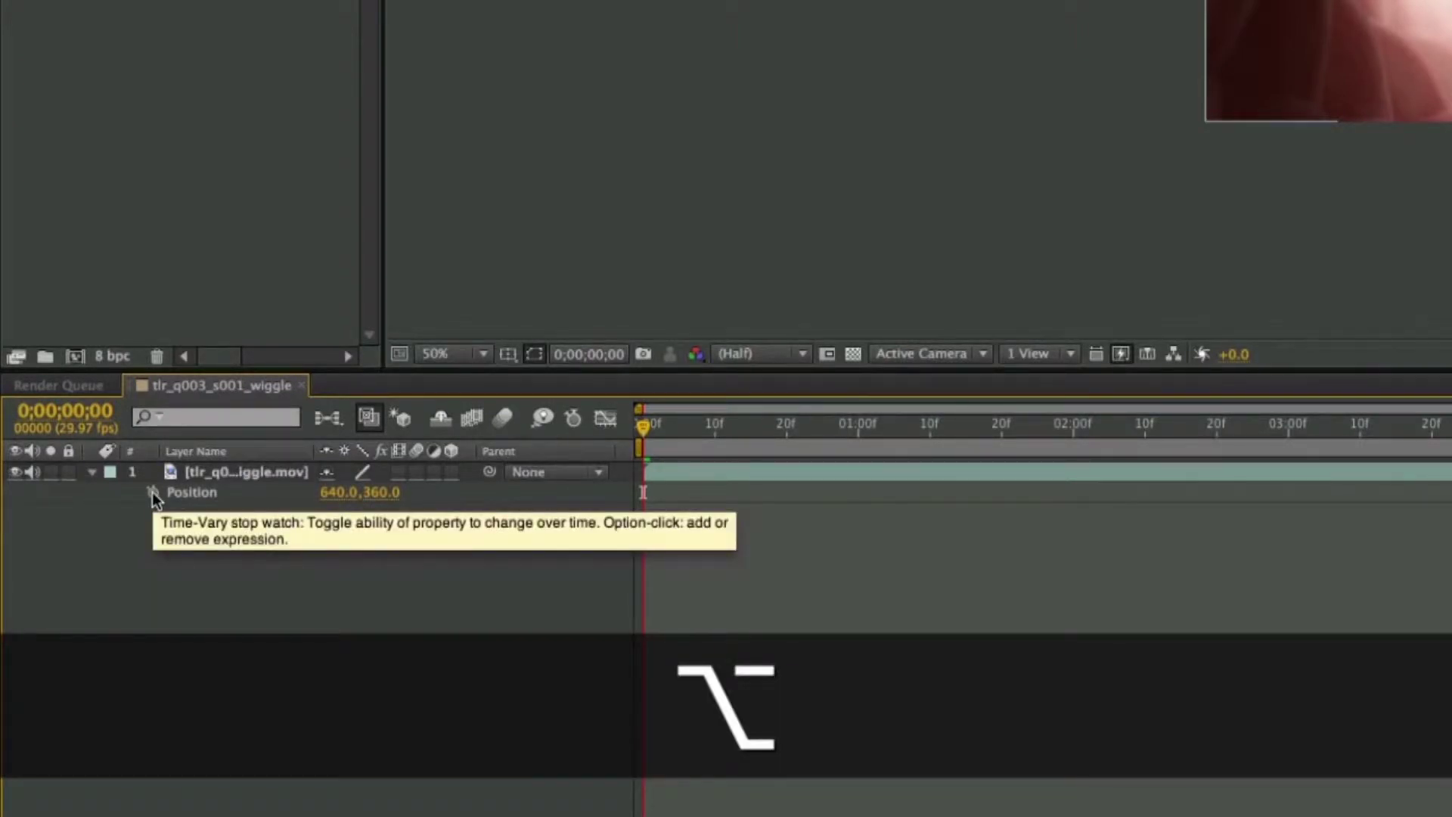
pyautogui.keyDown('alt'); pyautogui.click(152, 493); pyautogui.keyUp('alt')
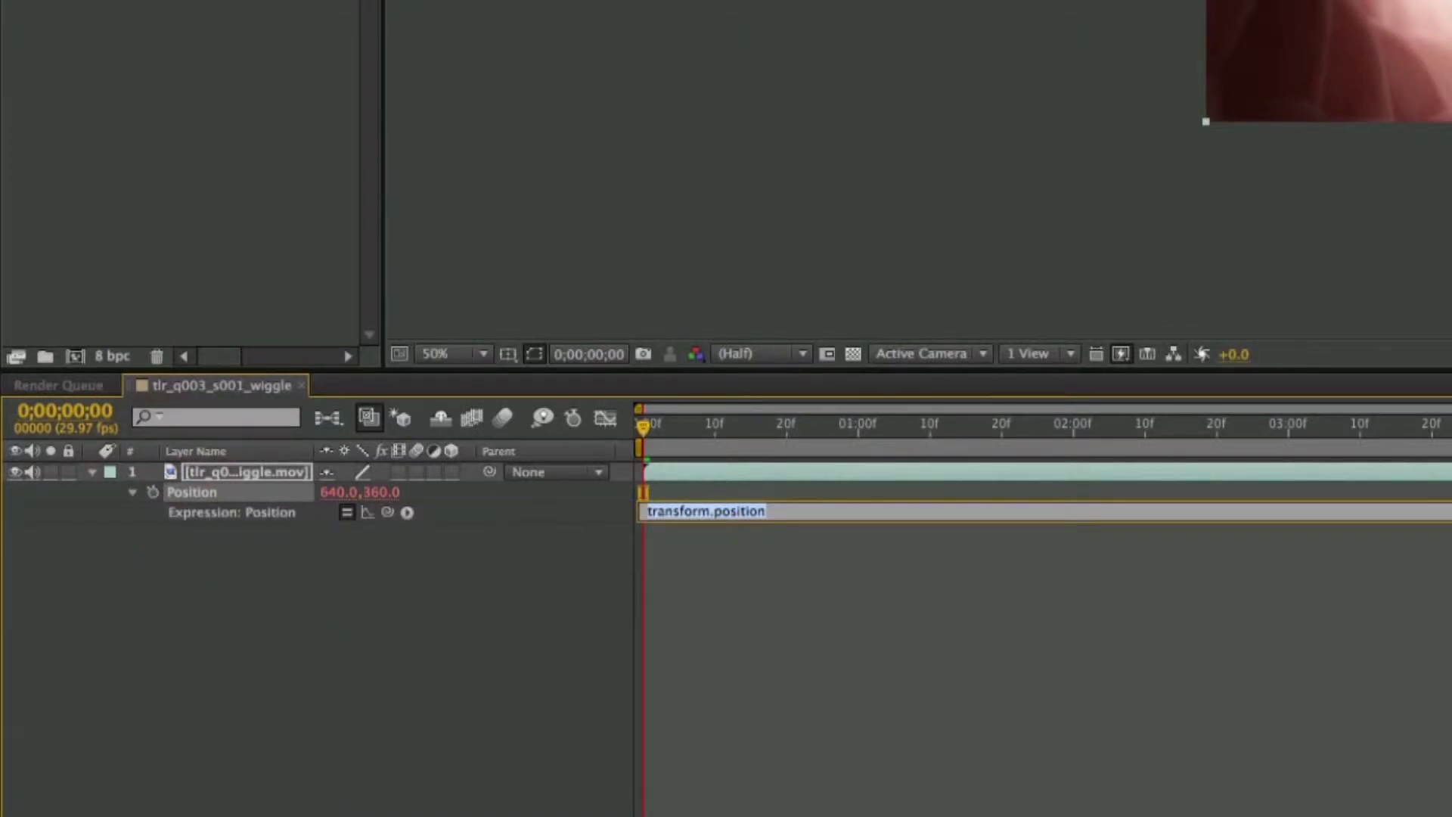
pyautogui.press('KP_Enter')
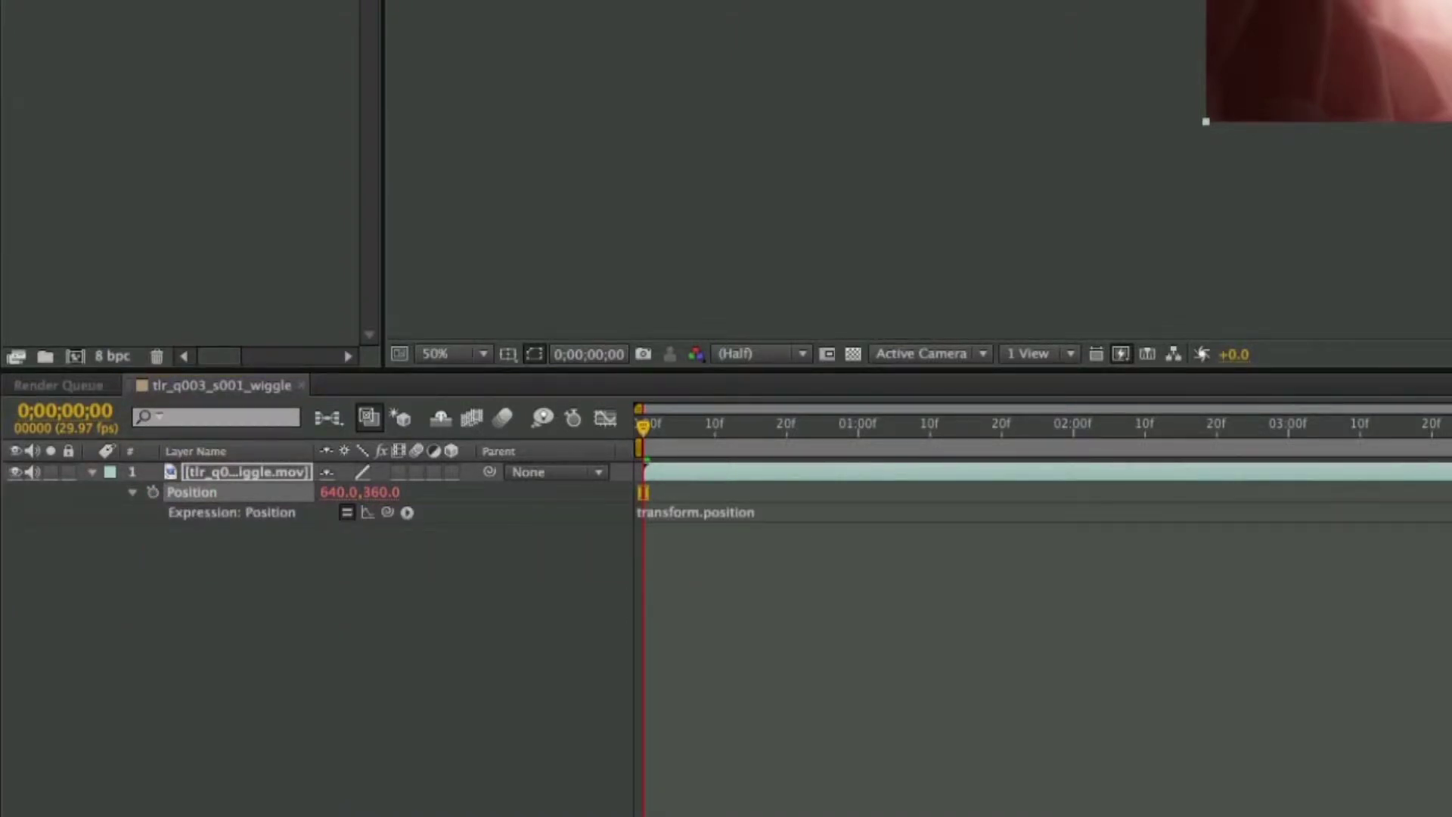
pyautogui.click(687, 515)
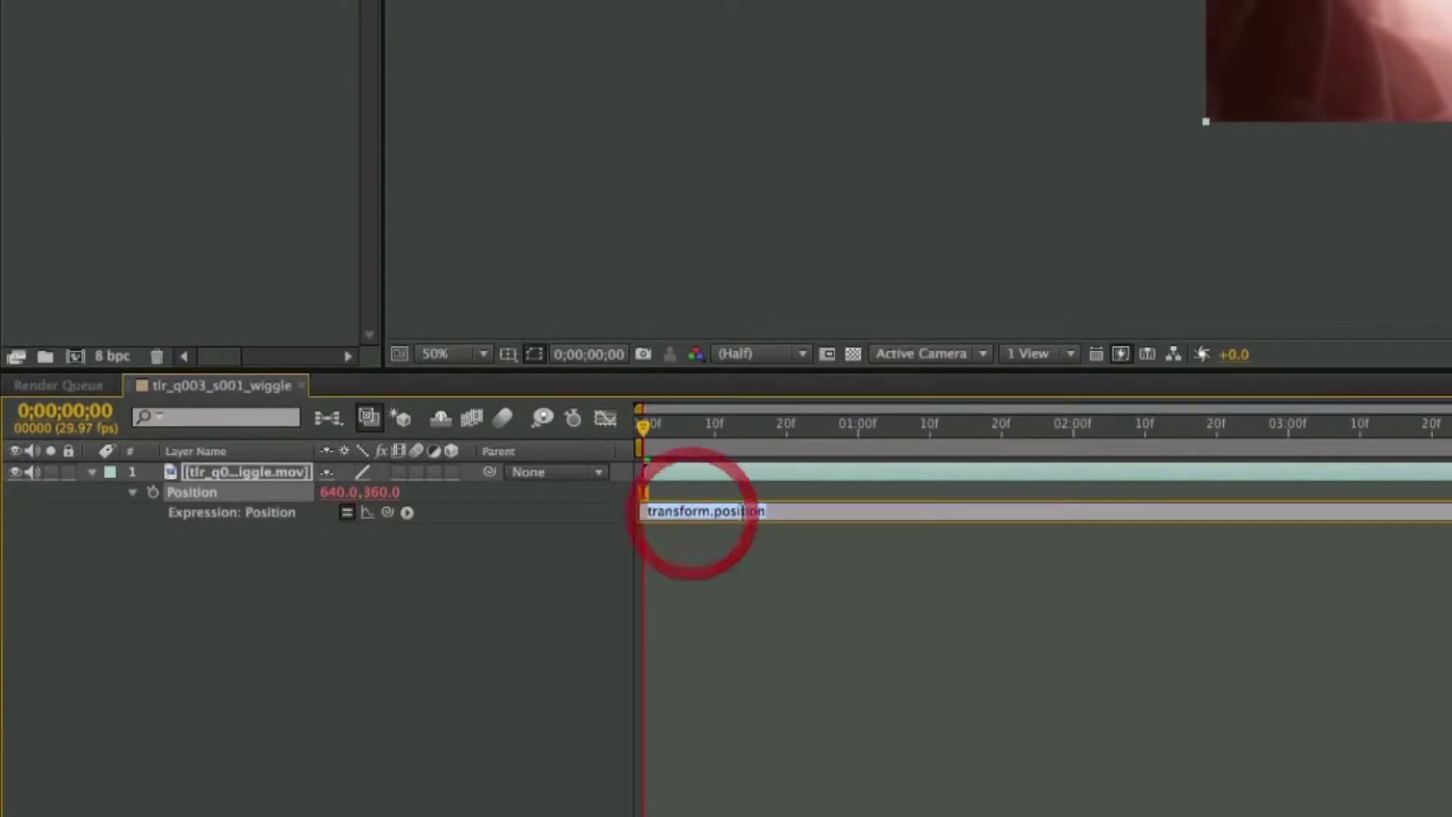
pyautogui.click(787, 512)
pyautogui.moveTo(786, 512); pyautogui.dragTo(620, 518)
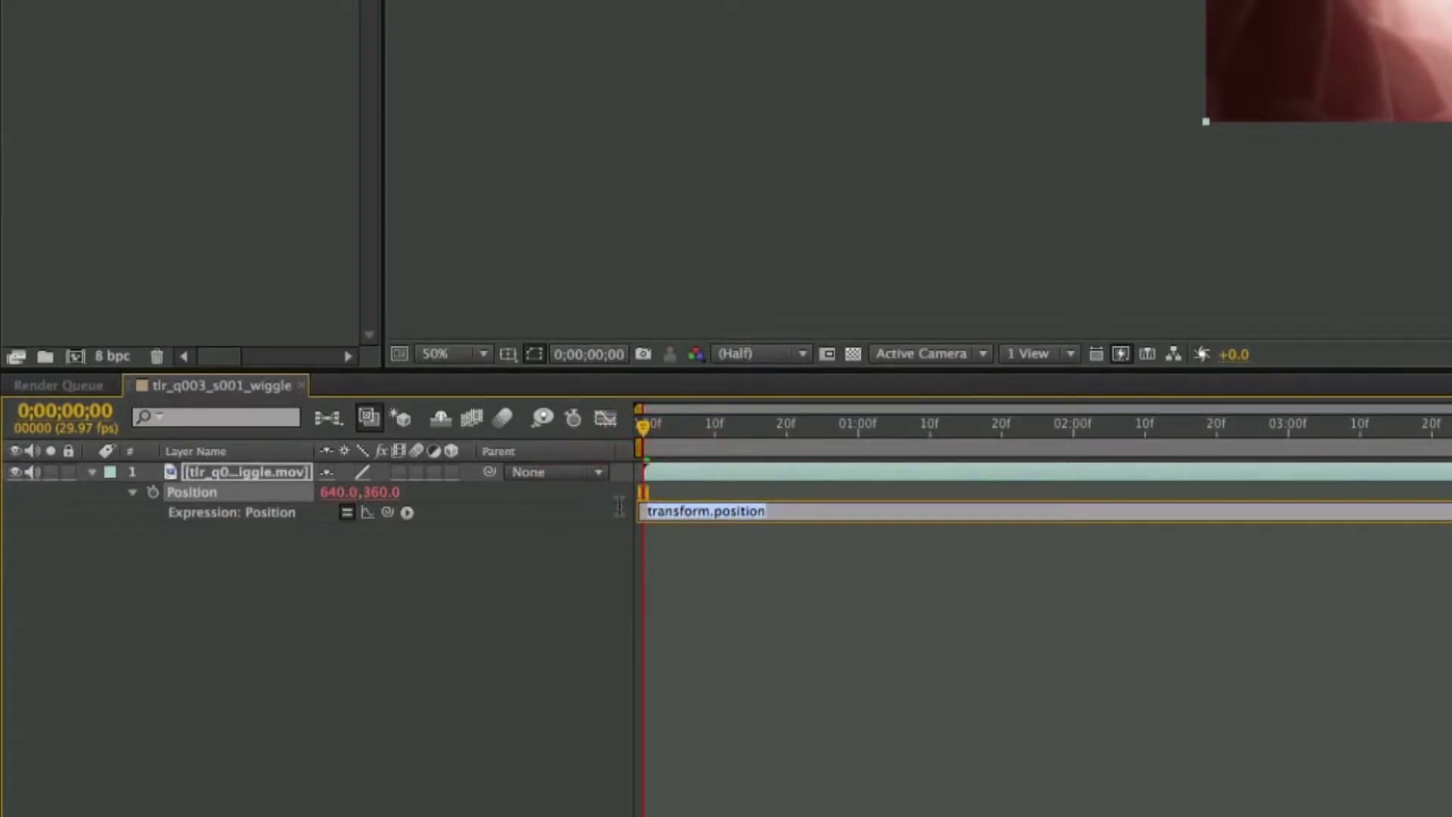
pyautogui.write('wiggle (')
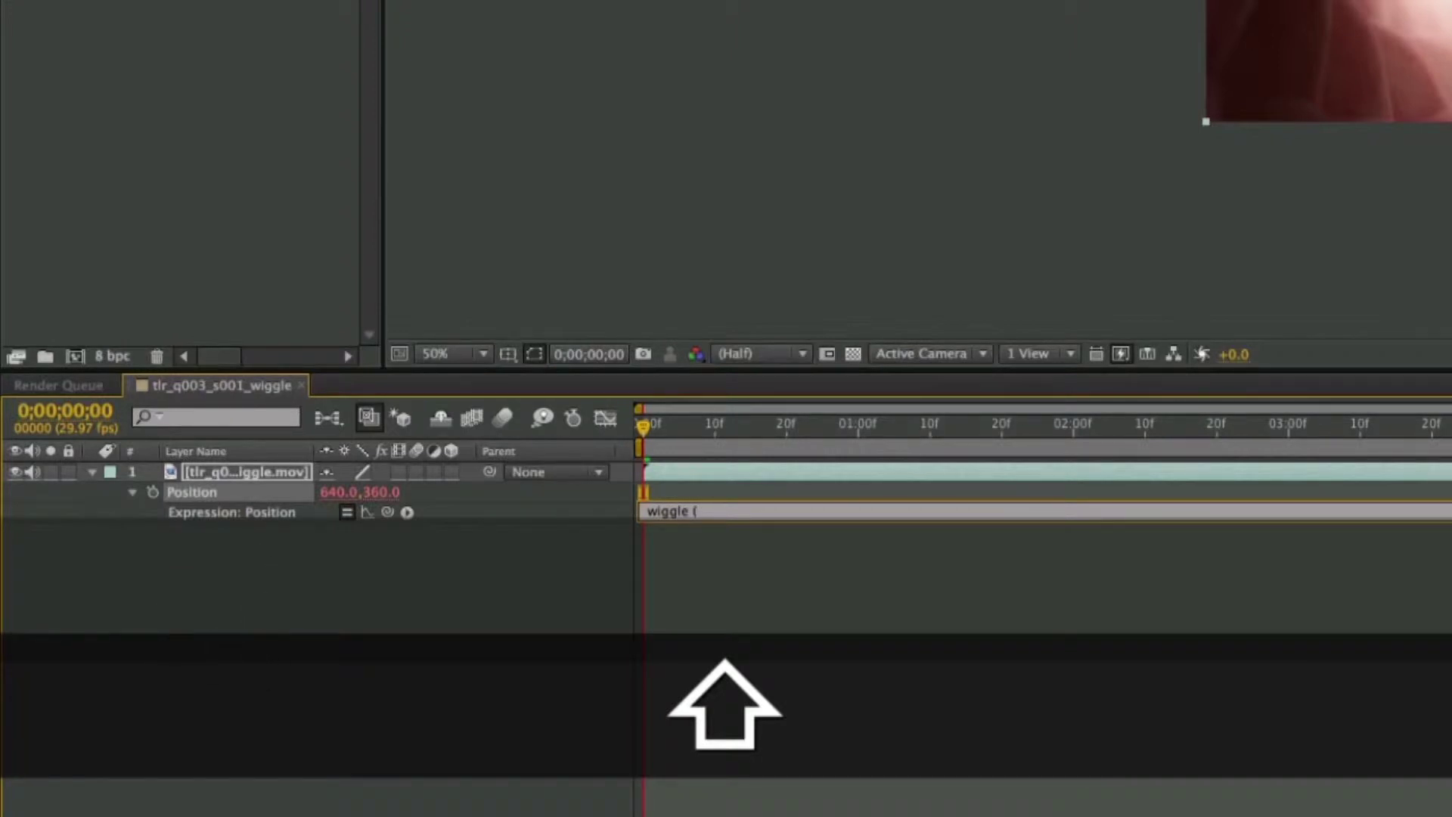
pyautogui.write('5')
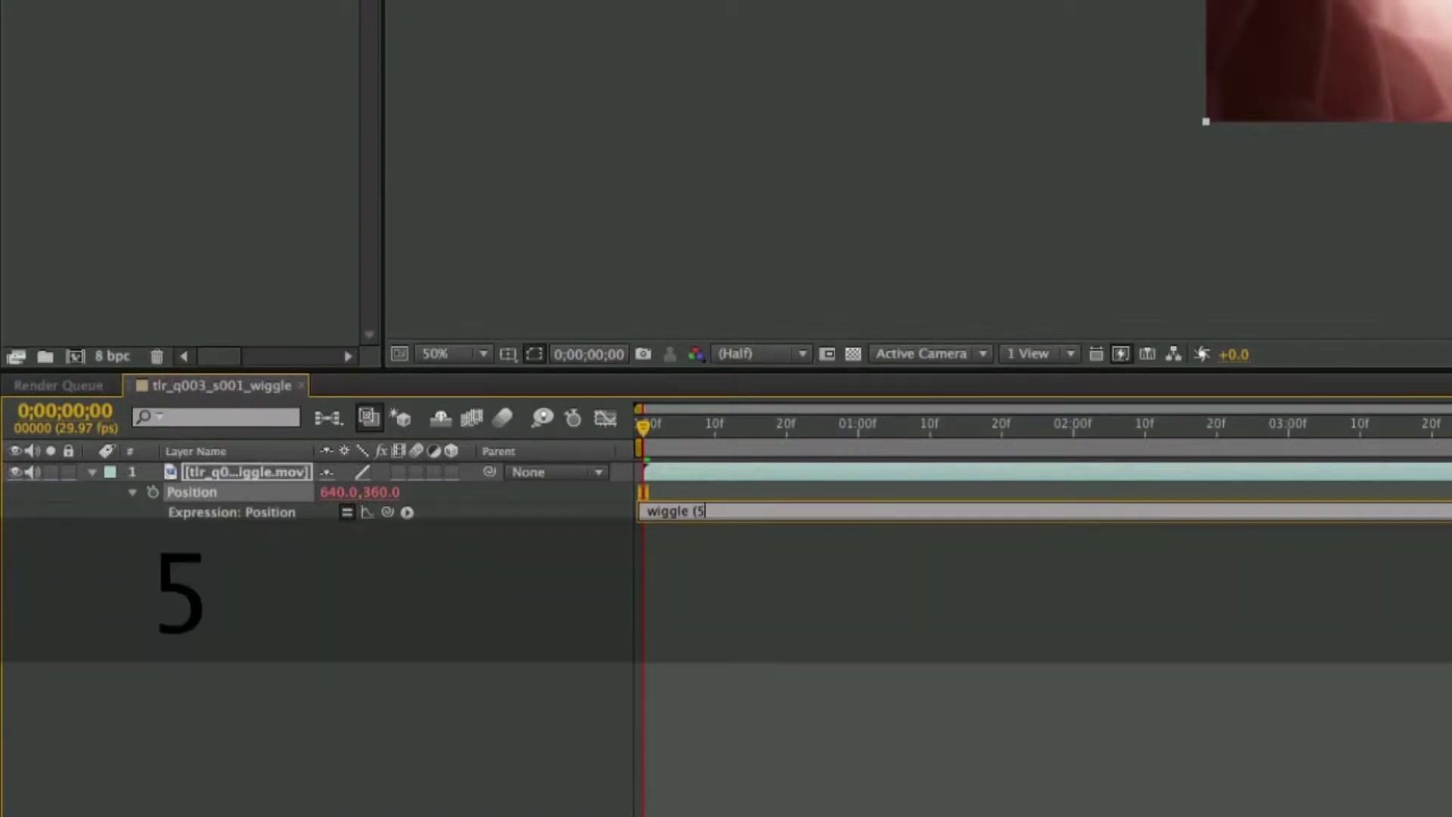
pyautogui.write(',')
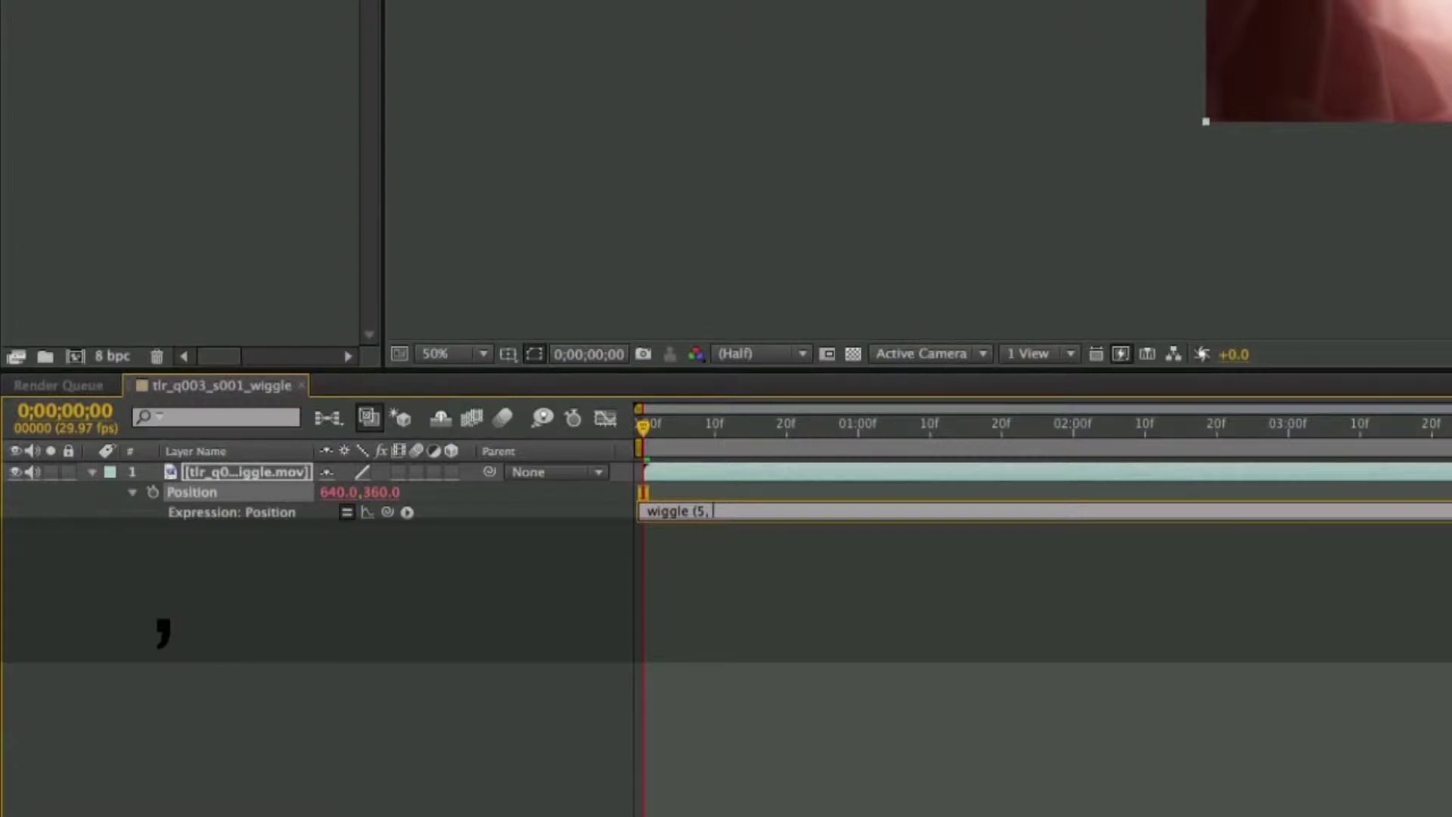
pyautogui.write('10)')
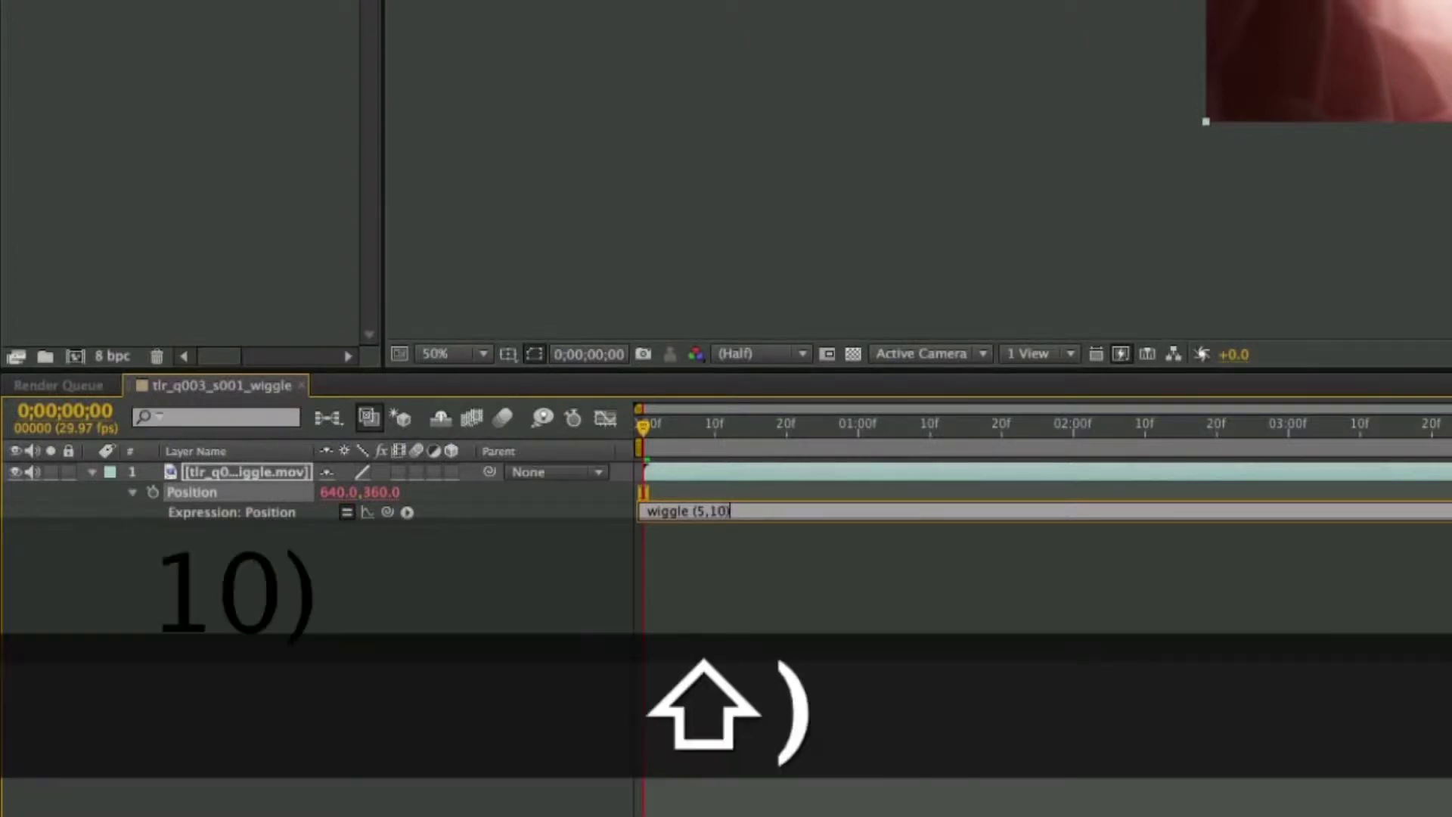
pyautogui.press('KP_Enter')
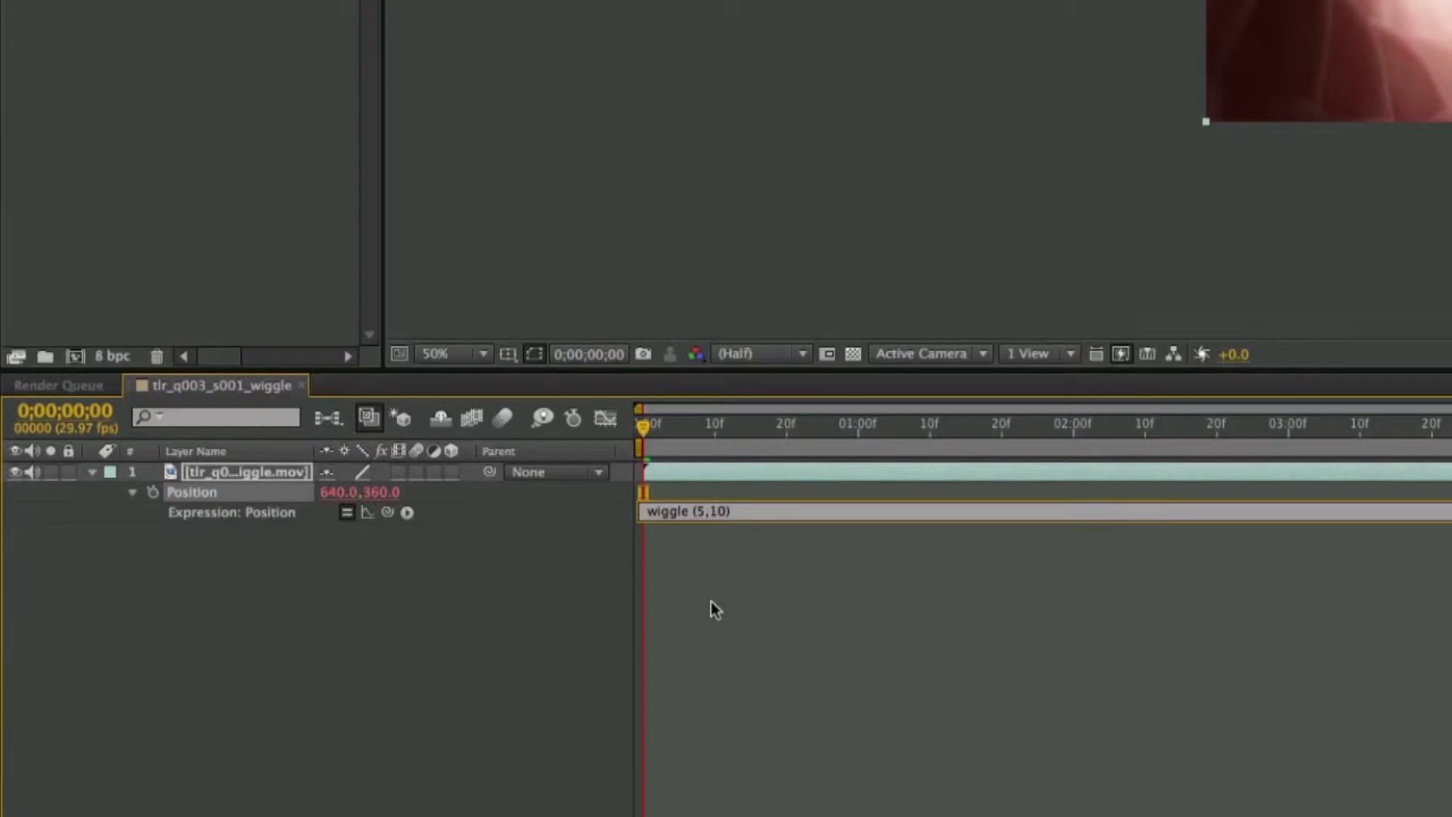
pyautogui.click(711, 601)
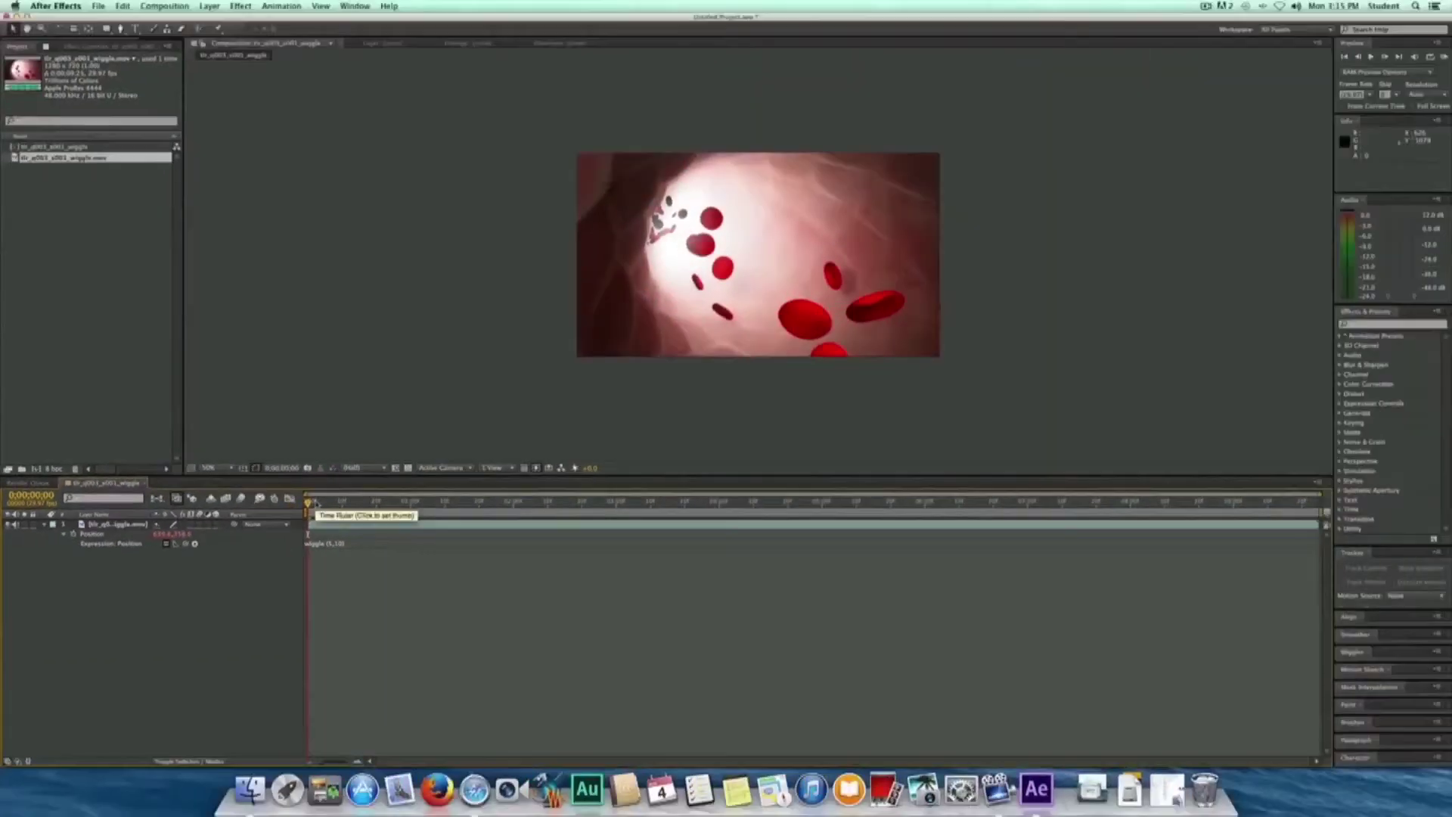
pyautogui.press('space')
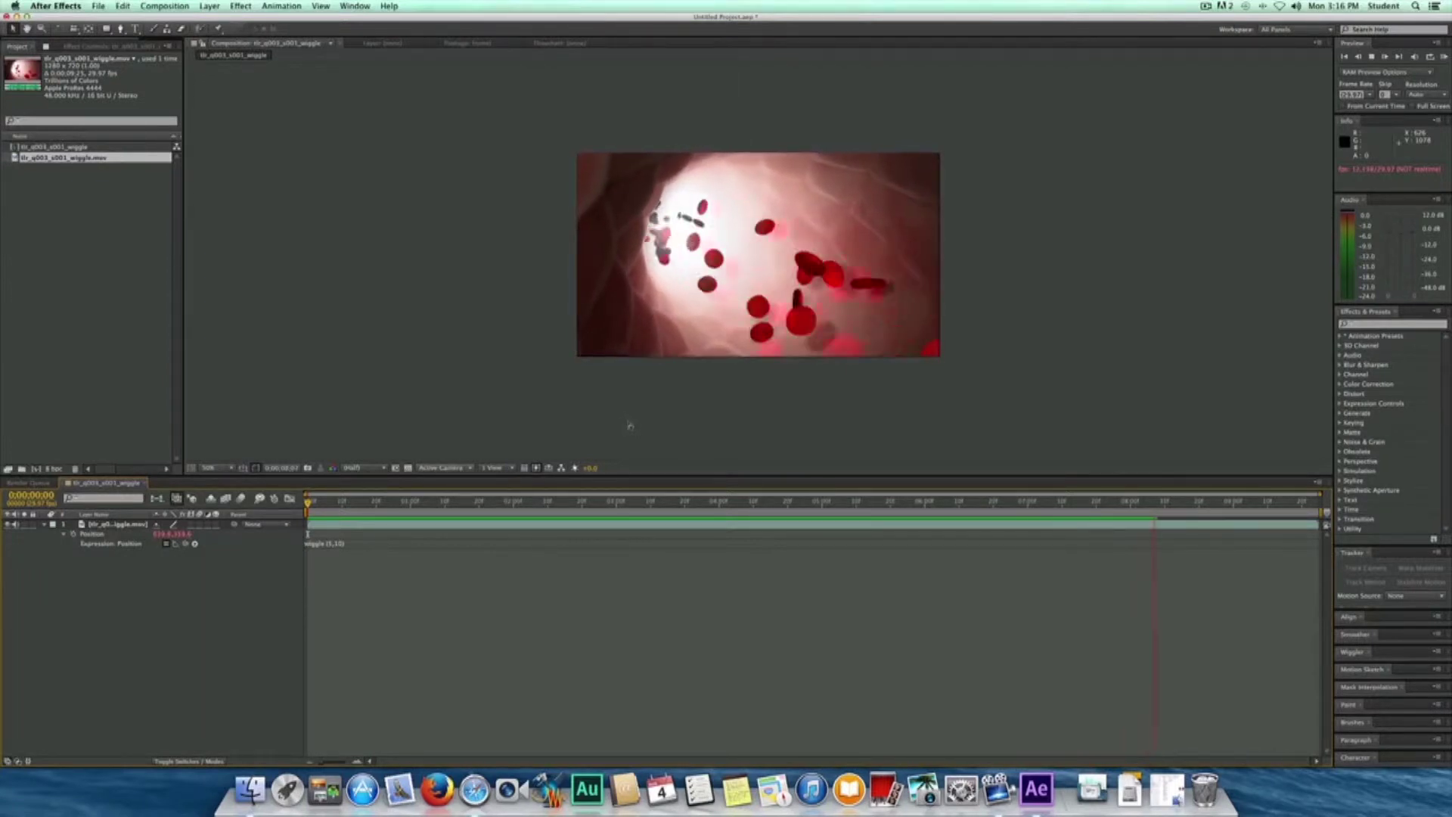
pyautogui.press('space')
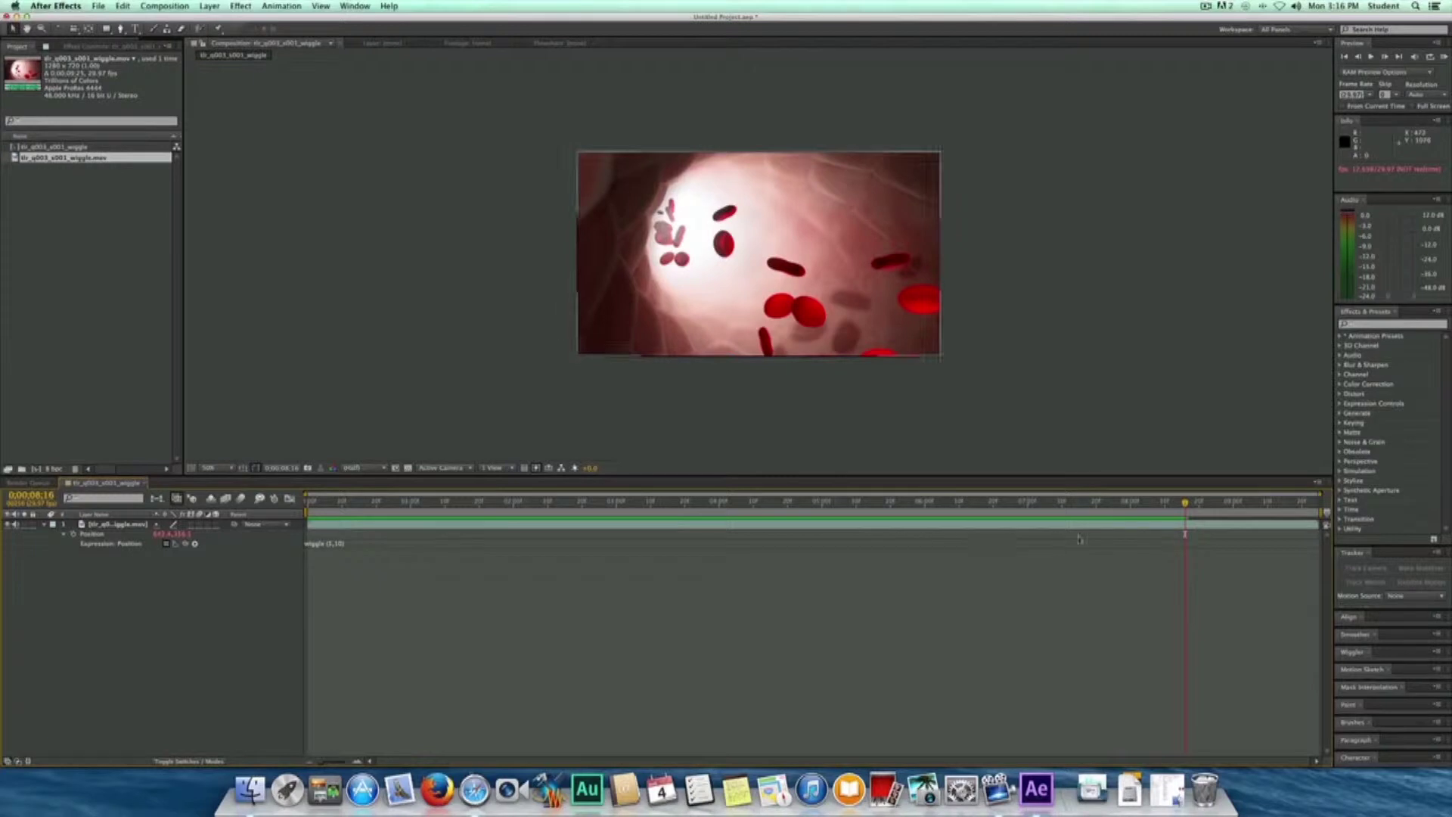
pyautogui.moveTo(1185, 501); pyautogui.dragTo(350, 504)
pyautogui.press('space')
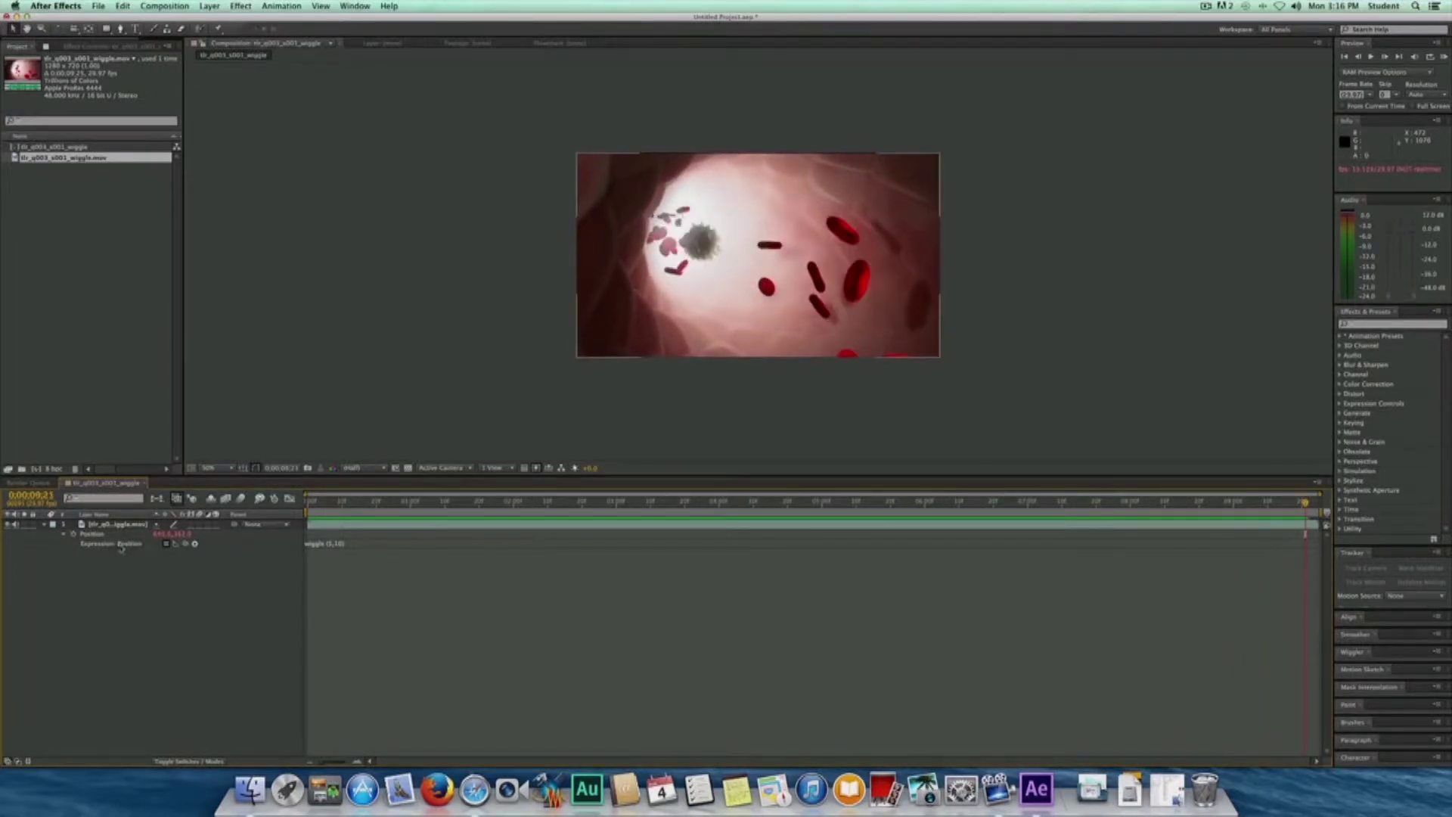
pyautogui.rightClick(159, 615)
# Add a new null object layer, Null 1, to the composition.
pyautogui.moveTo(177, 618)
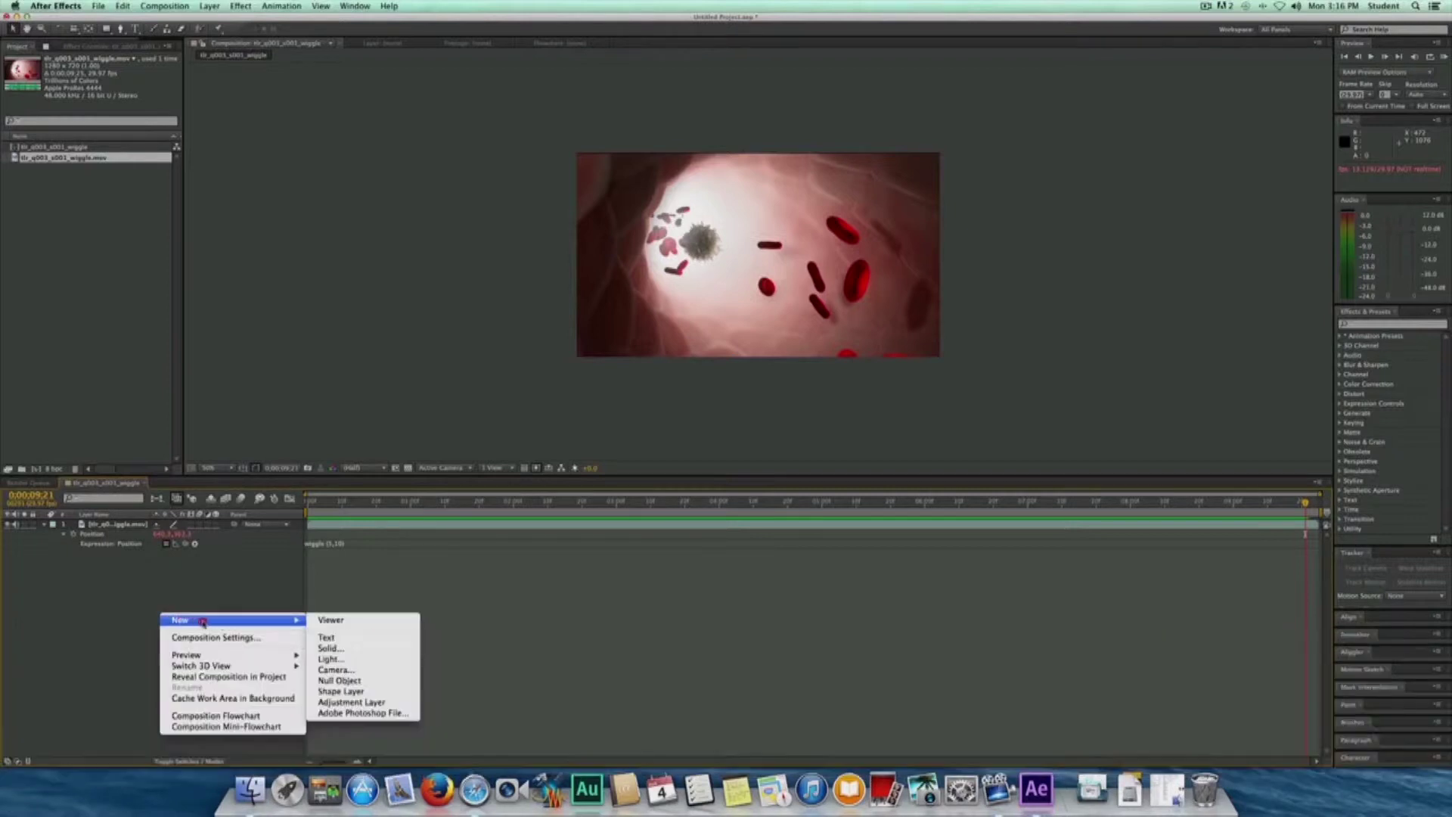
pyautogui.click(330, 681)
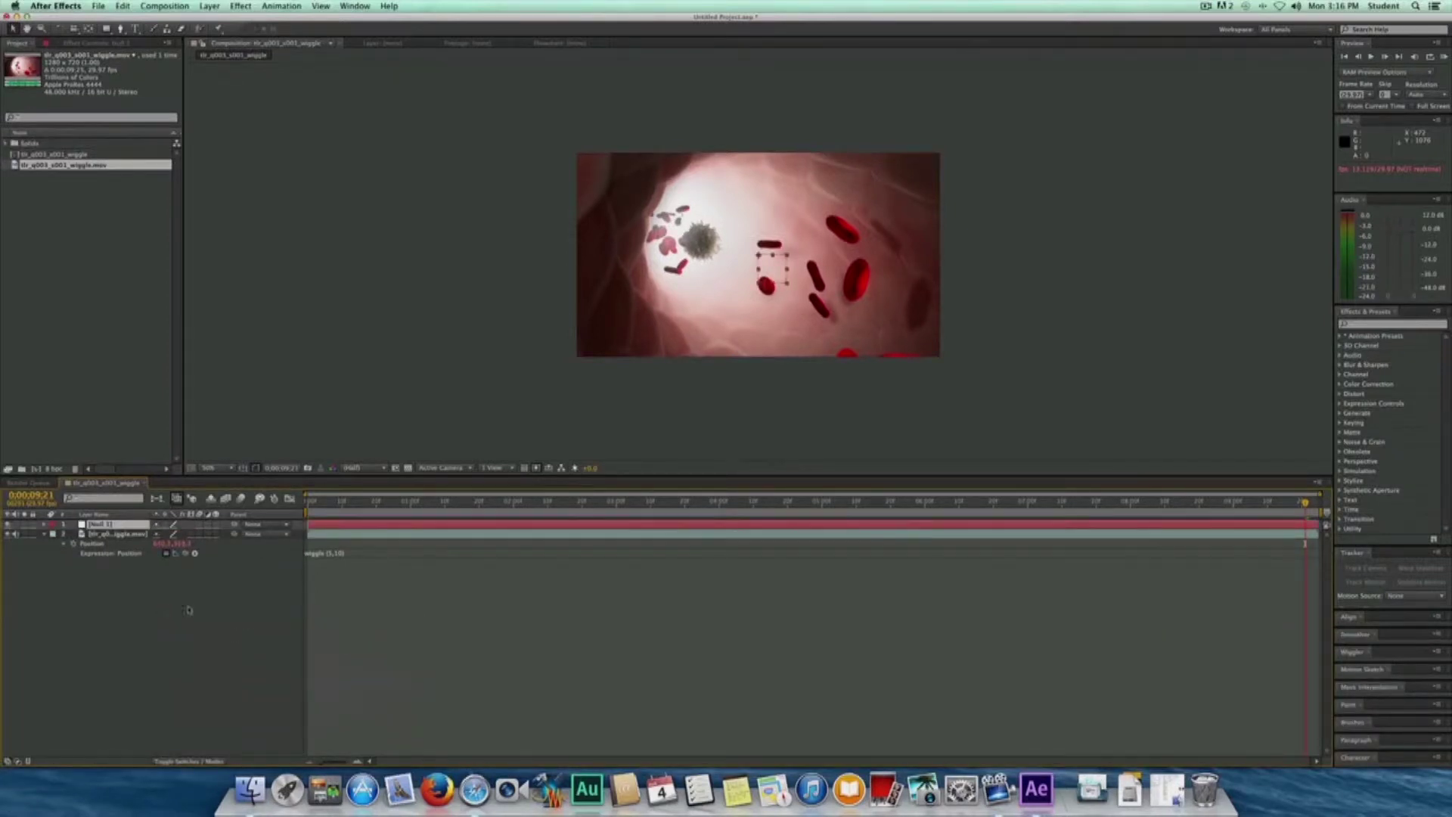
pyautogui.rightClick(104, 524)
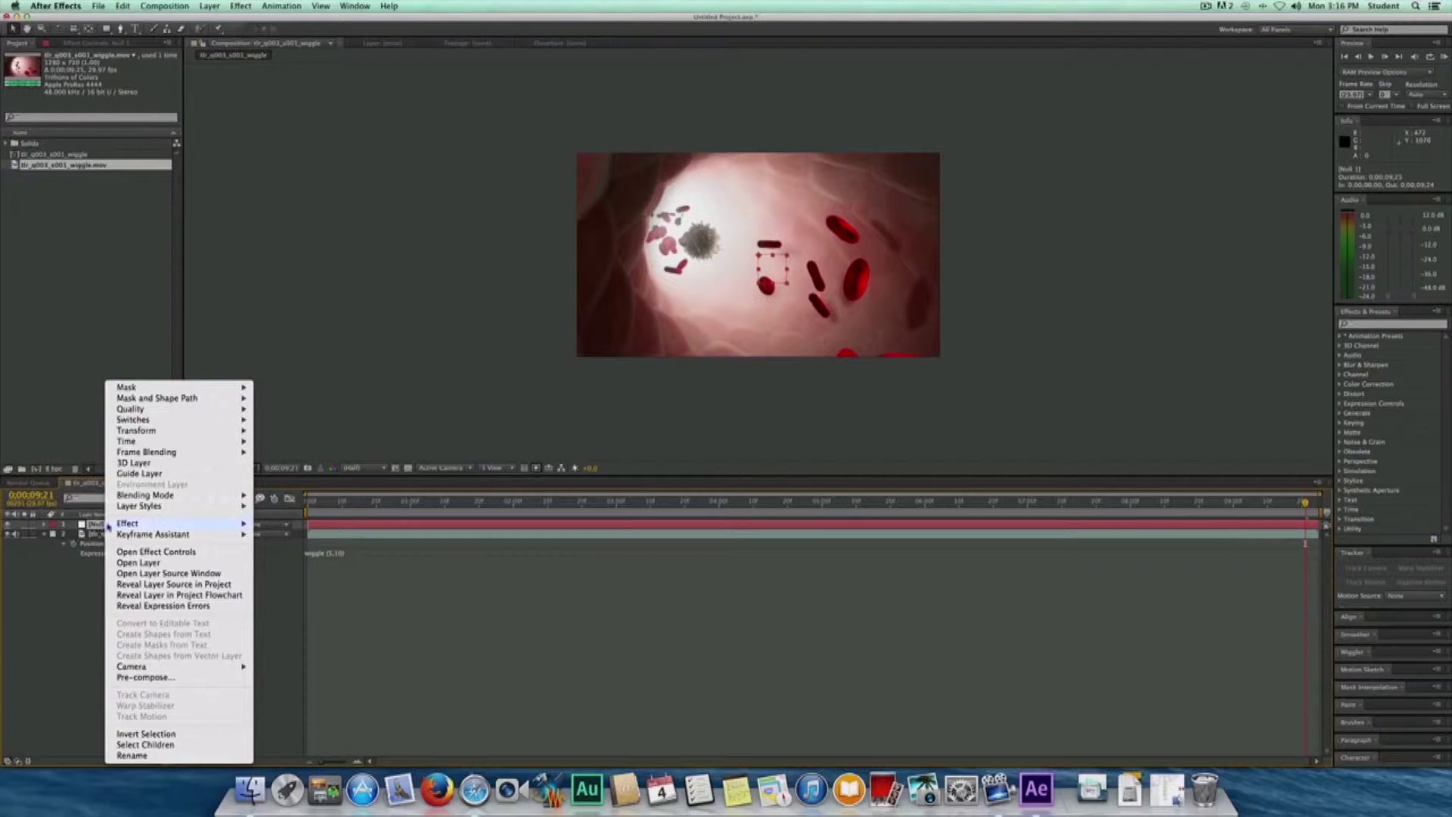
pyautogui.moveTo(148, 509)
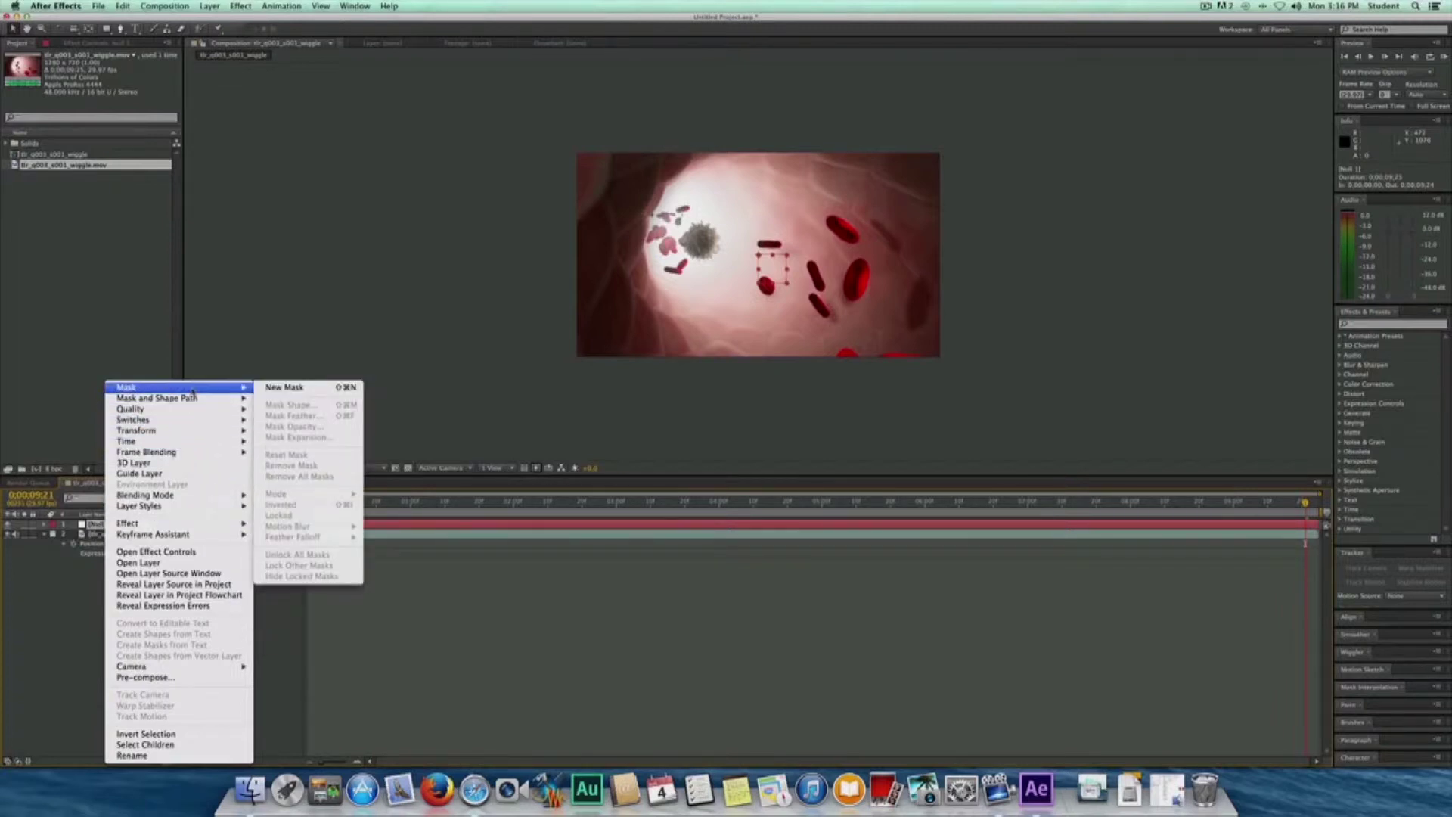
pyautogui.moveTo(187, 400)
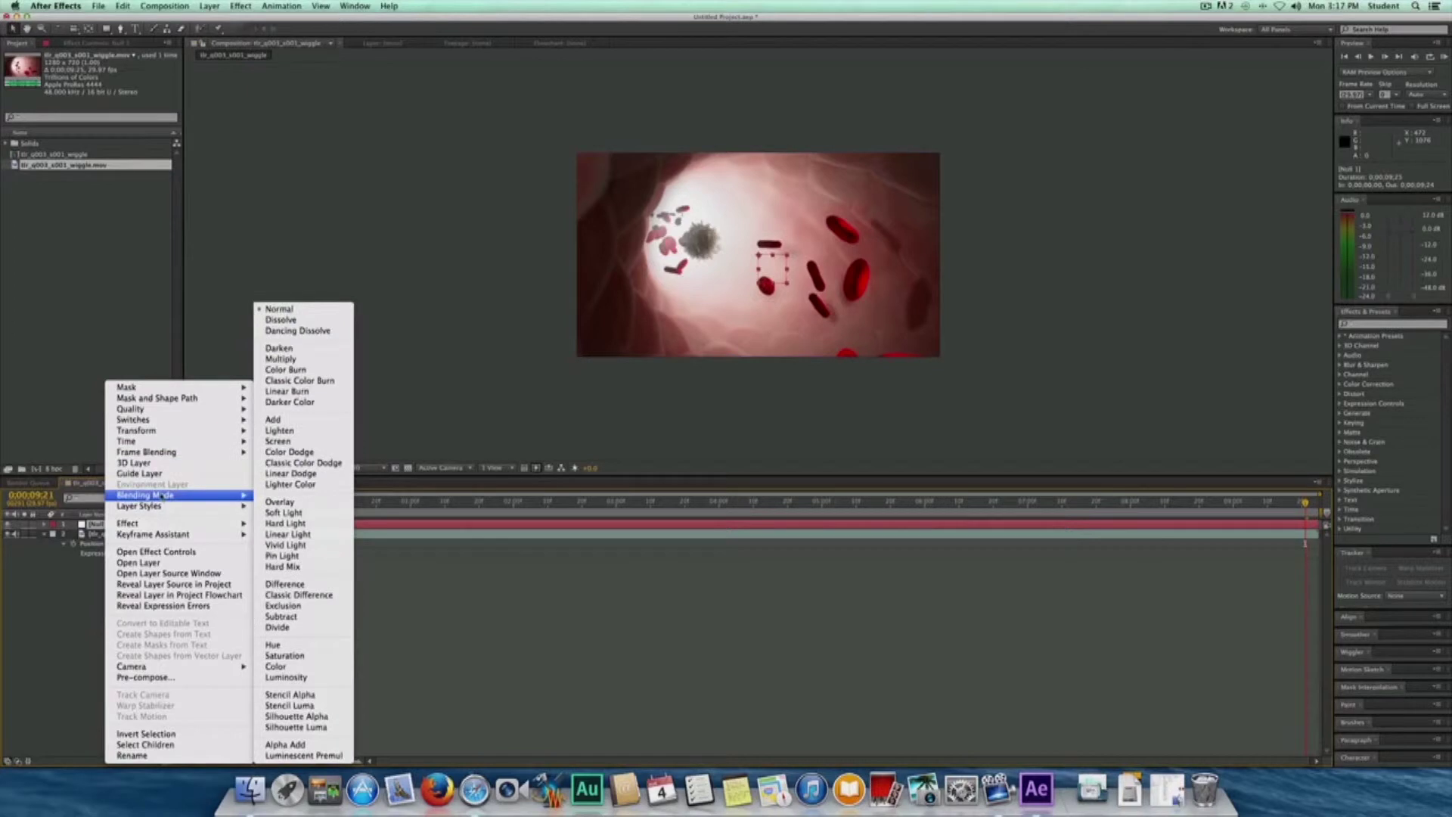
pyautogui.click(83, 524)
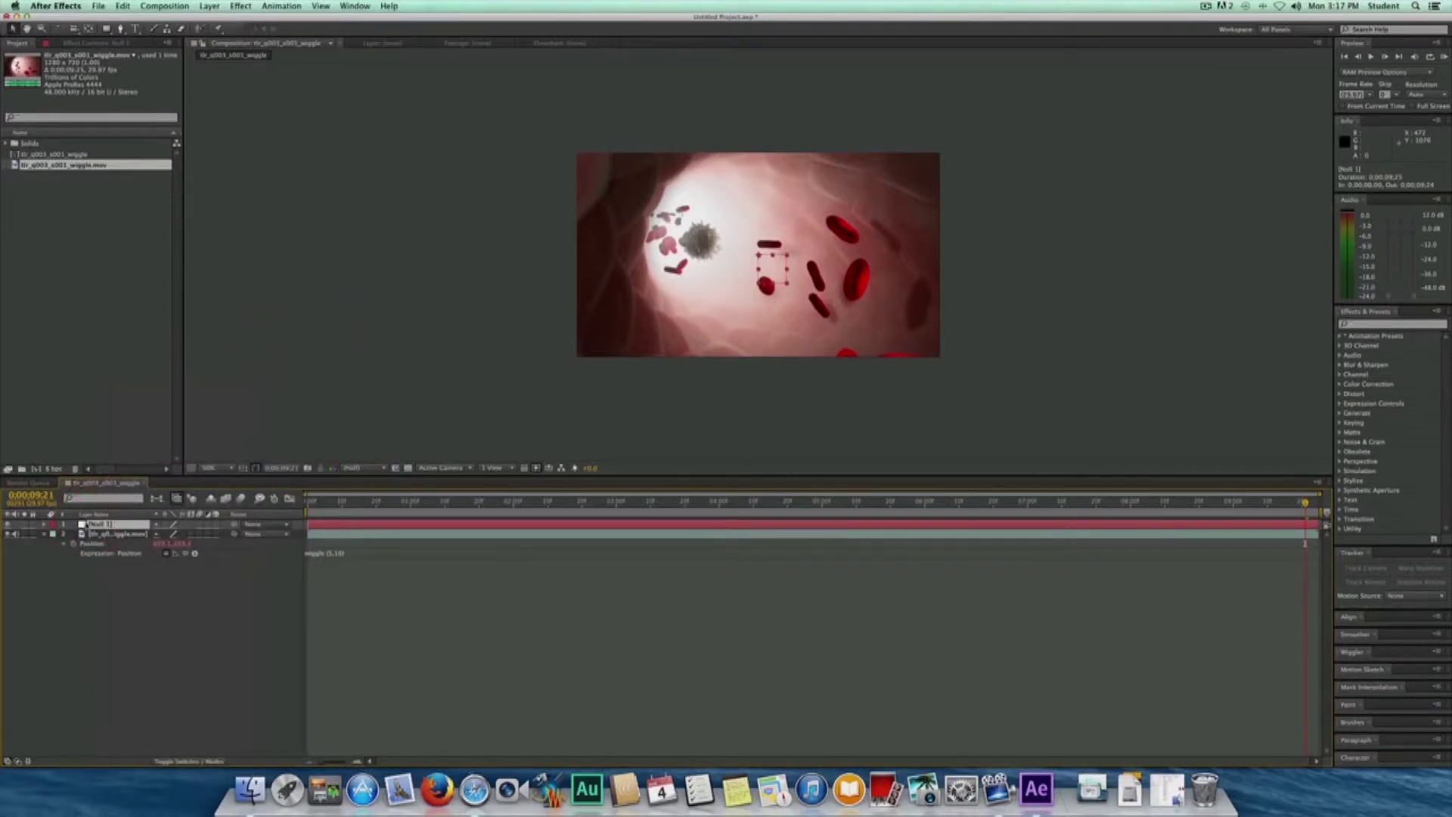
# Rename the Null 1 layer to 'Wiggle Controller'.
pyautogui.click(83, 524)
pyautogui.press('Return')
pyautogui.write('Wiggle')
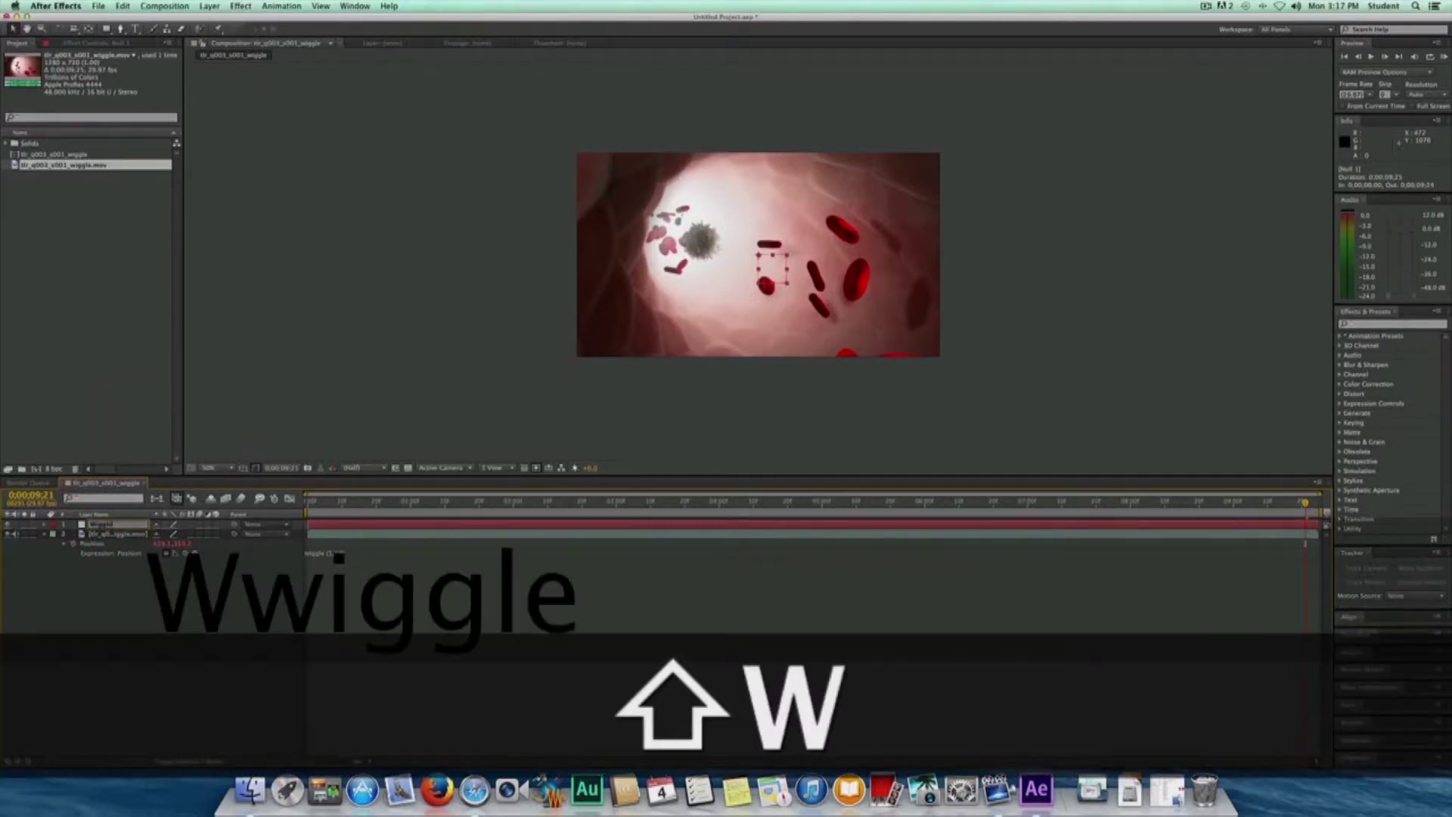
pyautogui.write(' Controller')
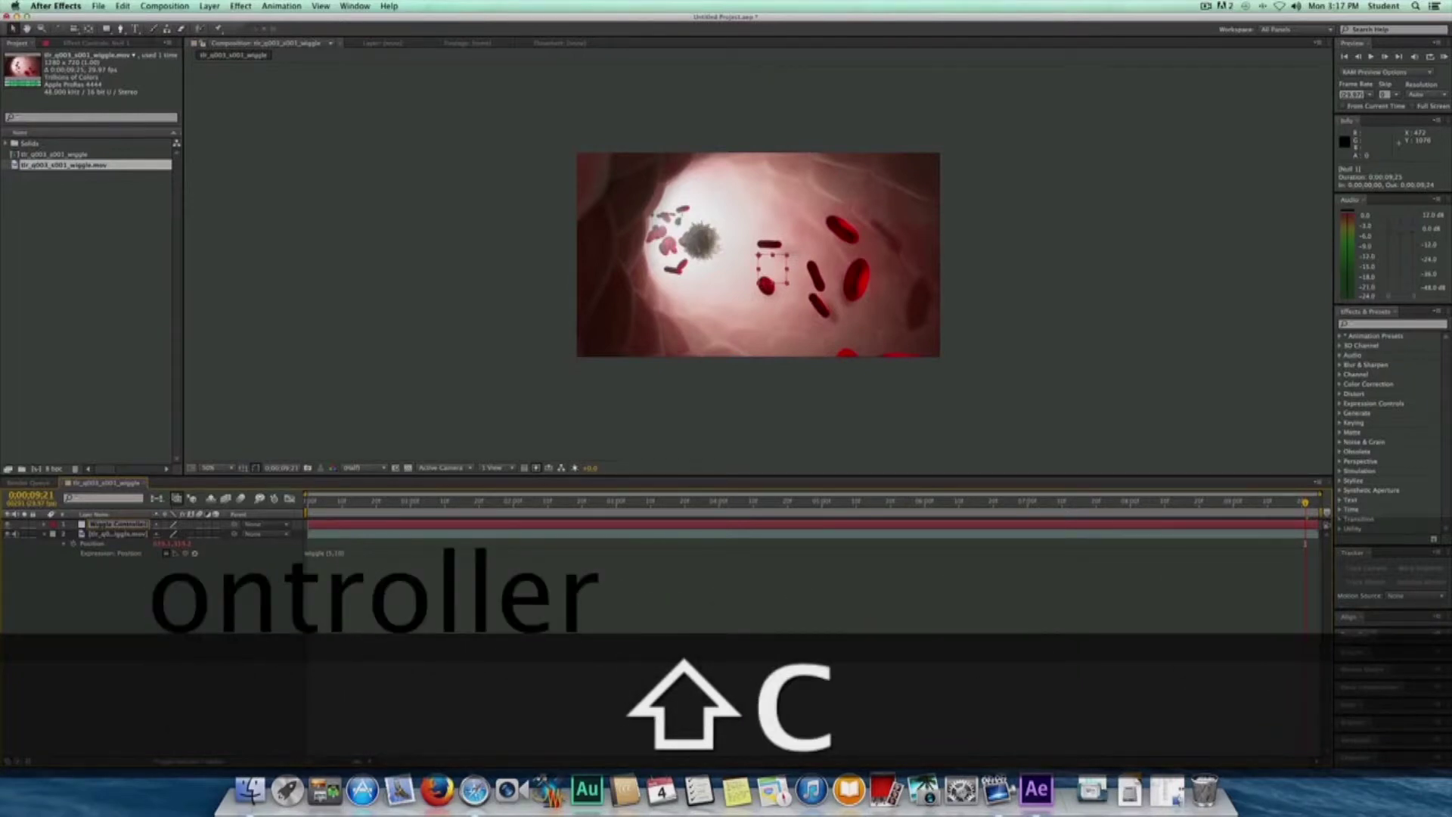
pyautogui.press('Return')
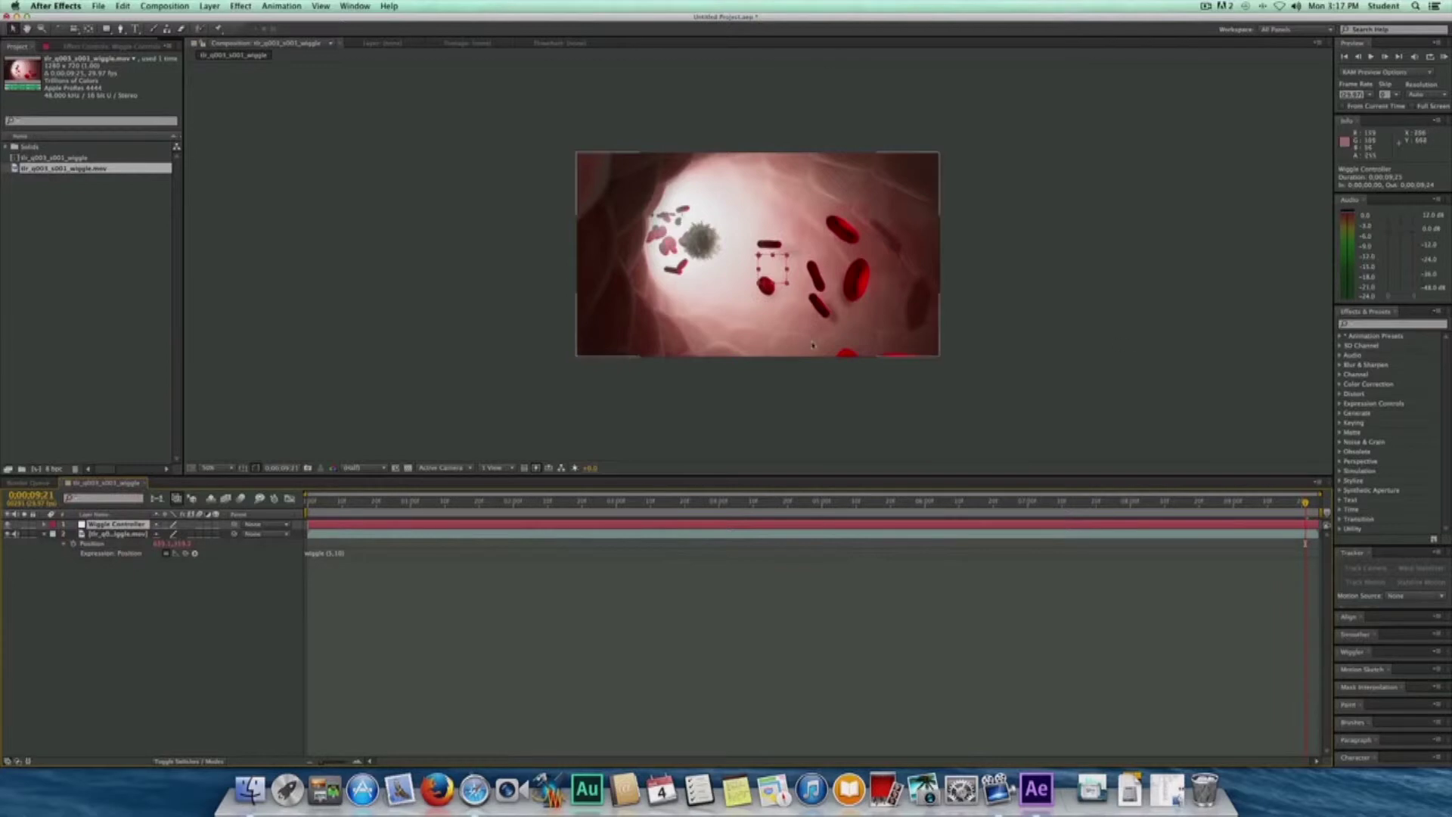
# Apply a Slider Control effect to Wiggle Controller and duplicate it.
pyautogui.click(1385, 325)
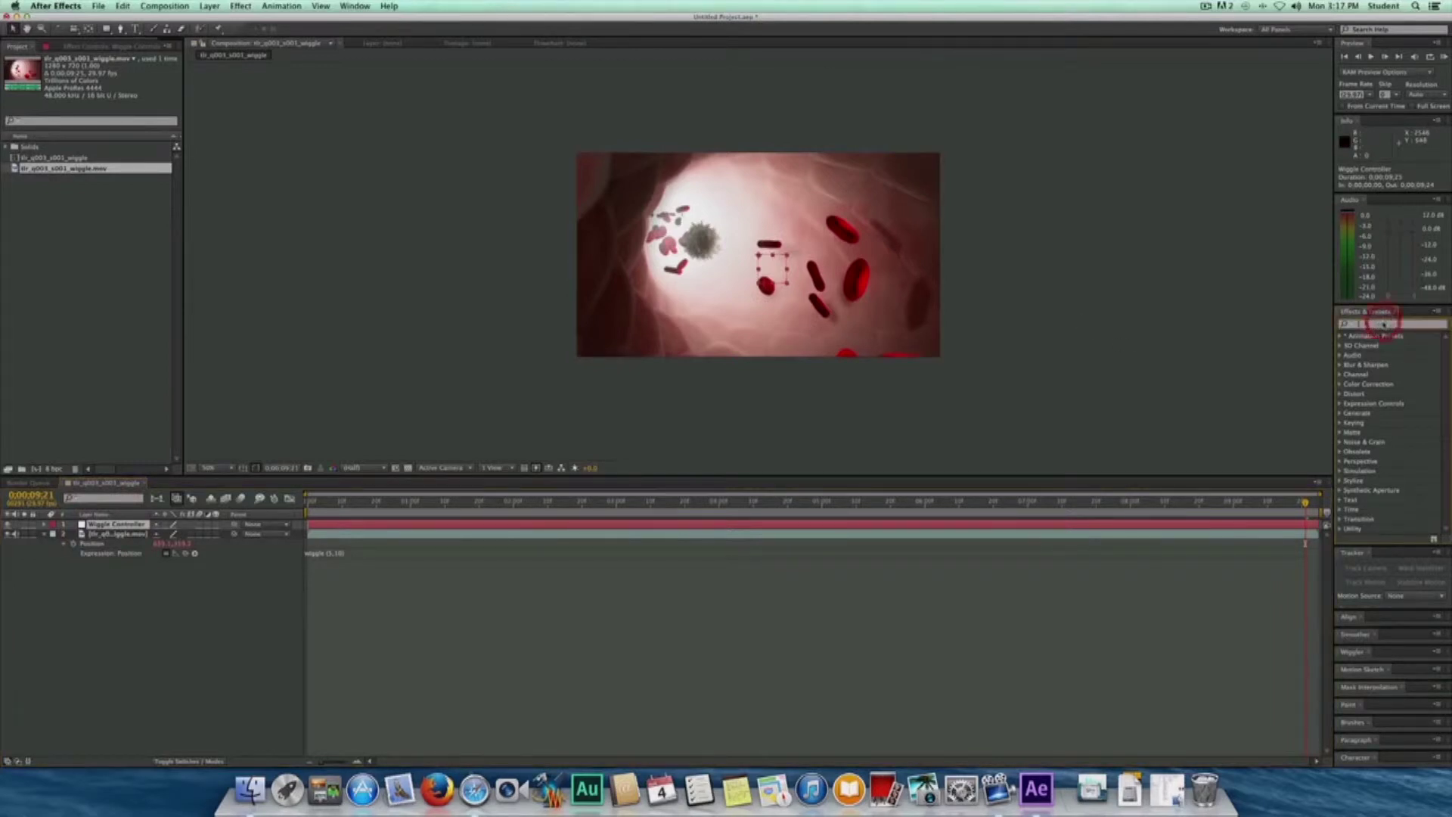
pyautogui.write('s')
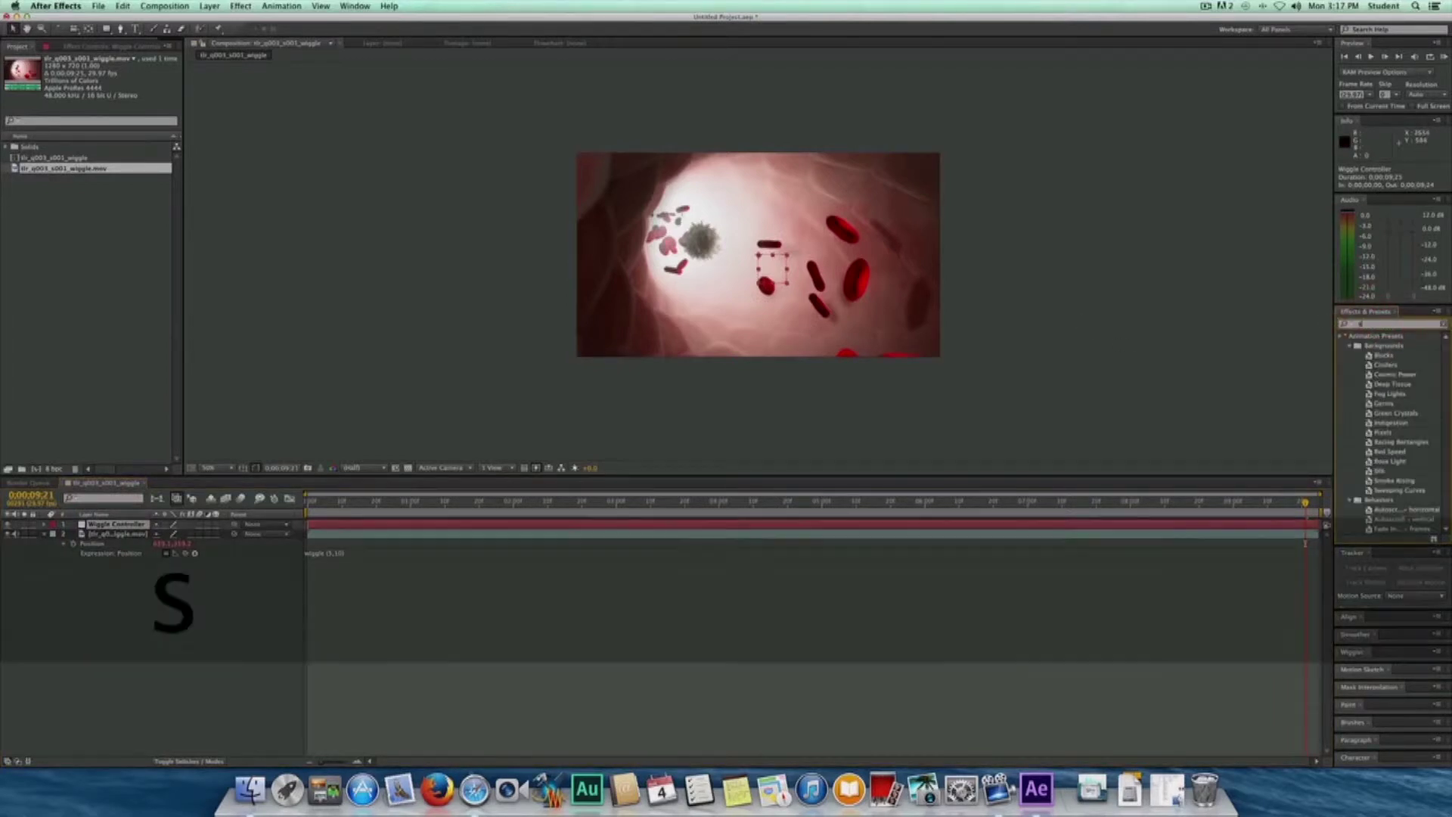
pyautogui.write('lider')
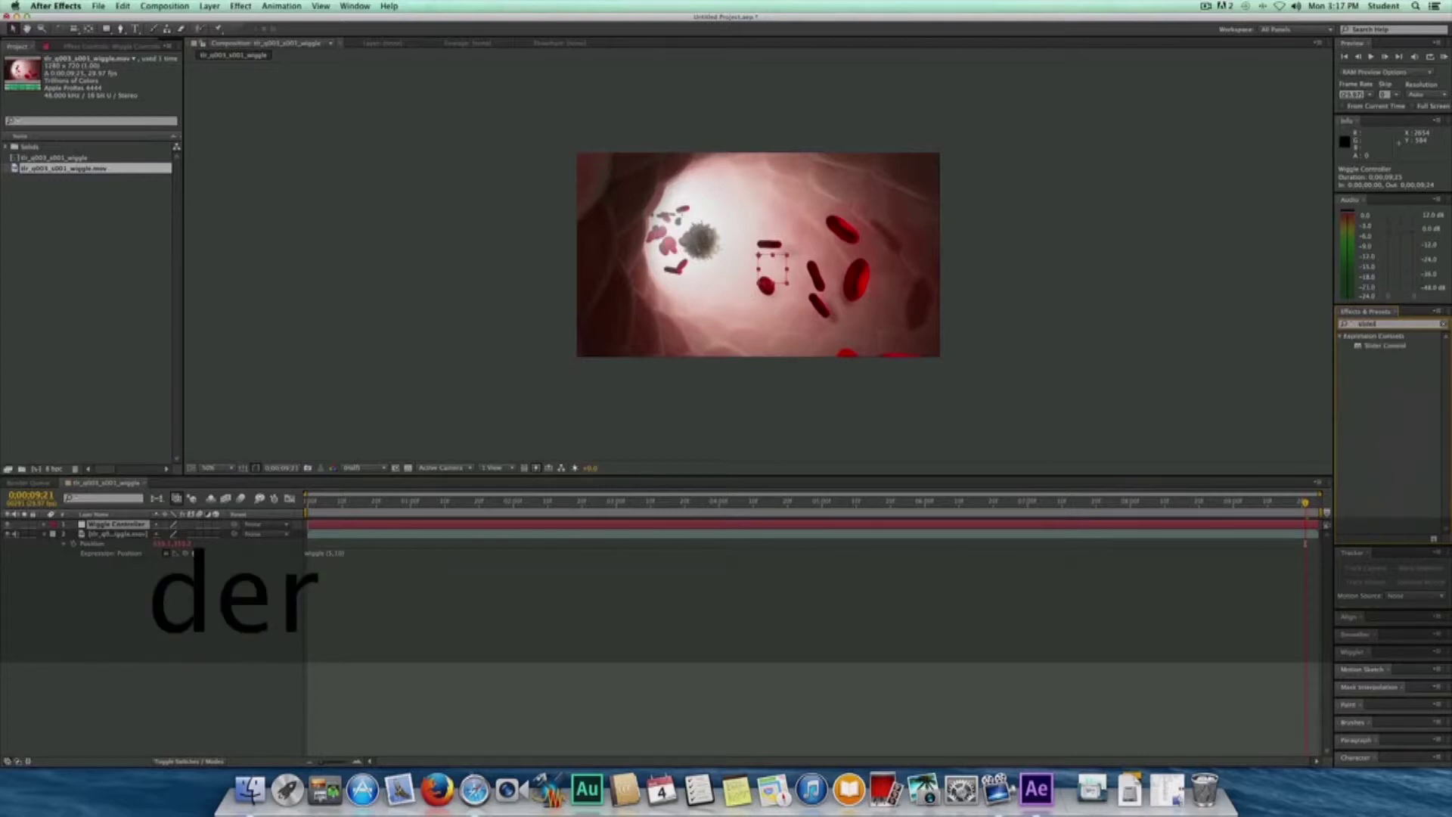
pyautogui.moveTo(1385, 345); pyautogui.dragTo(941, 382)
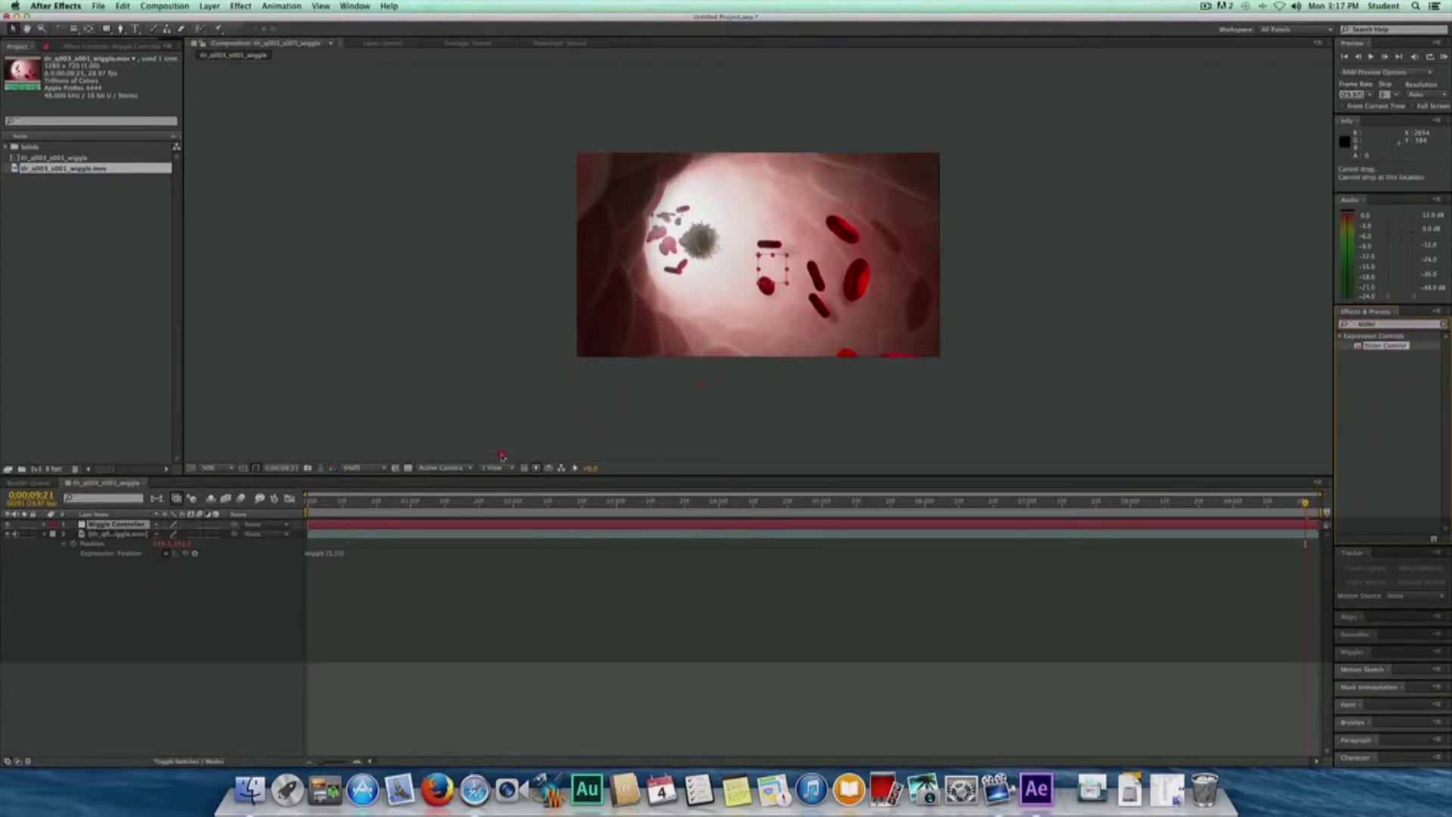
pyautogui.moveTo(503, 456); pyautogui.dragTo(373, 525)
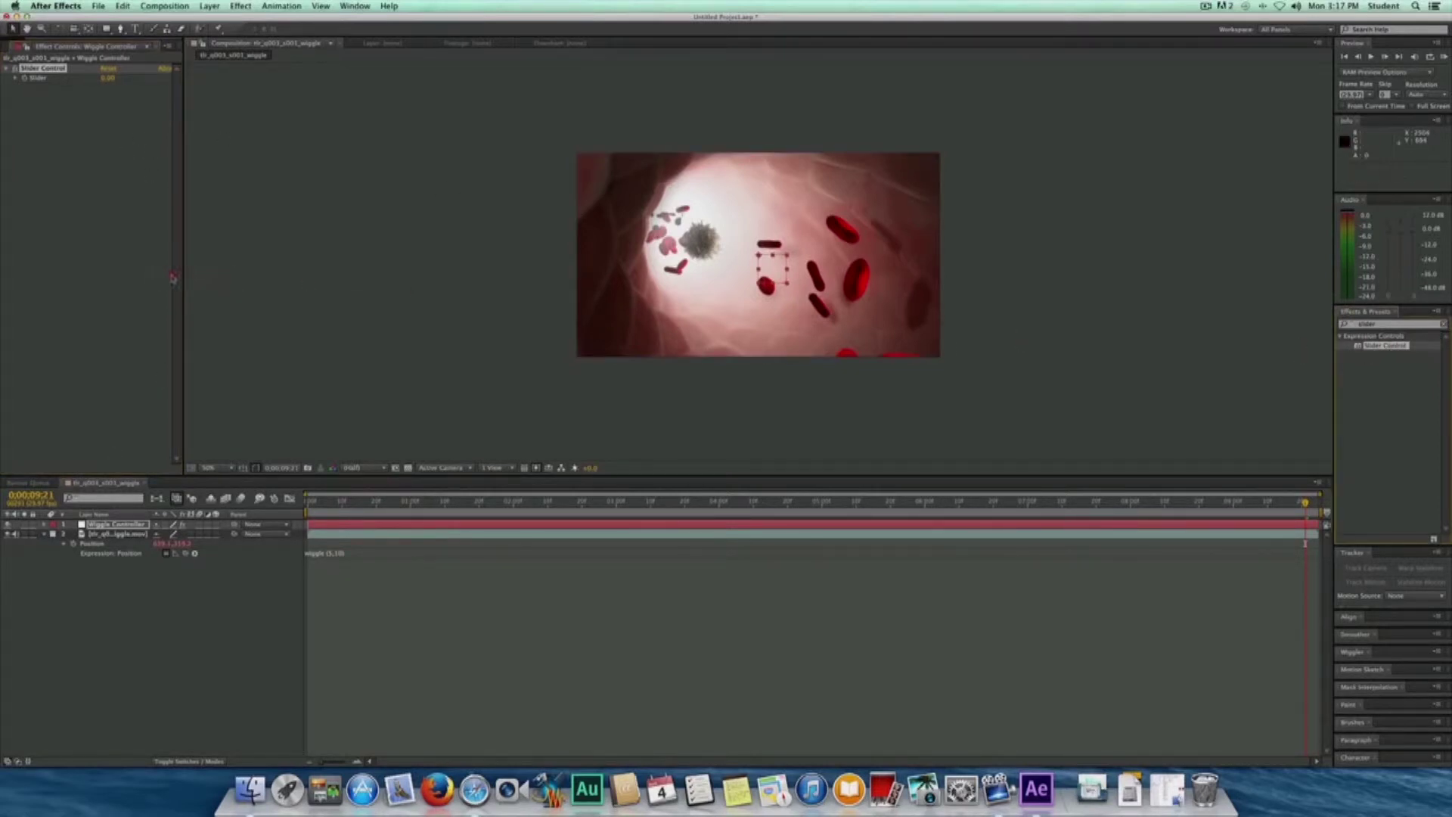
pyautogui.press('super+d')
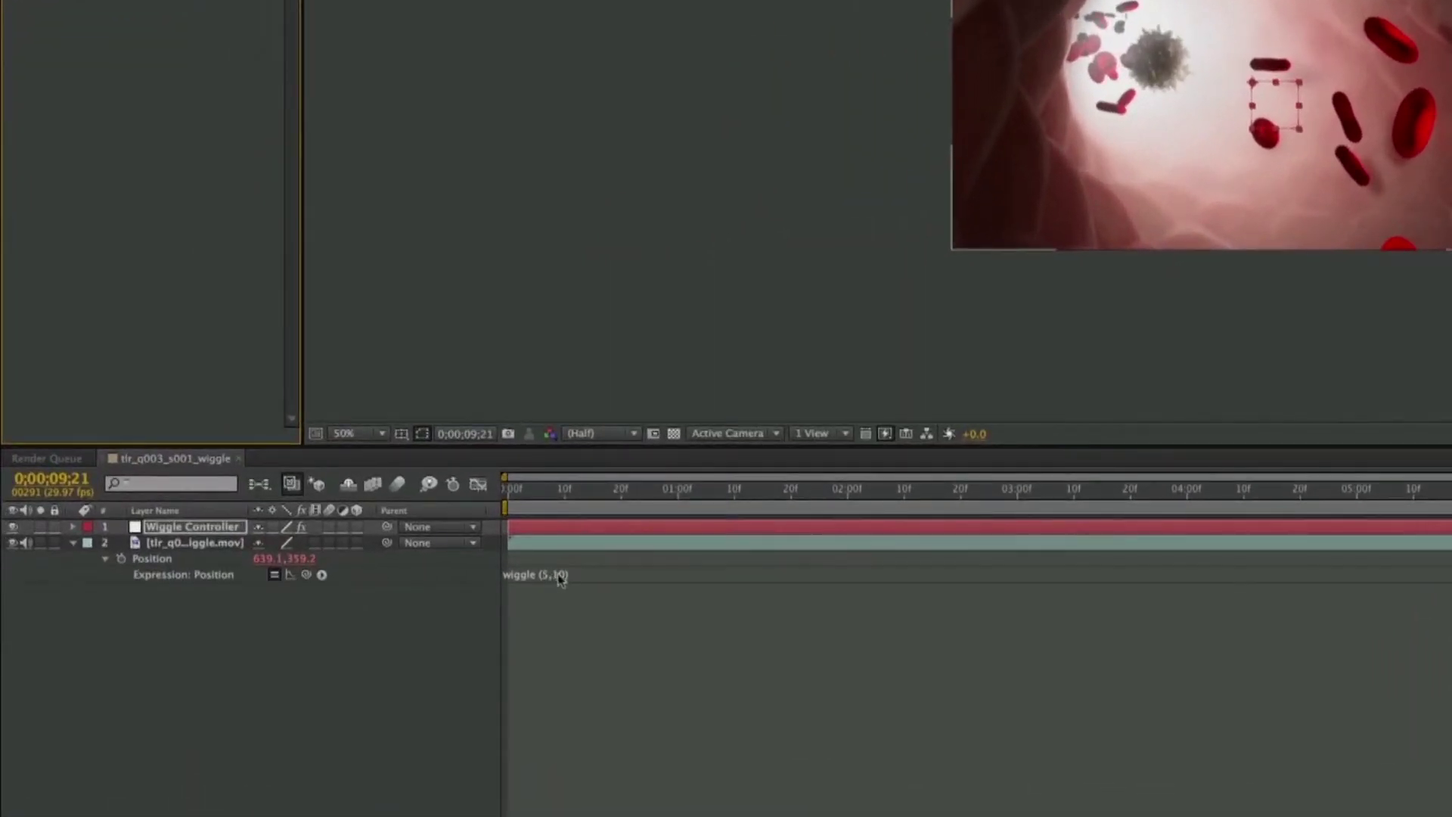
pyautogui.click(560, 575)
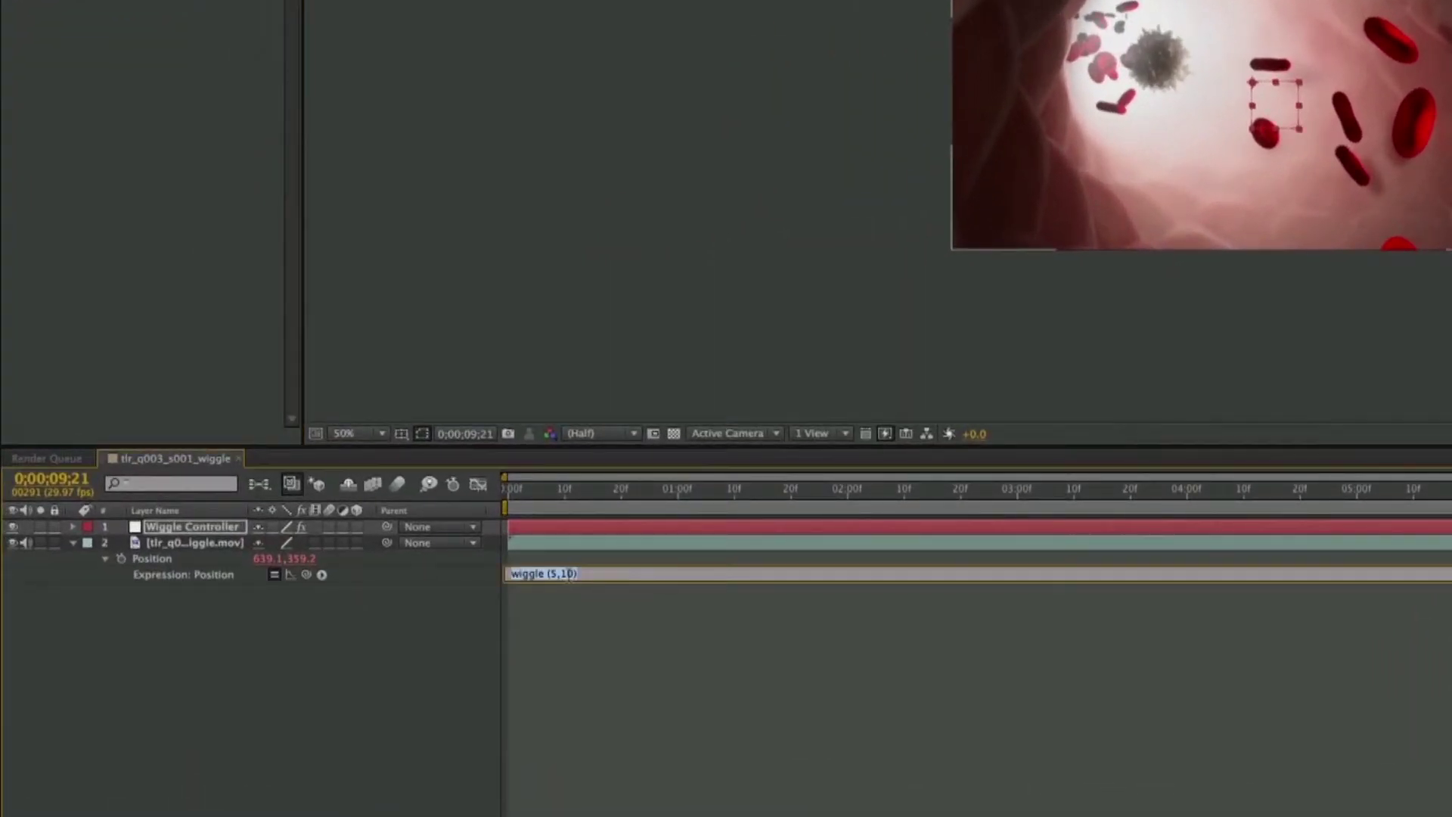
pyautogui.click(575, 605)
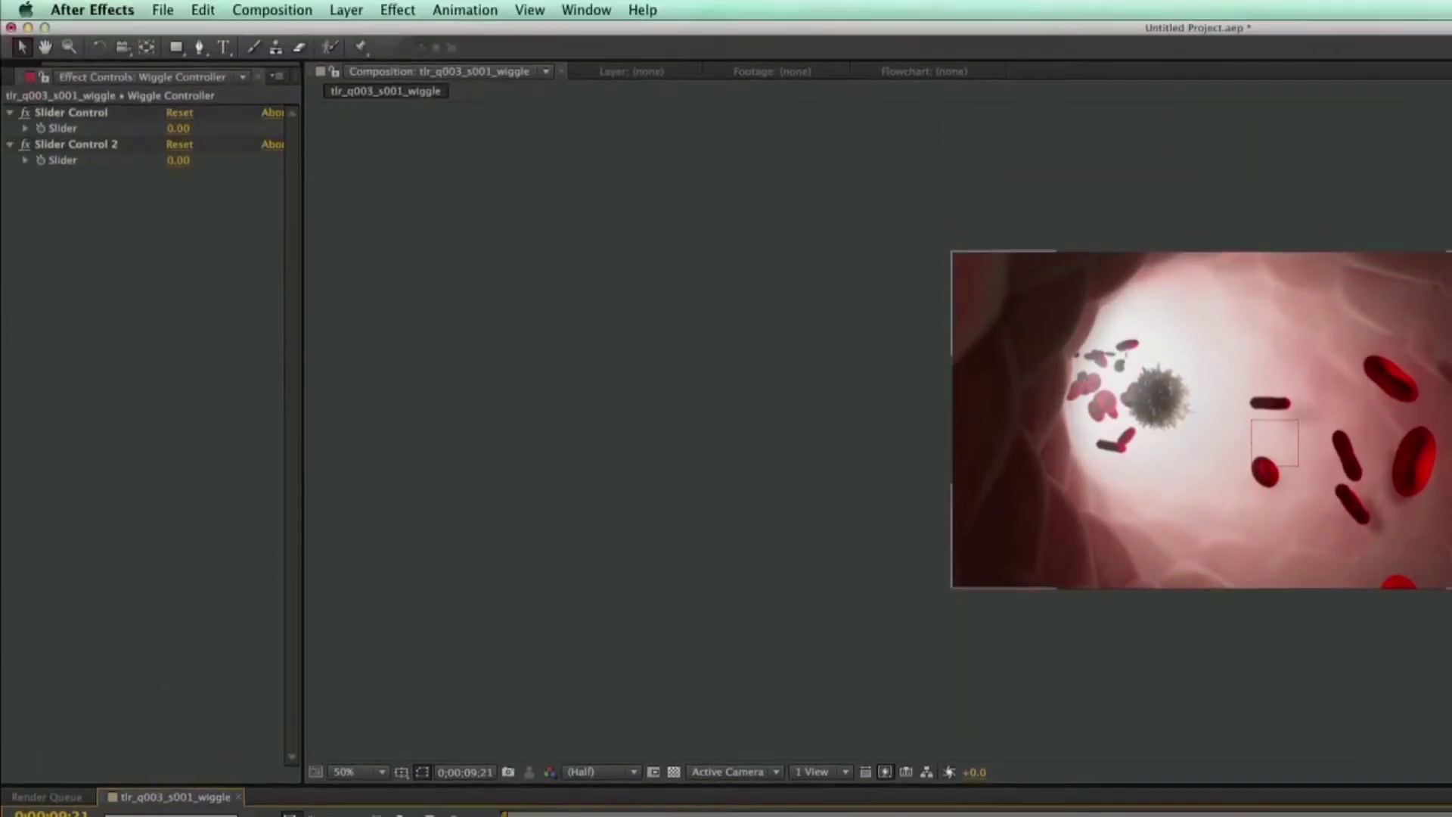
# Rename the two slider effects 'Frequency' and 'Amount'.
pyautogui.click(98, 114)
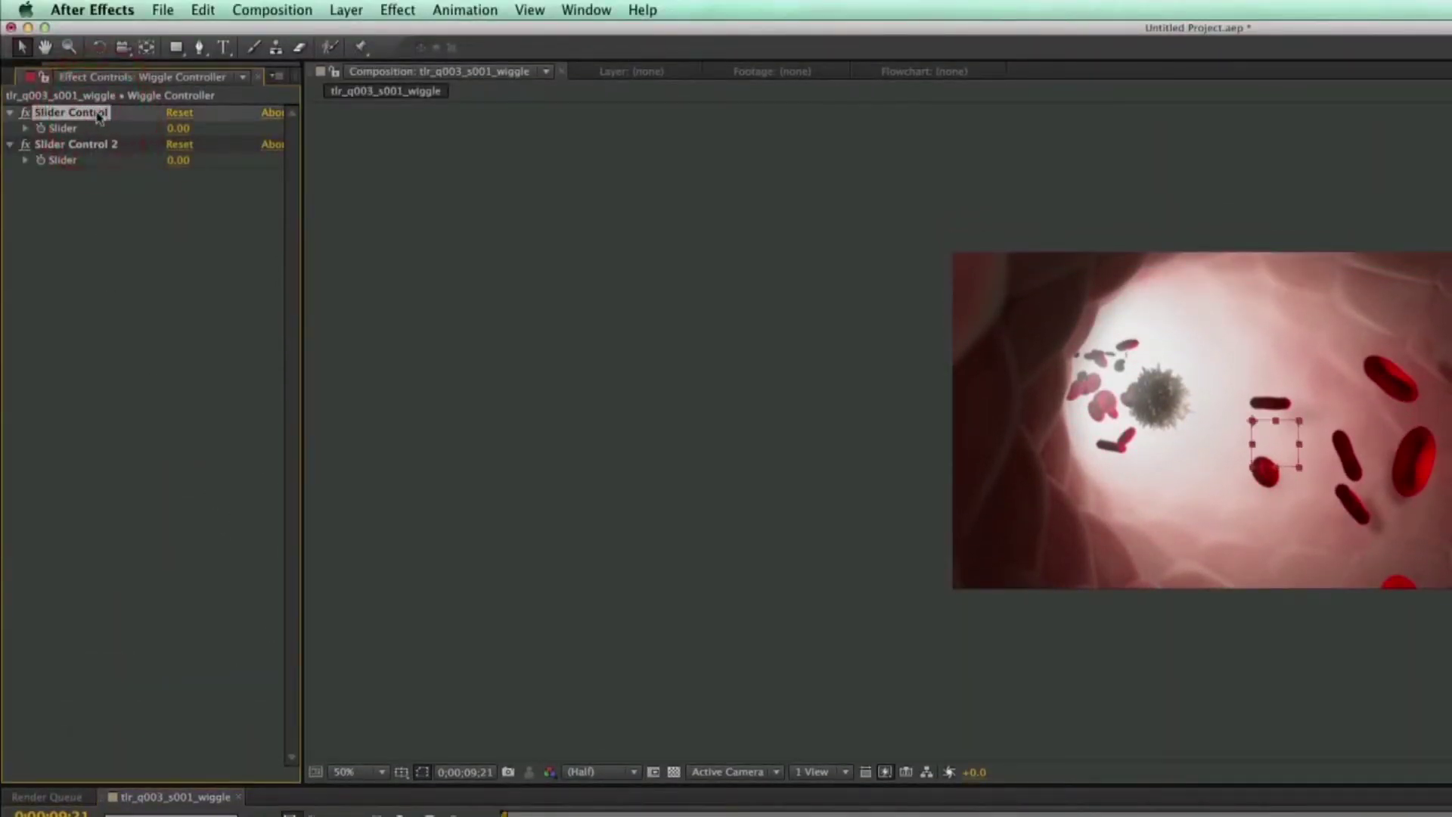
pyautogui.press('Return')
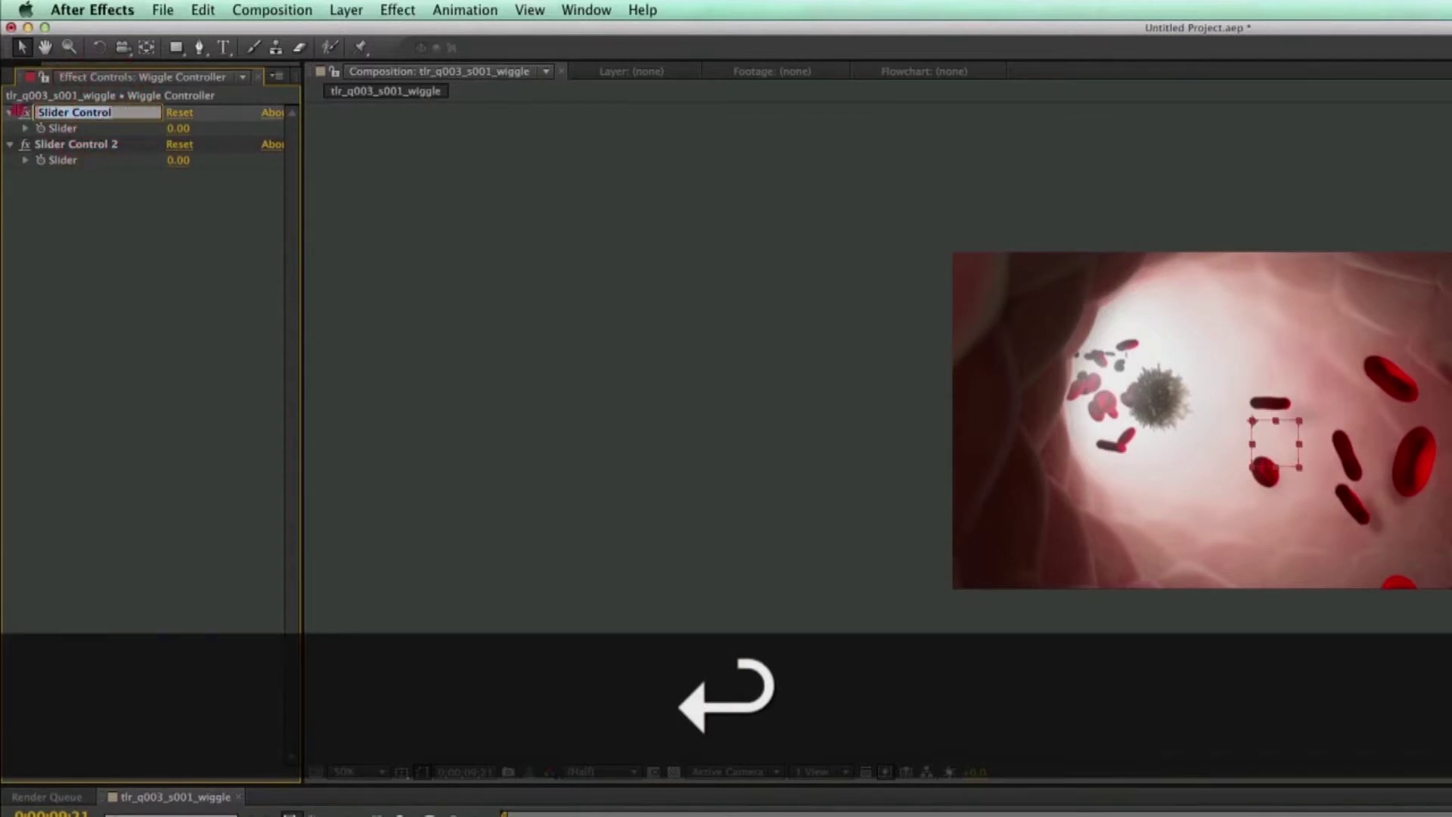
pyautogui.write('Frequ')
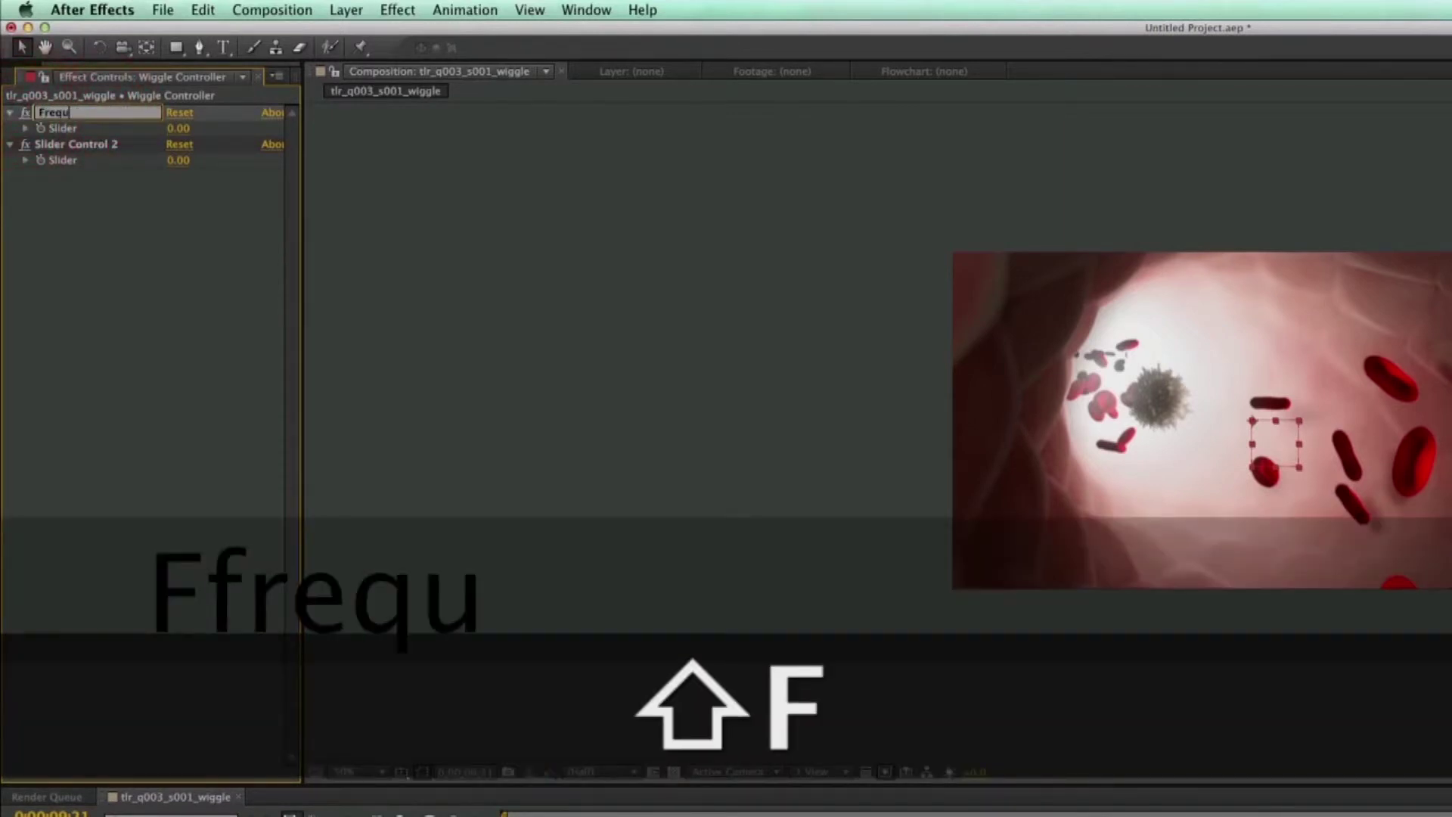
pyautogui.write('ency')
pyautogui.click(98, 219)
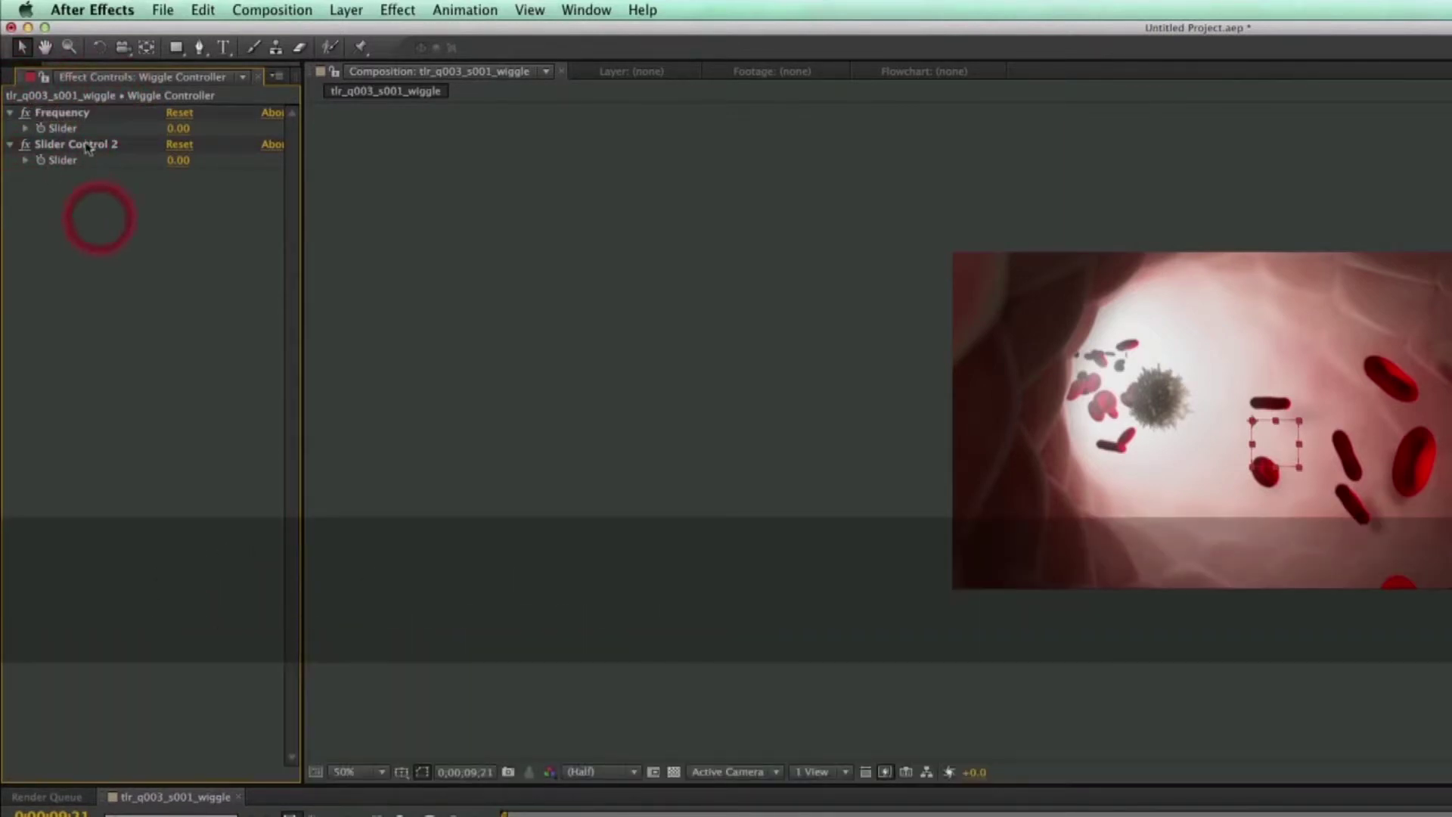
pyautogui.click(66, 146)
pyautogui.press('Return')
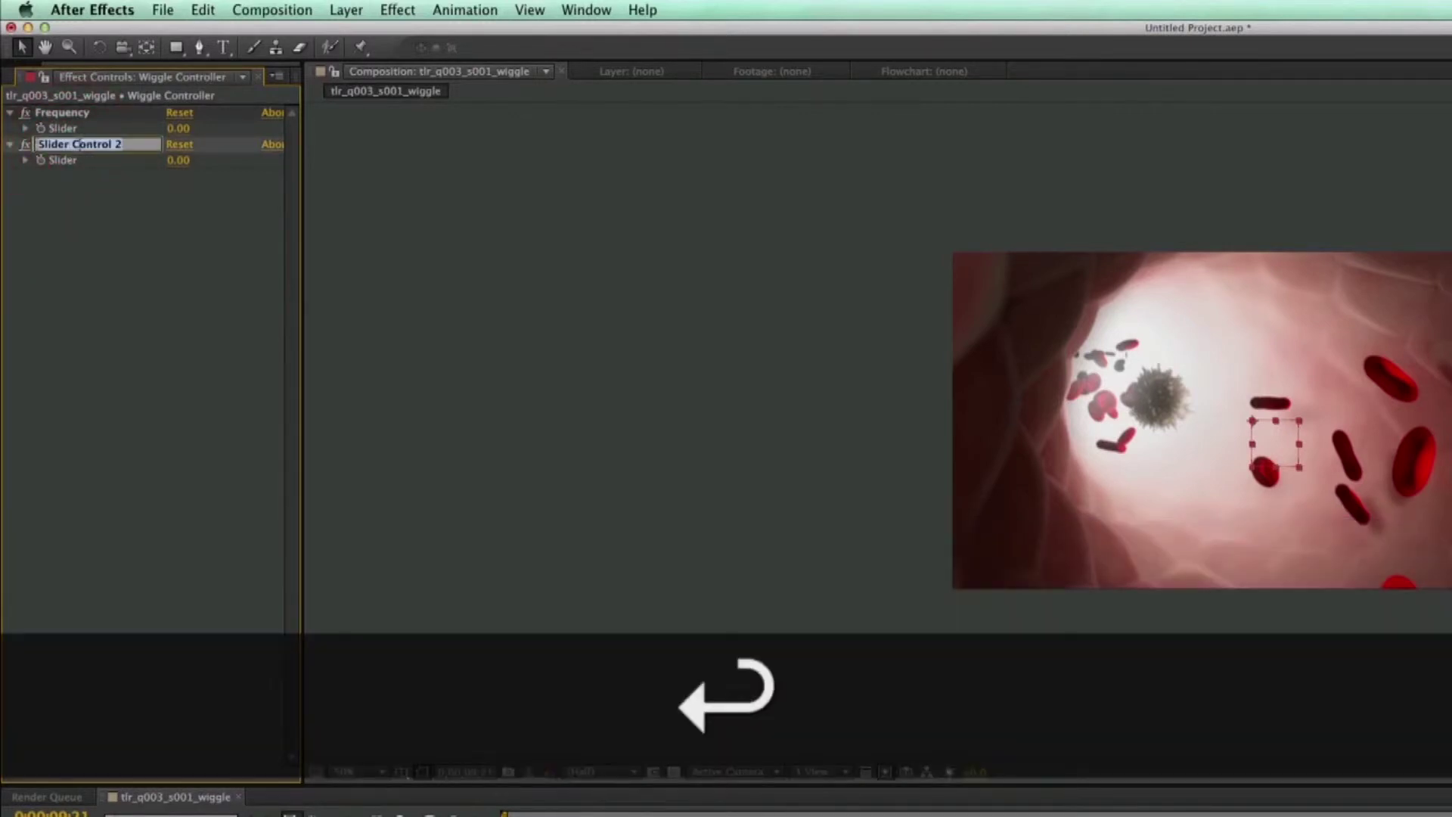
pyautogui.write('Amount')
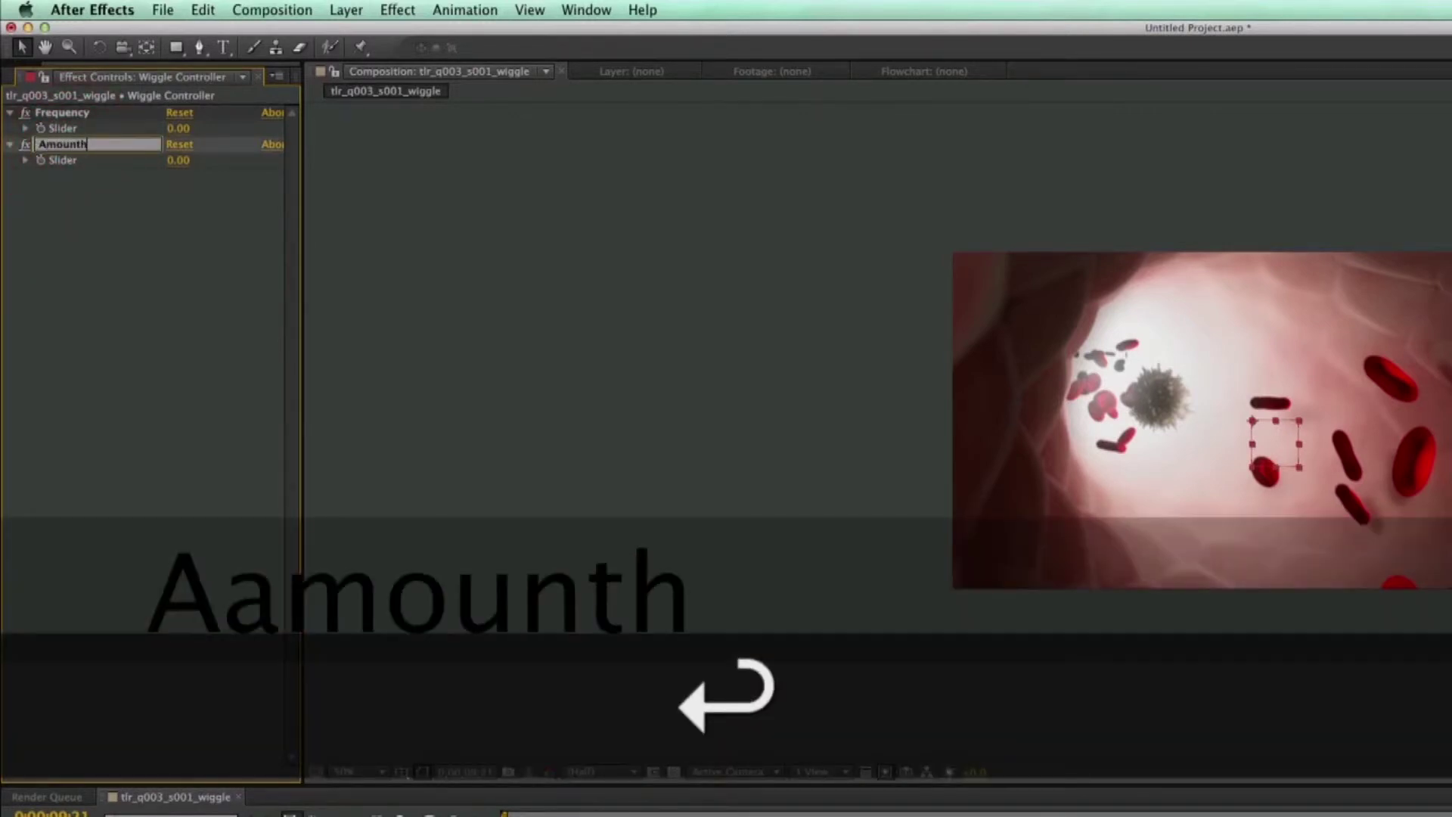
pyautogui.click(124, 217)
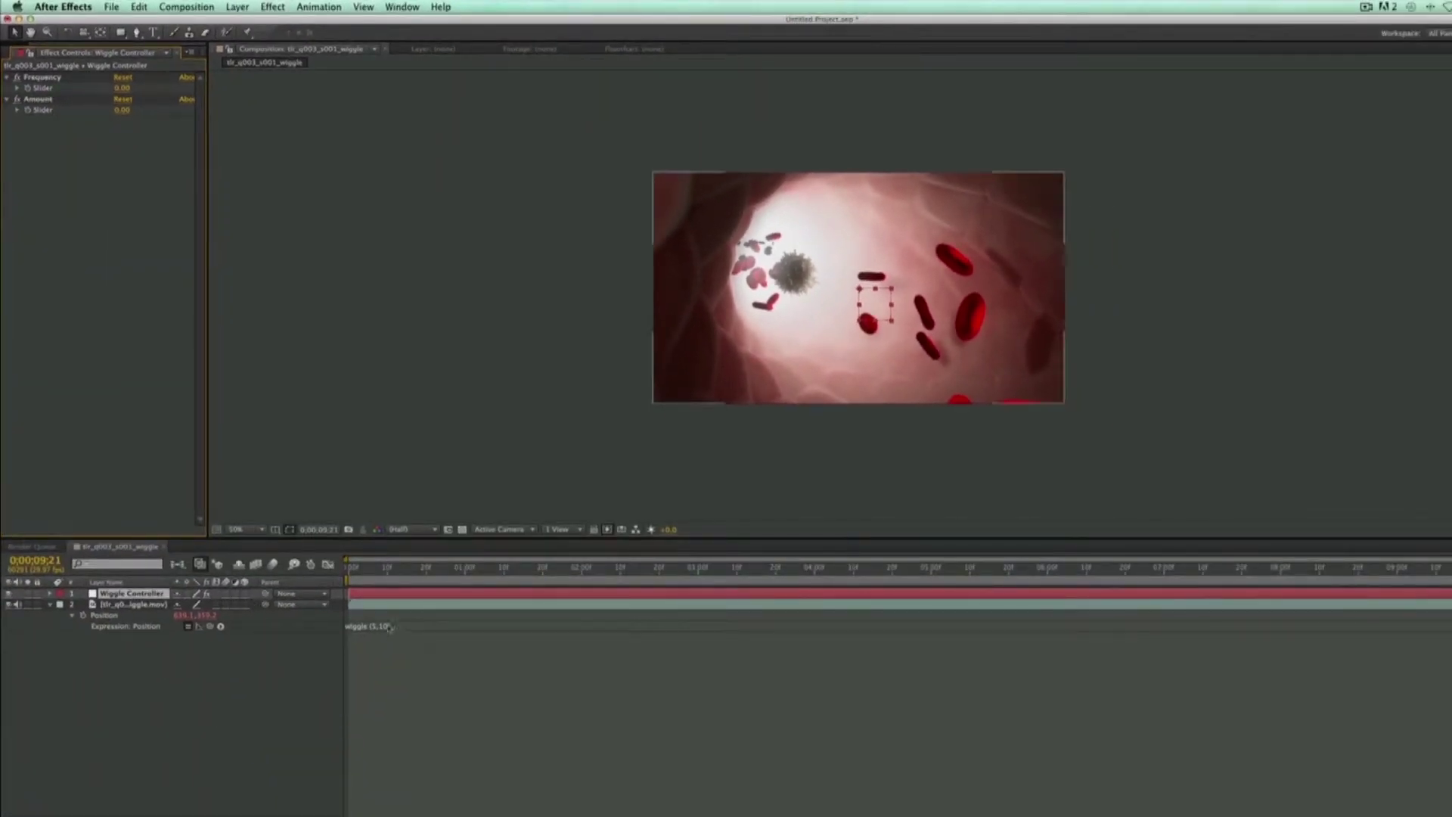
# Pick-whip the expression's 5 to the Frequency slider and its 10 to the Amount slider.
pyautogui.click(386, 626)
pyautogui.doubleClick(376, 626)
pyautogui.click(378, 625)
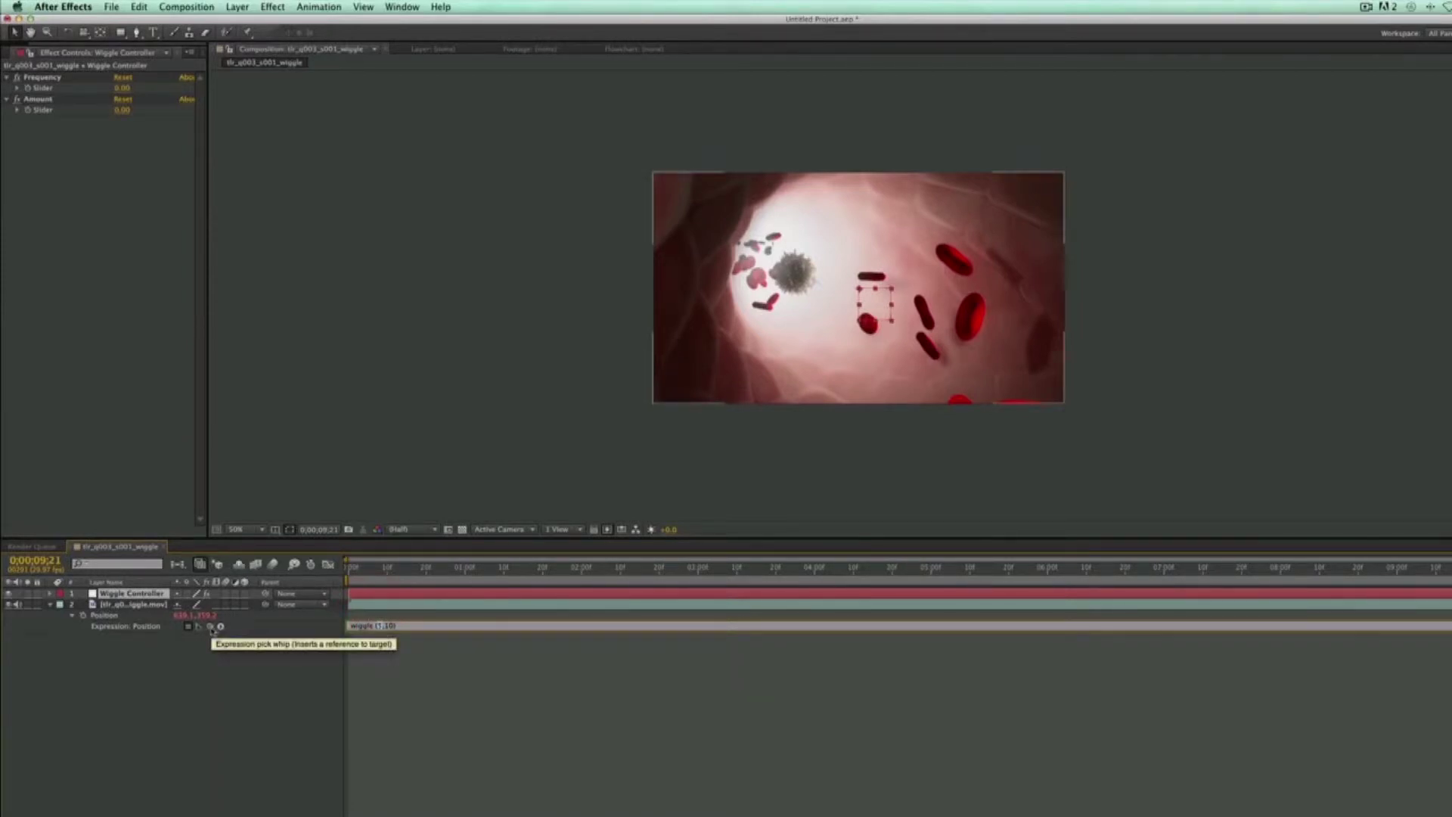
pyautogui.moveTo(210, 626); pyautogui.dragTo(45, 88)
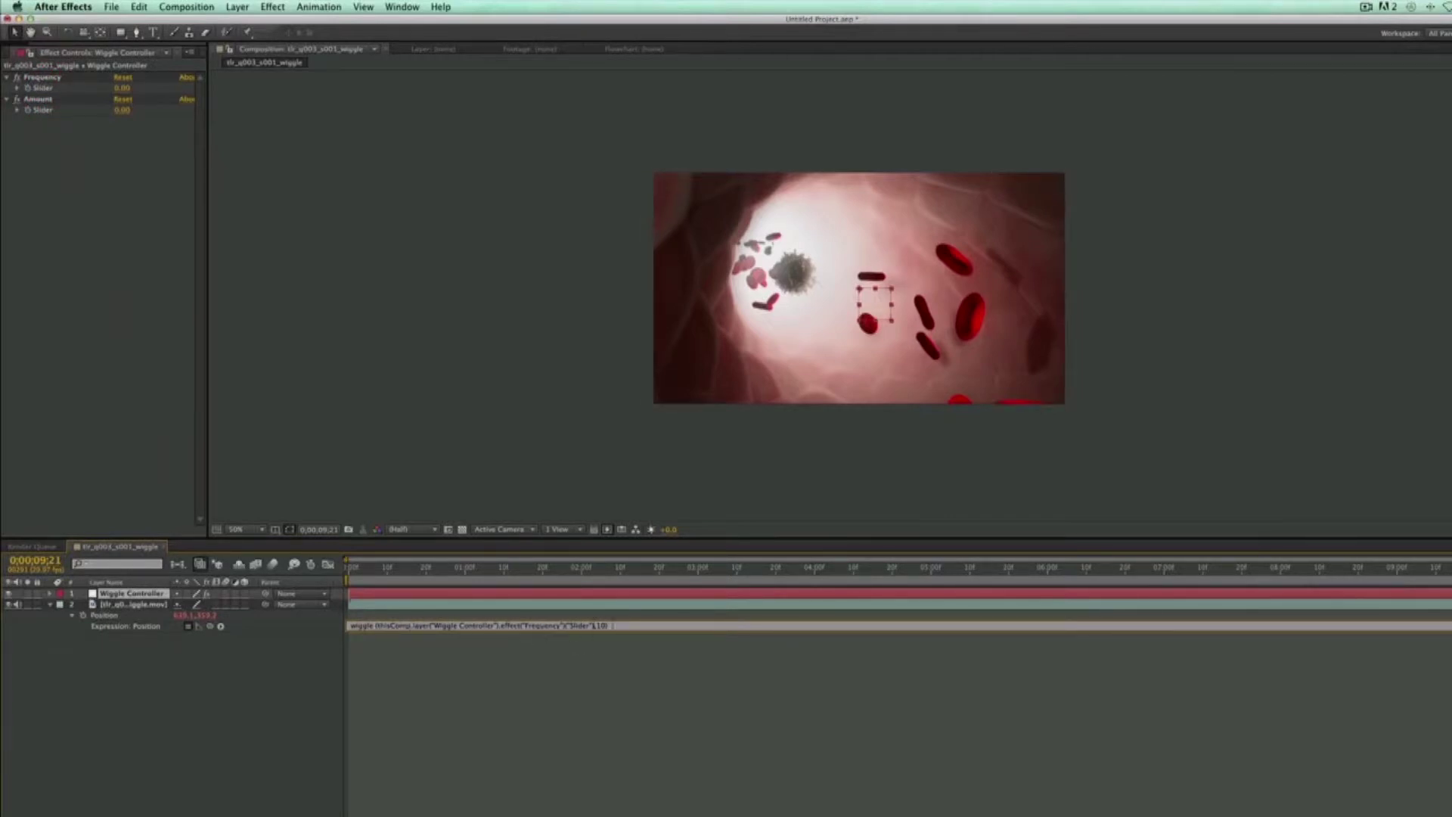
pyautogui.doubleClick(601, 625)
pyautogui.moveTo(210, 627); pyautogui.dragTo(44, 111)
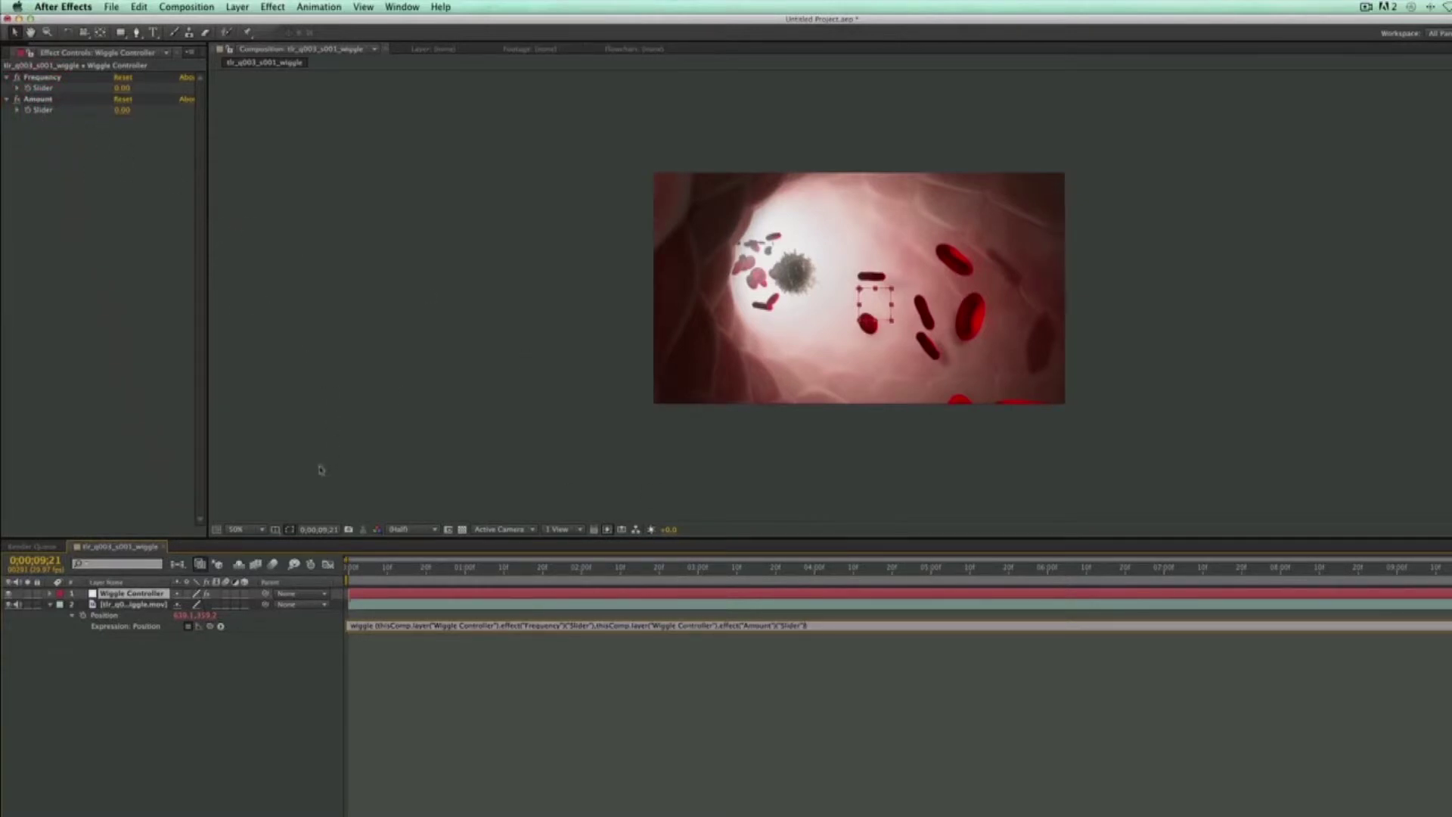
pyautogui.click(429, 603)
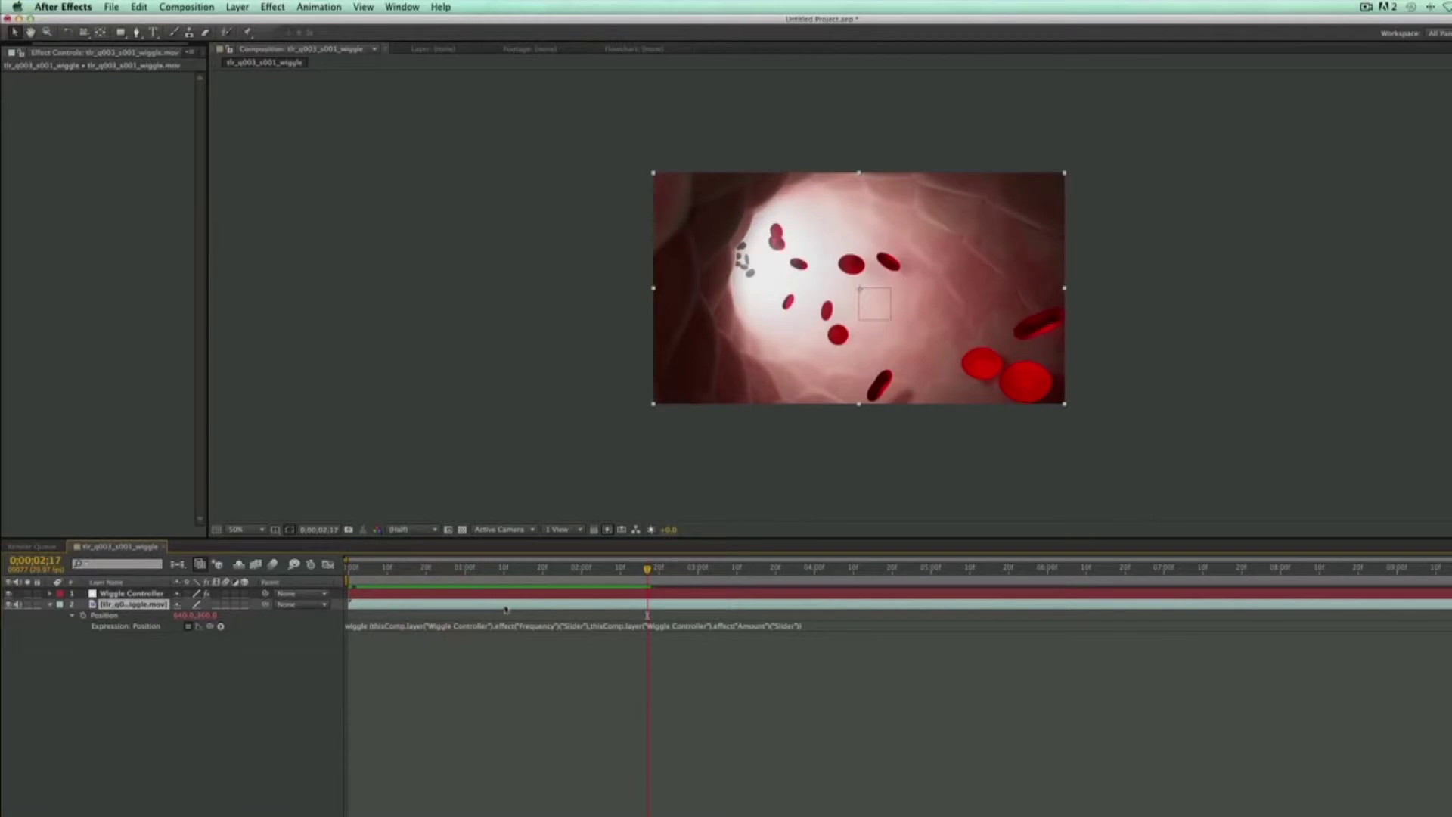
# Twirl open Wiggle Controller's effects to reveal the Frequency and Amount slider values.
pyautogui.moveTo(648, 569); pyautogui.dragTo(349, 569)
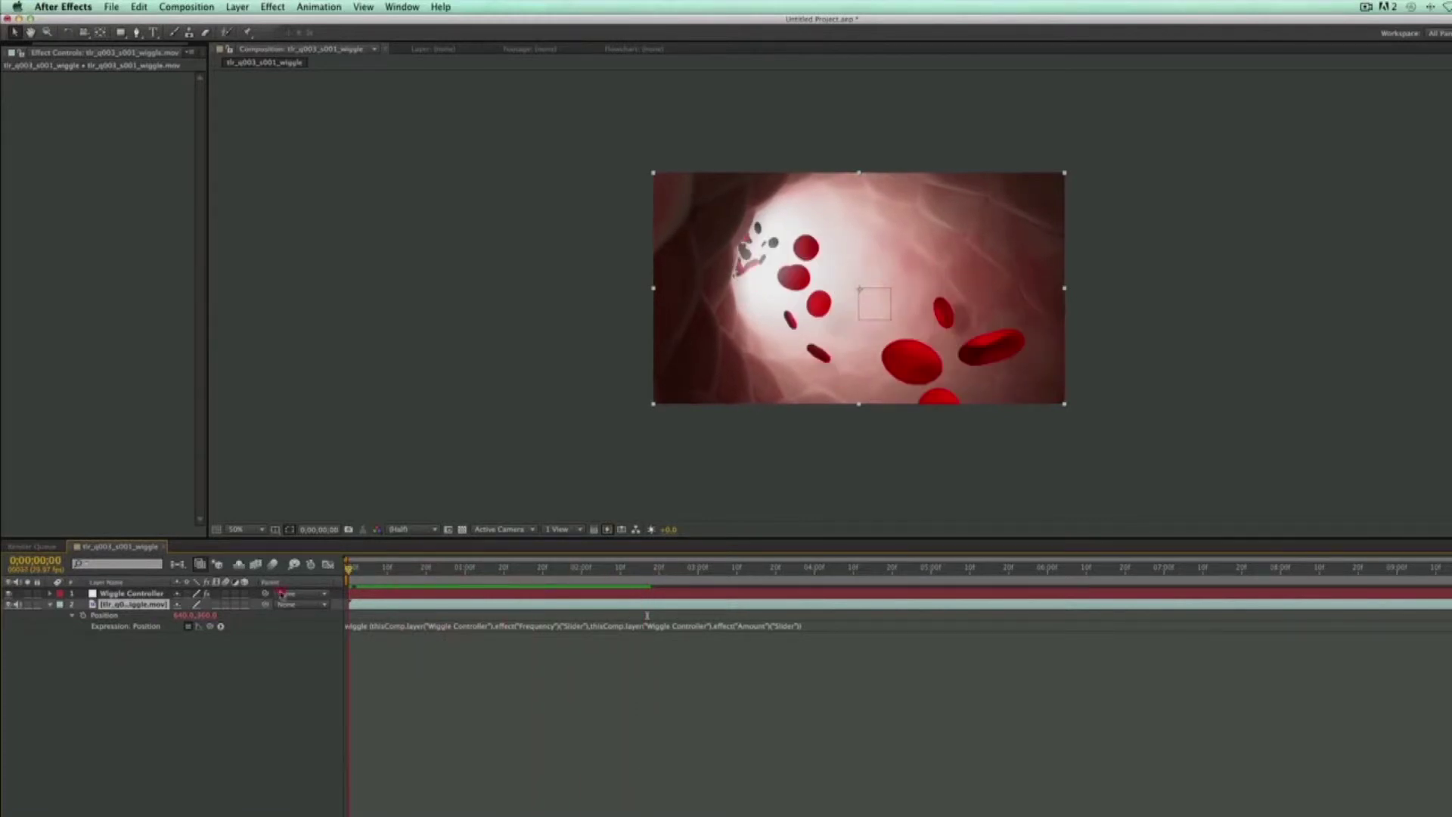
pyautogui.click(50, 605)
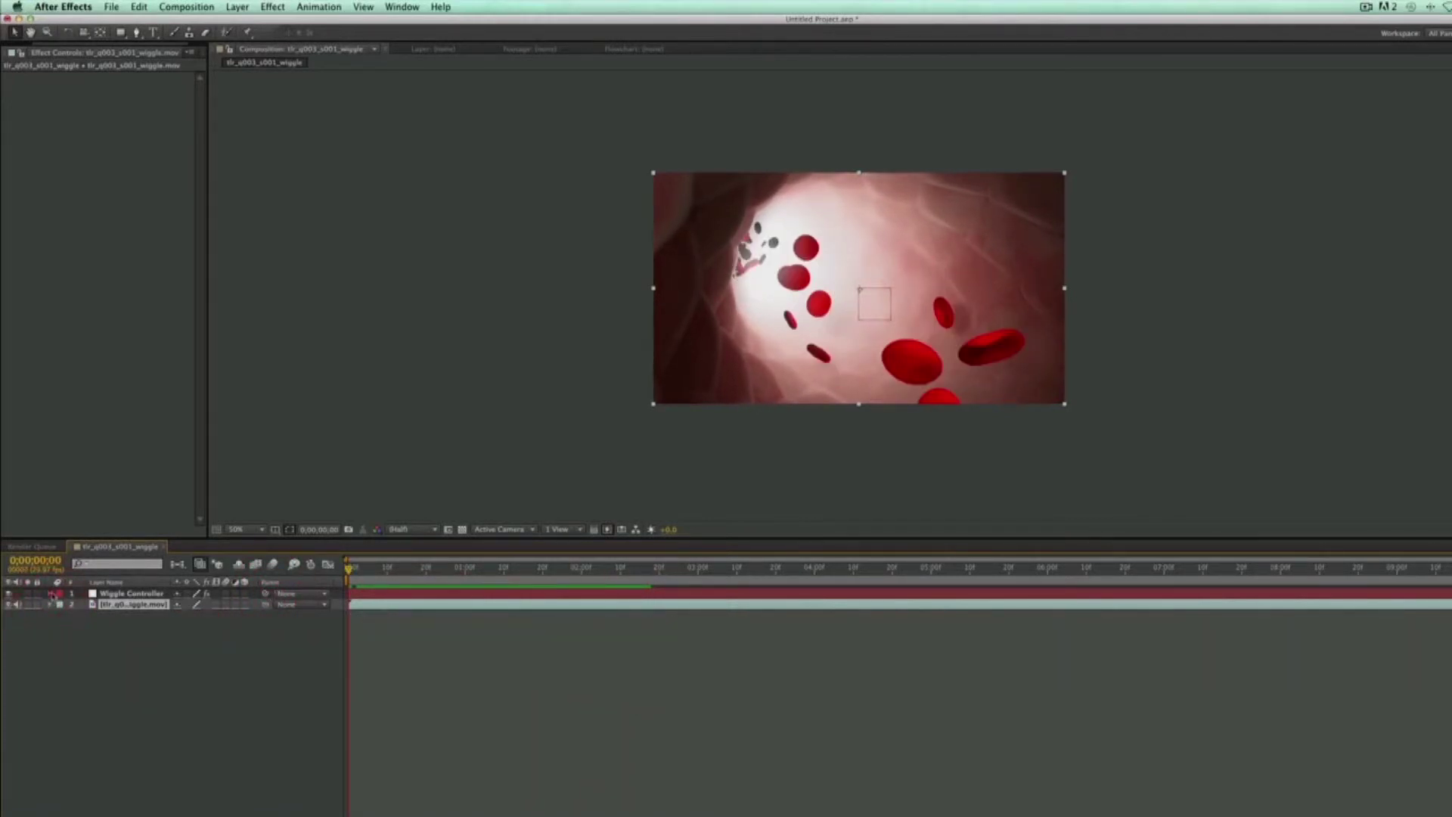
pyautogui.click(49, 594)
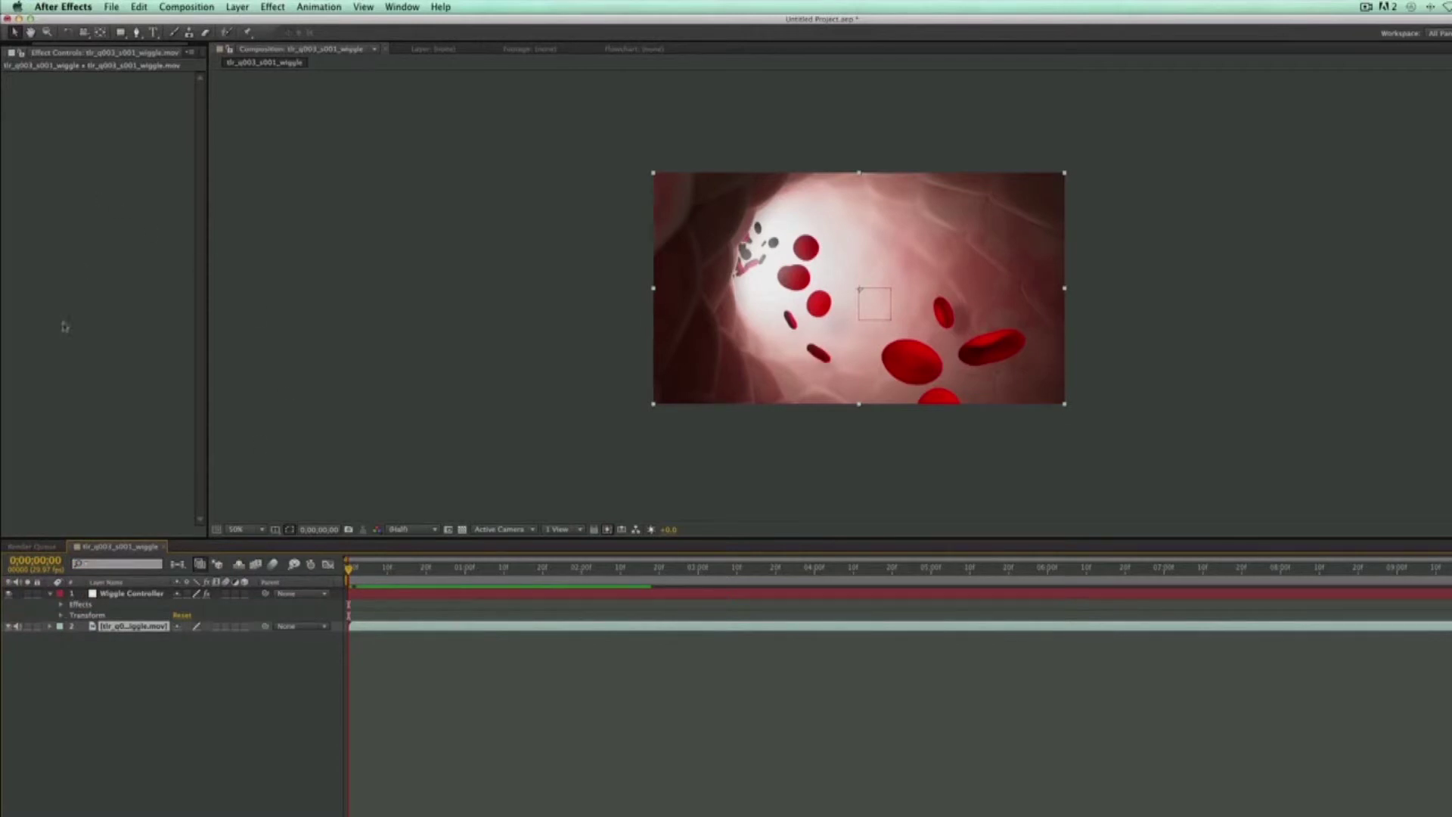
pyautogui.click(61, 605)
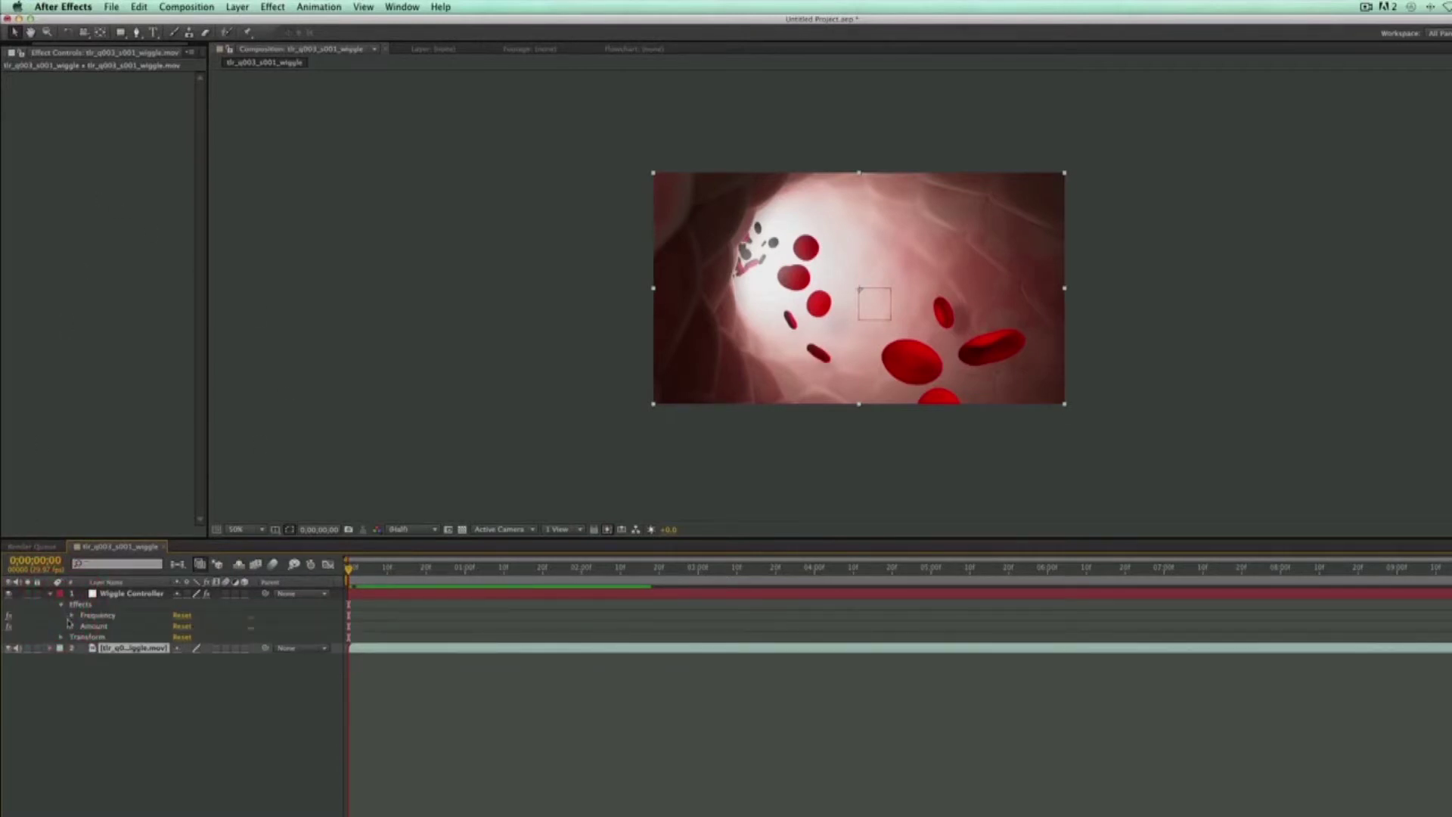
pyautogui.click(73, 616)
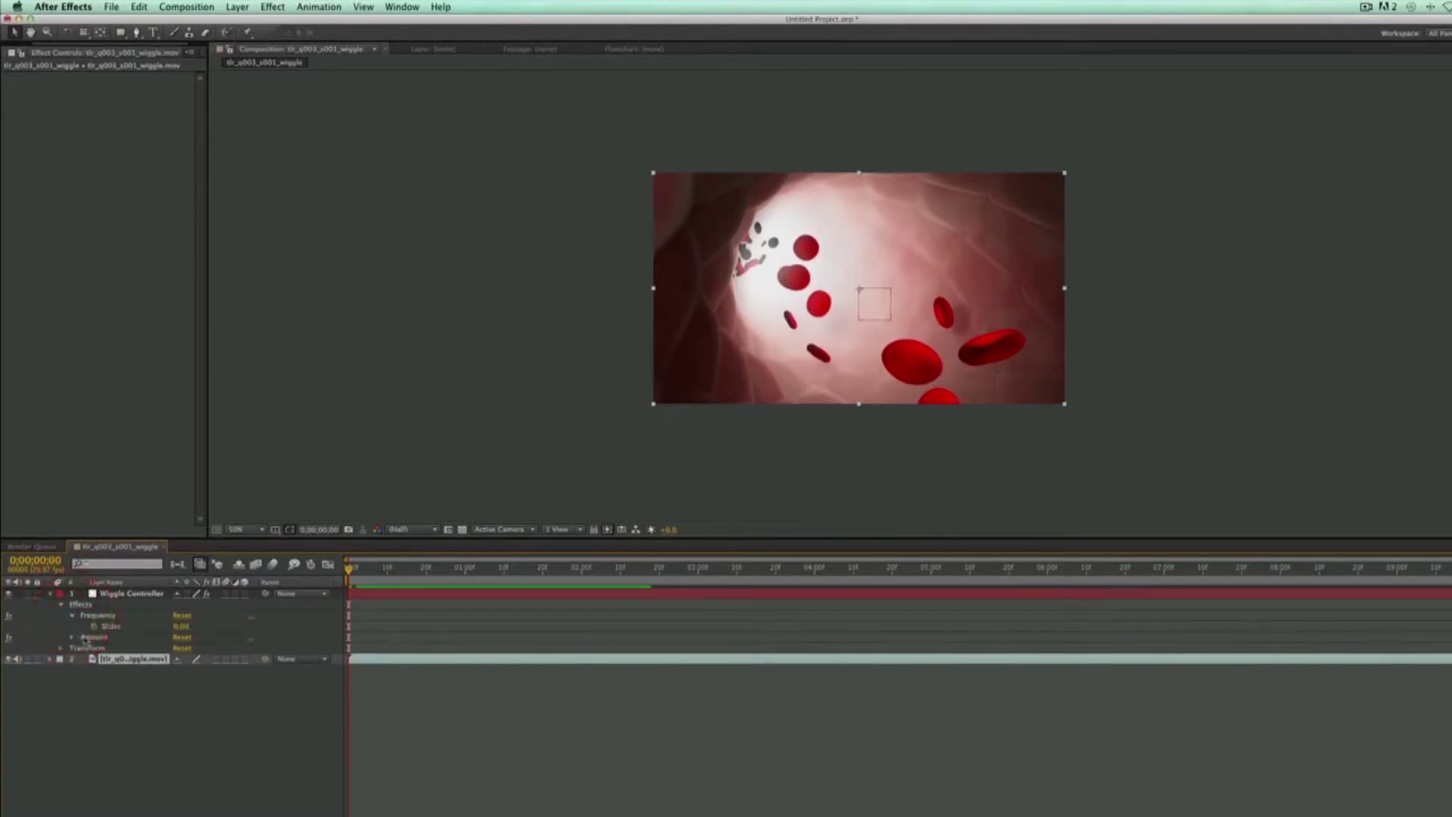
pyautogui.click(72, 637)
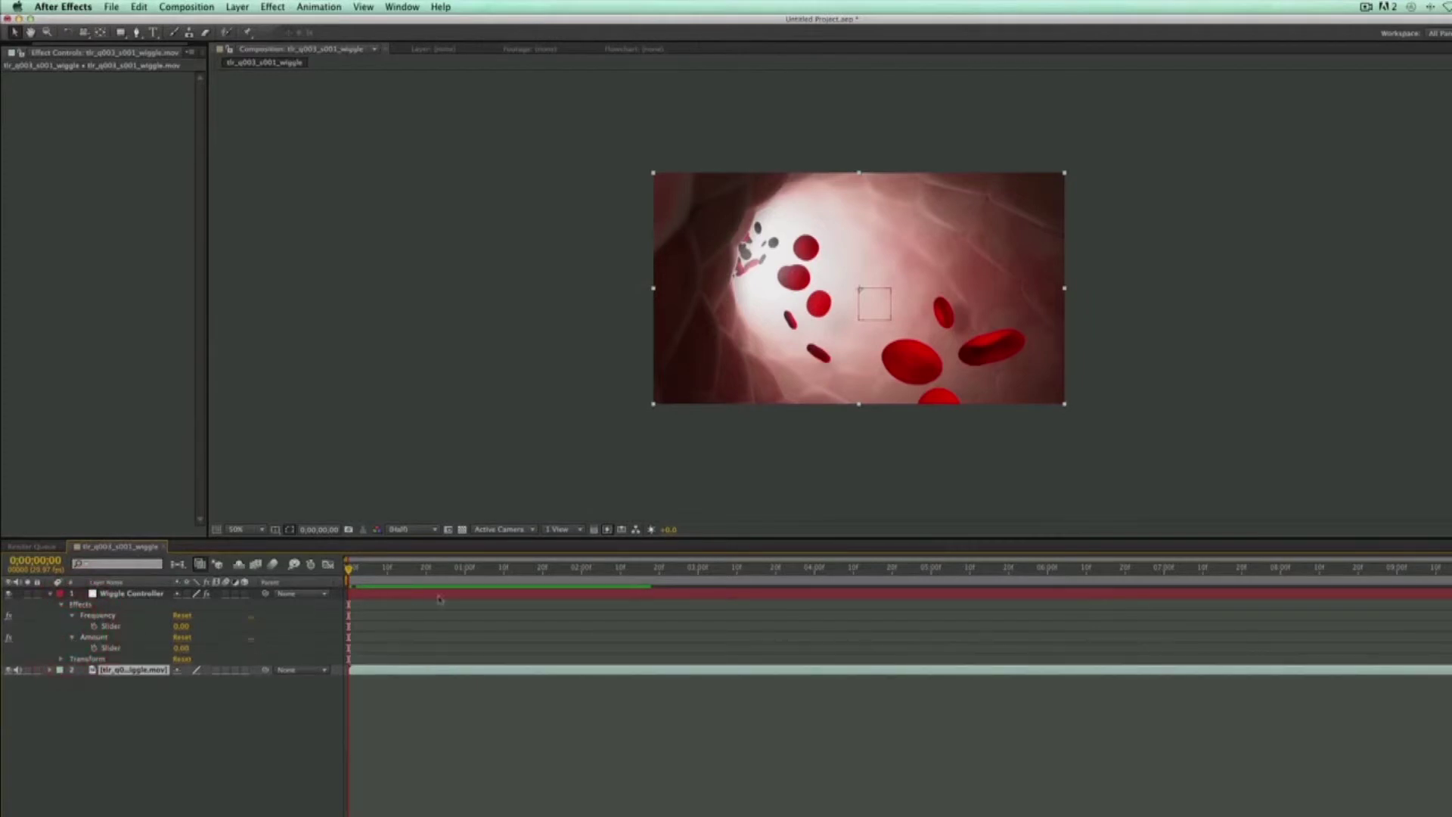
pyautogui.moveTo(348, 569); pyautogui.dragTo(721, 601)
# Set the Frequency slider to 5 and the Amount slider to 15.
pyautogui.click(181, 627)
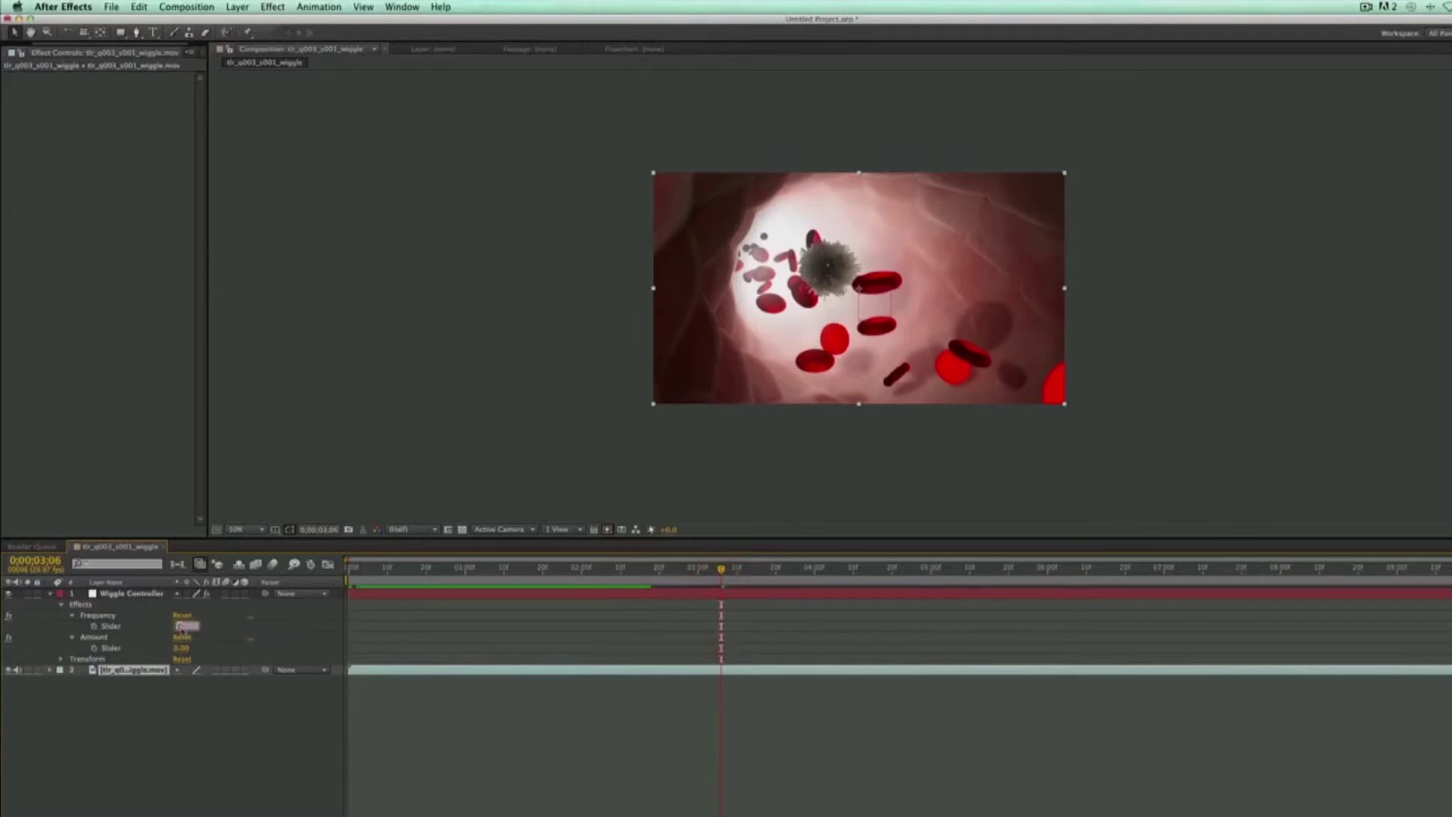
pyautogui.write('5')
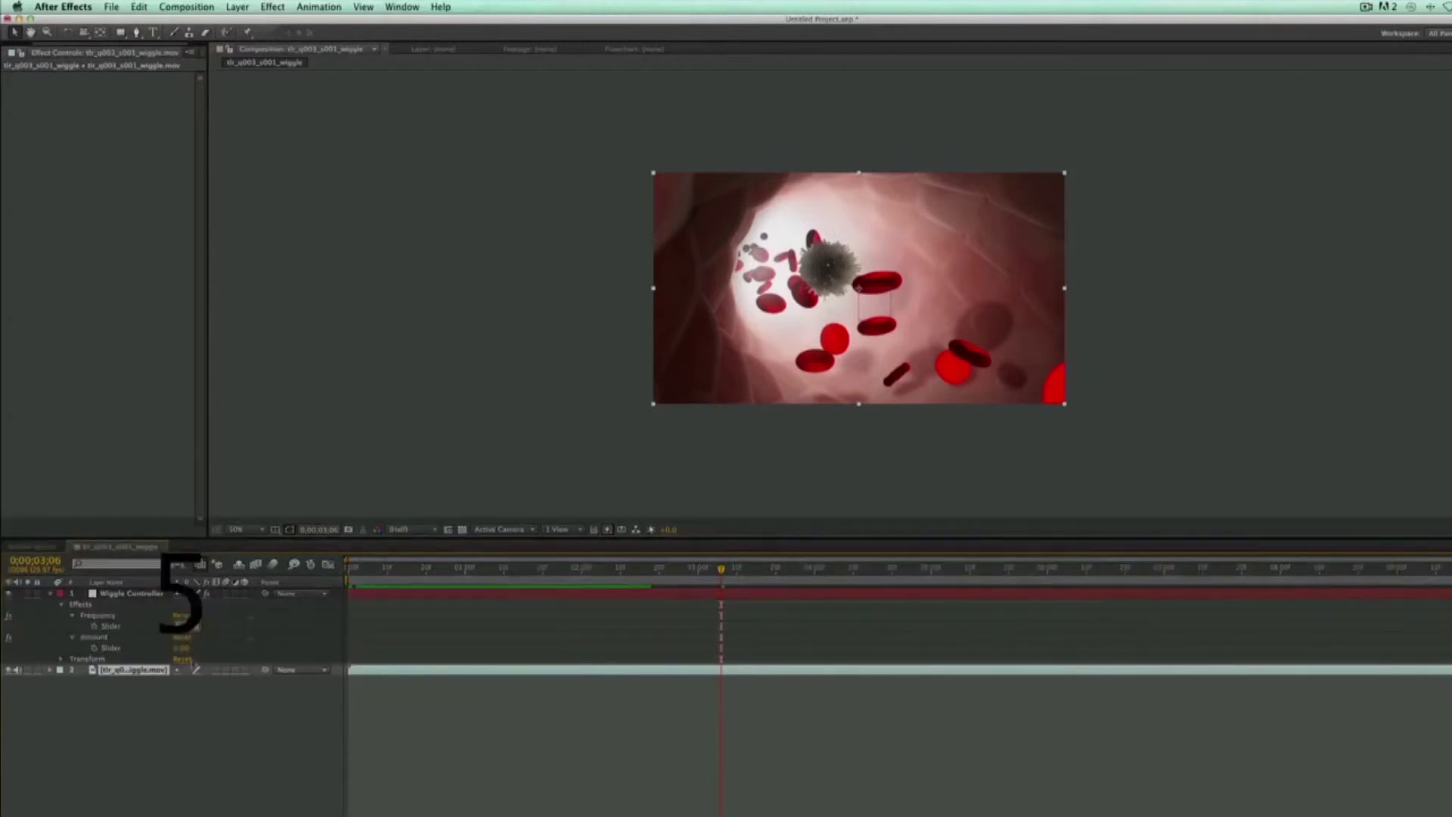
pyautogui.click(184, 649)
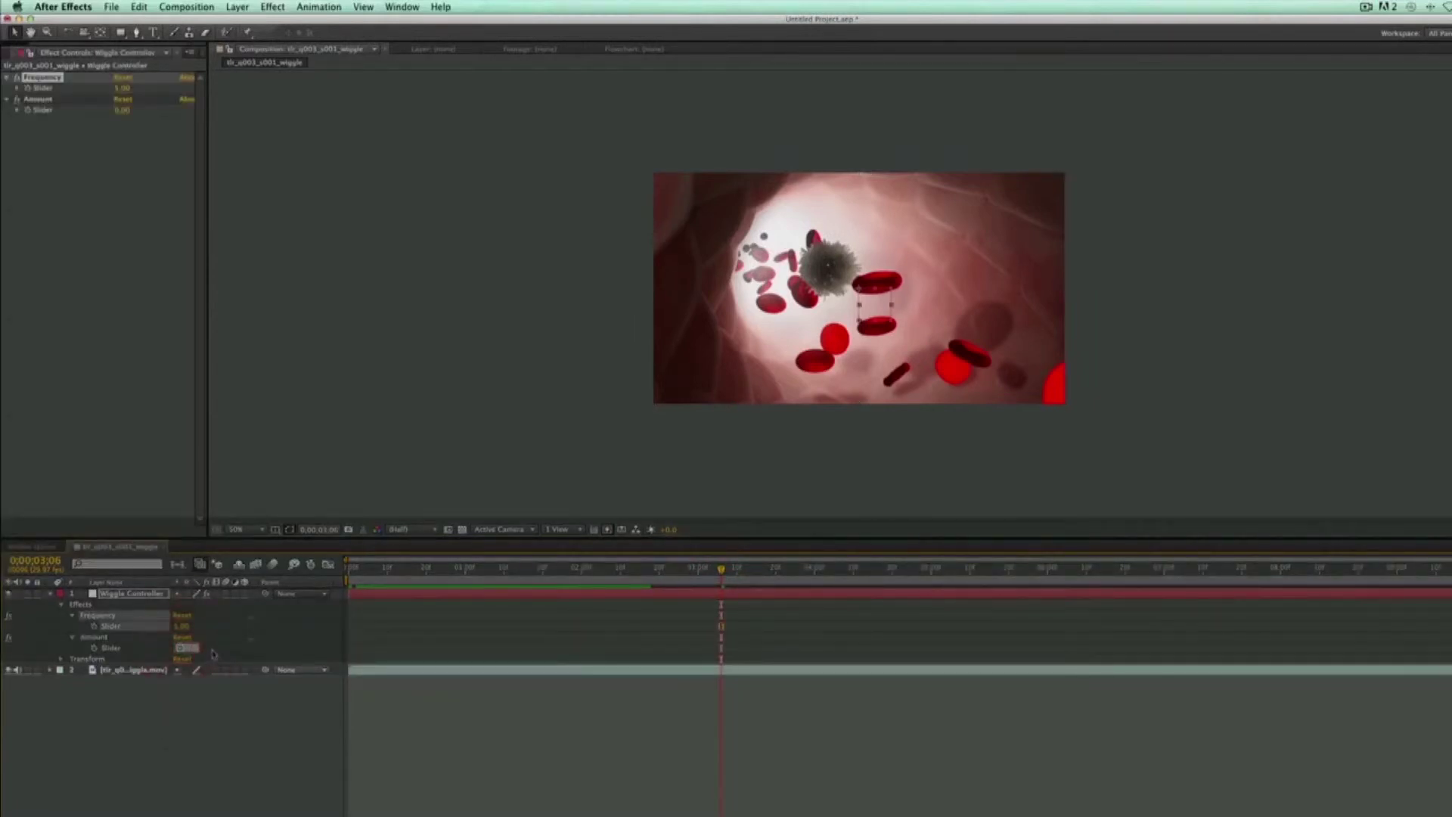
pyautogui.write('10')
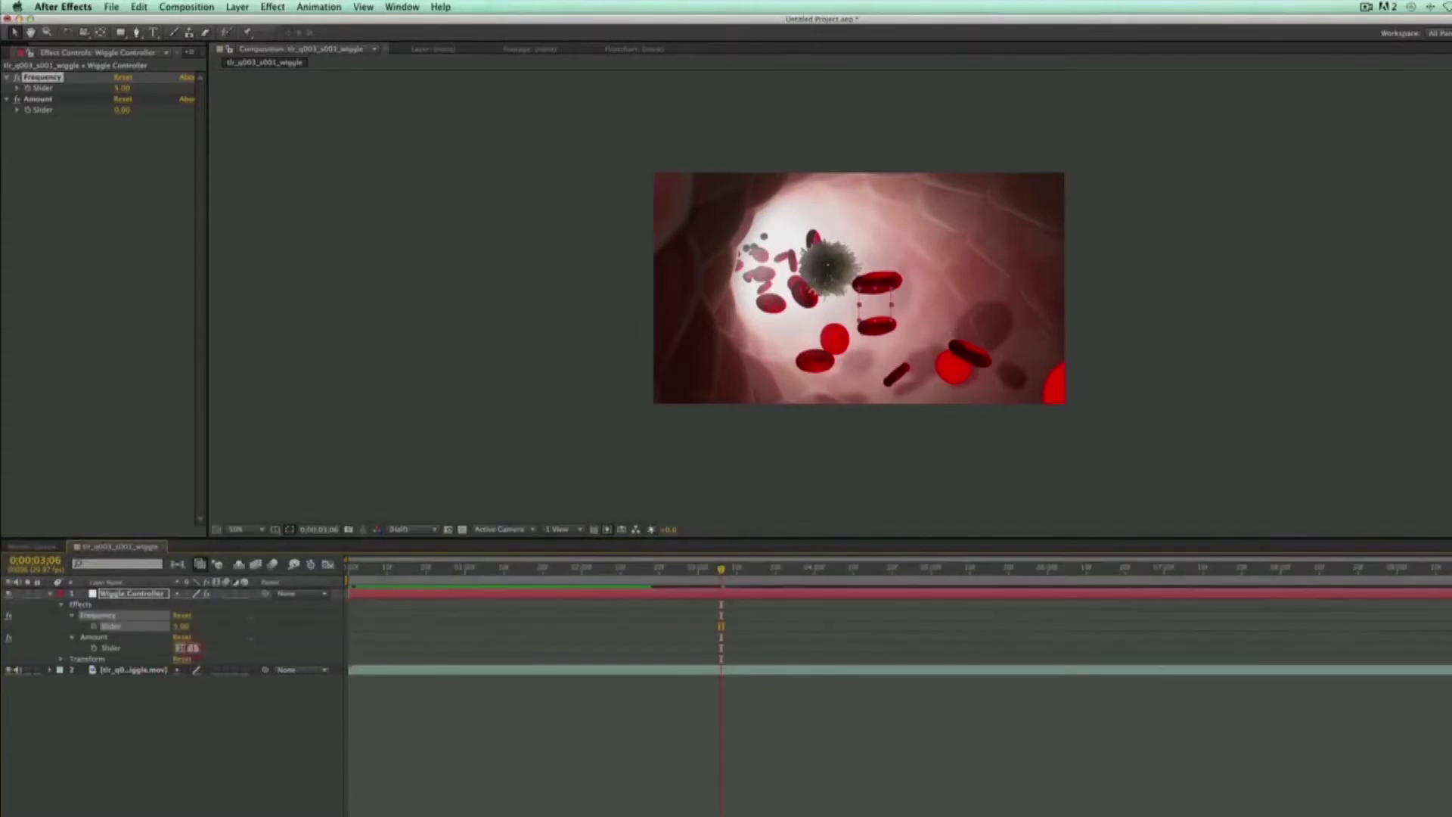
pyautogui.write('5')
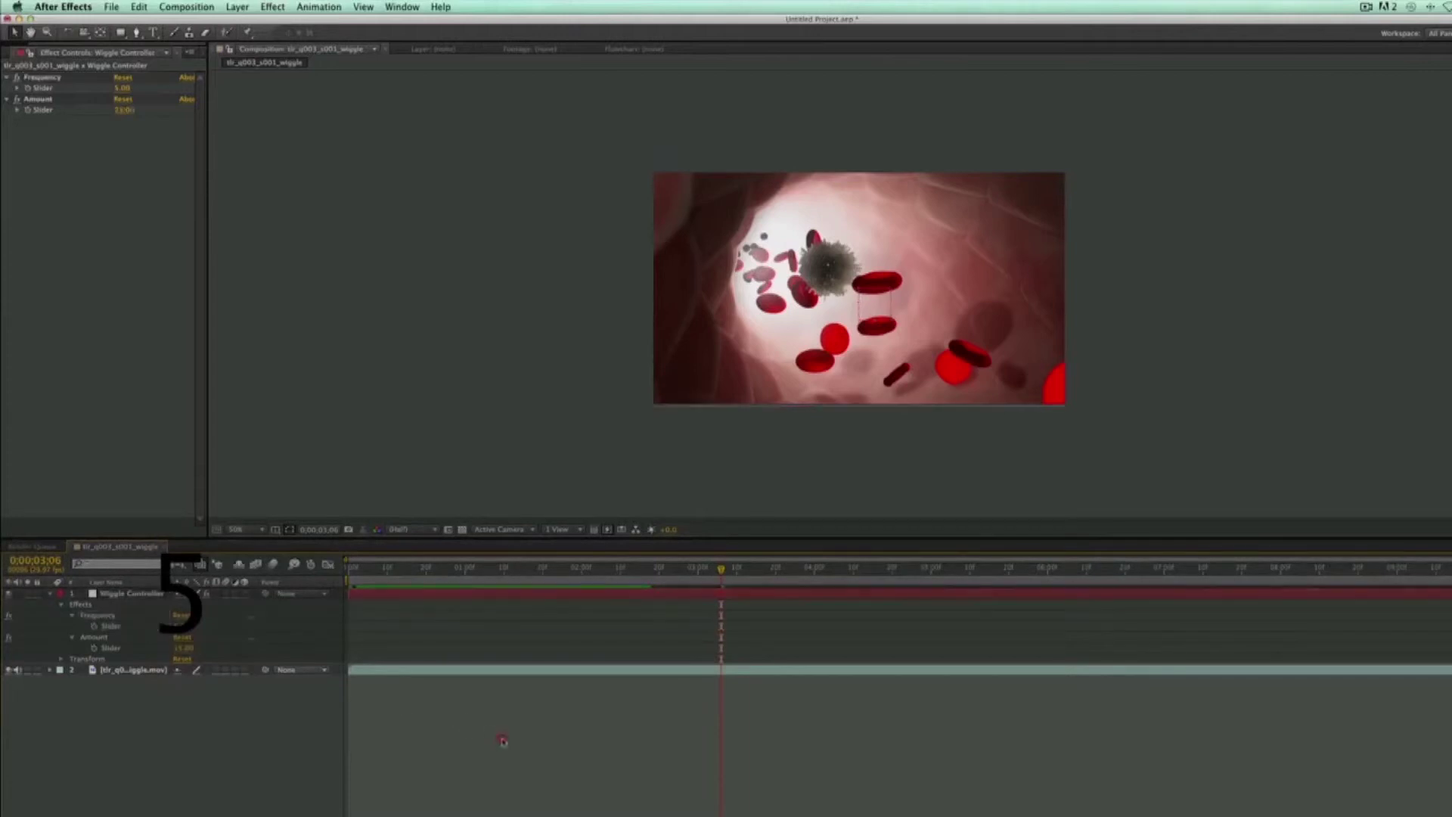
pyautogui.click(503, 739)
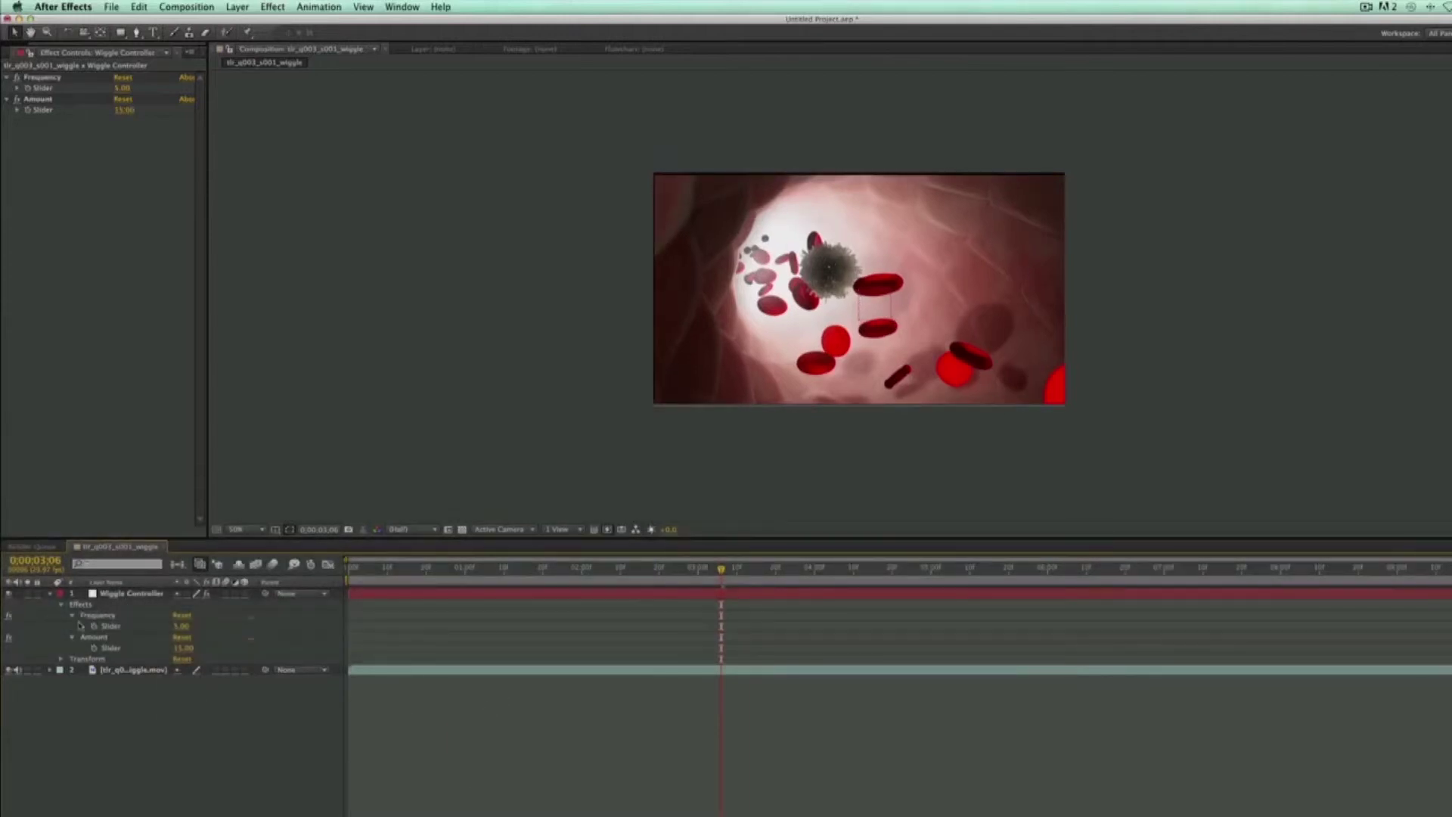
# Enable keyframing on both sliders and set Frequency 3, Amount 1 at 0;00;03;11.
pyautogui.click(93, 626)
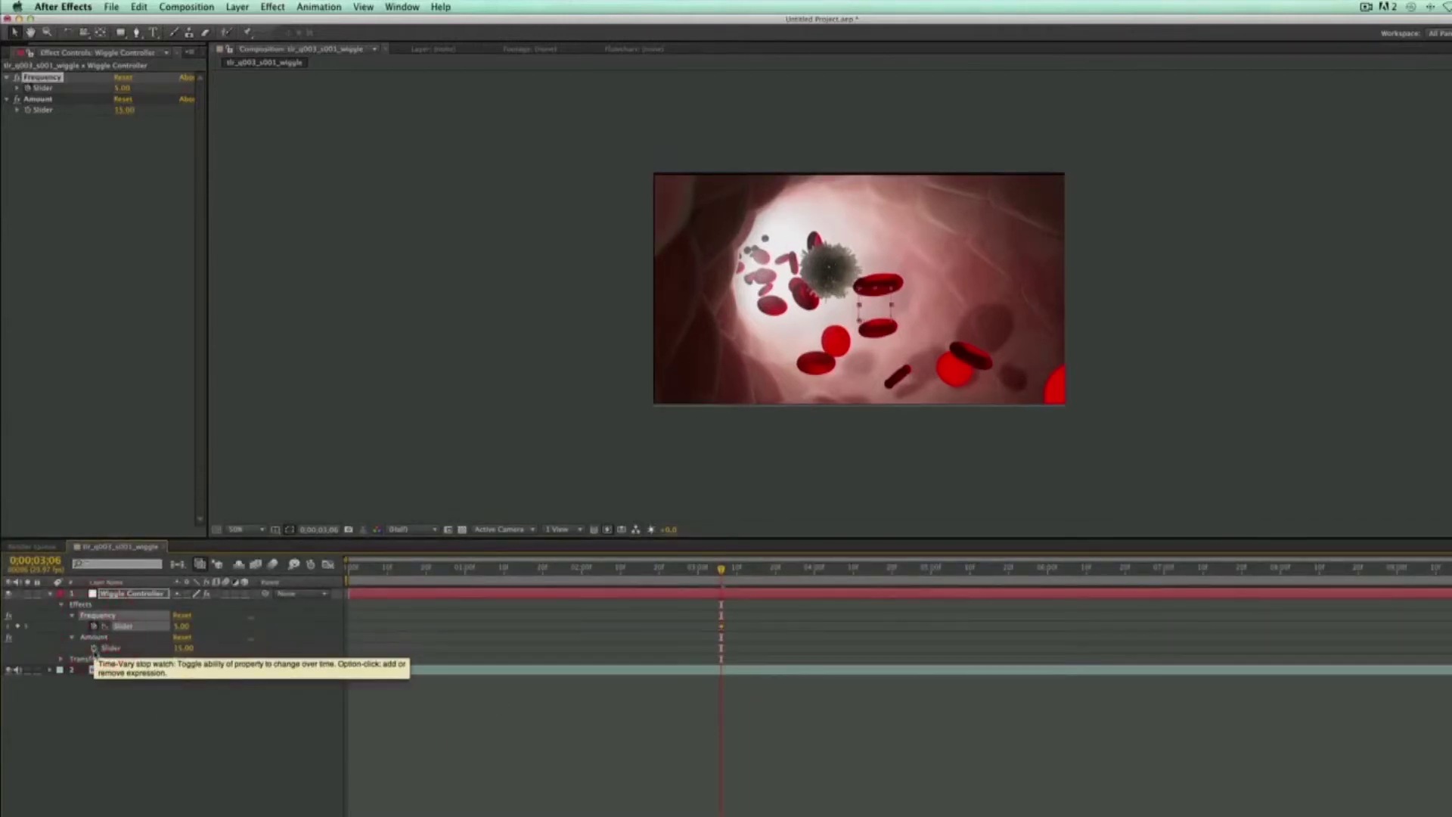
pyautogui.click(94, 649)
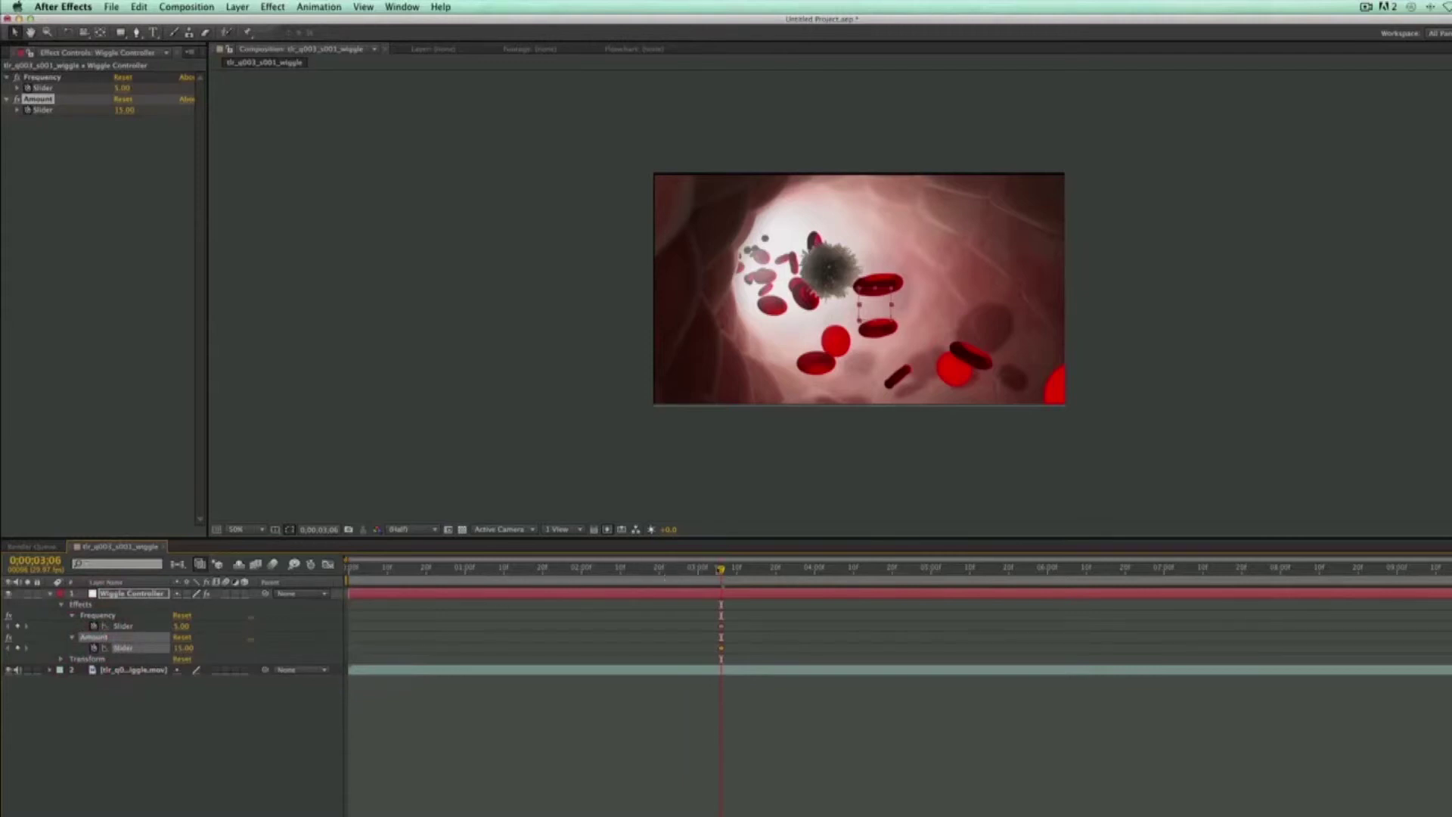
pyautogui.moveTo(722, 569); pyautogui.dragTo(739, 571)
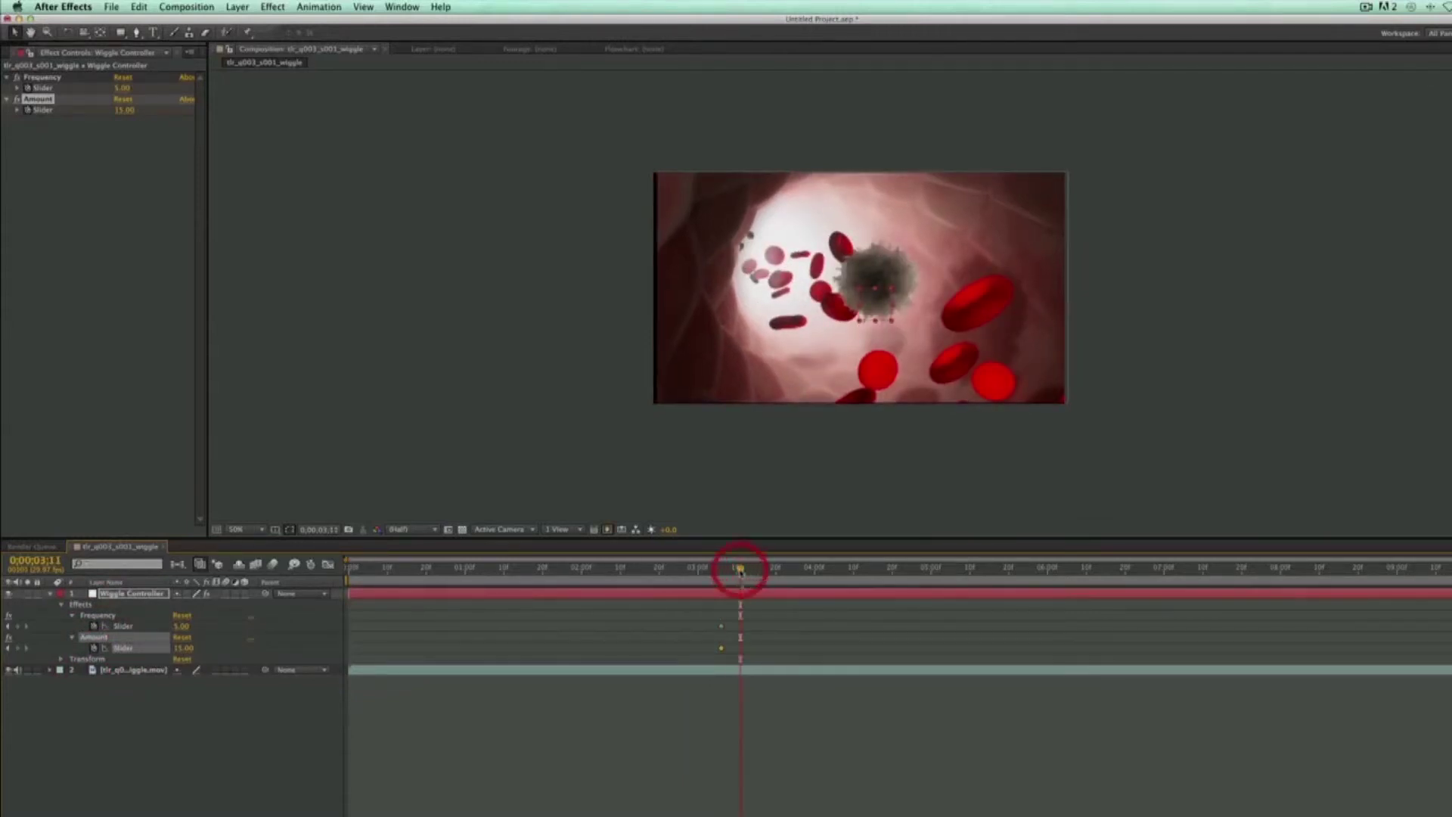
pyautogui.click(178, 627)
pyautogui.write('3')
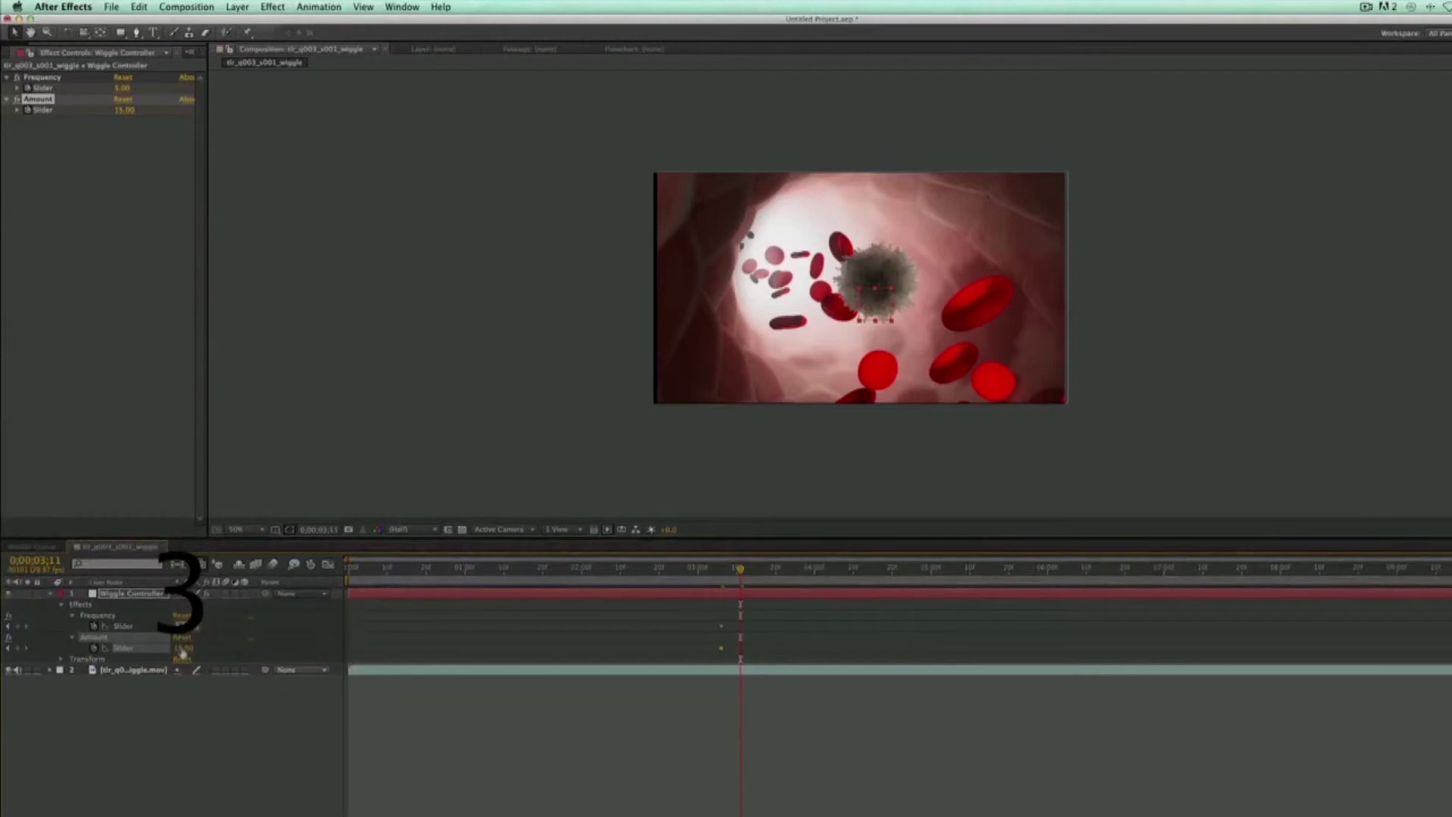
pyautogui.click(181, 648)
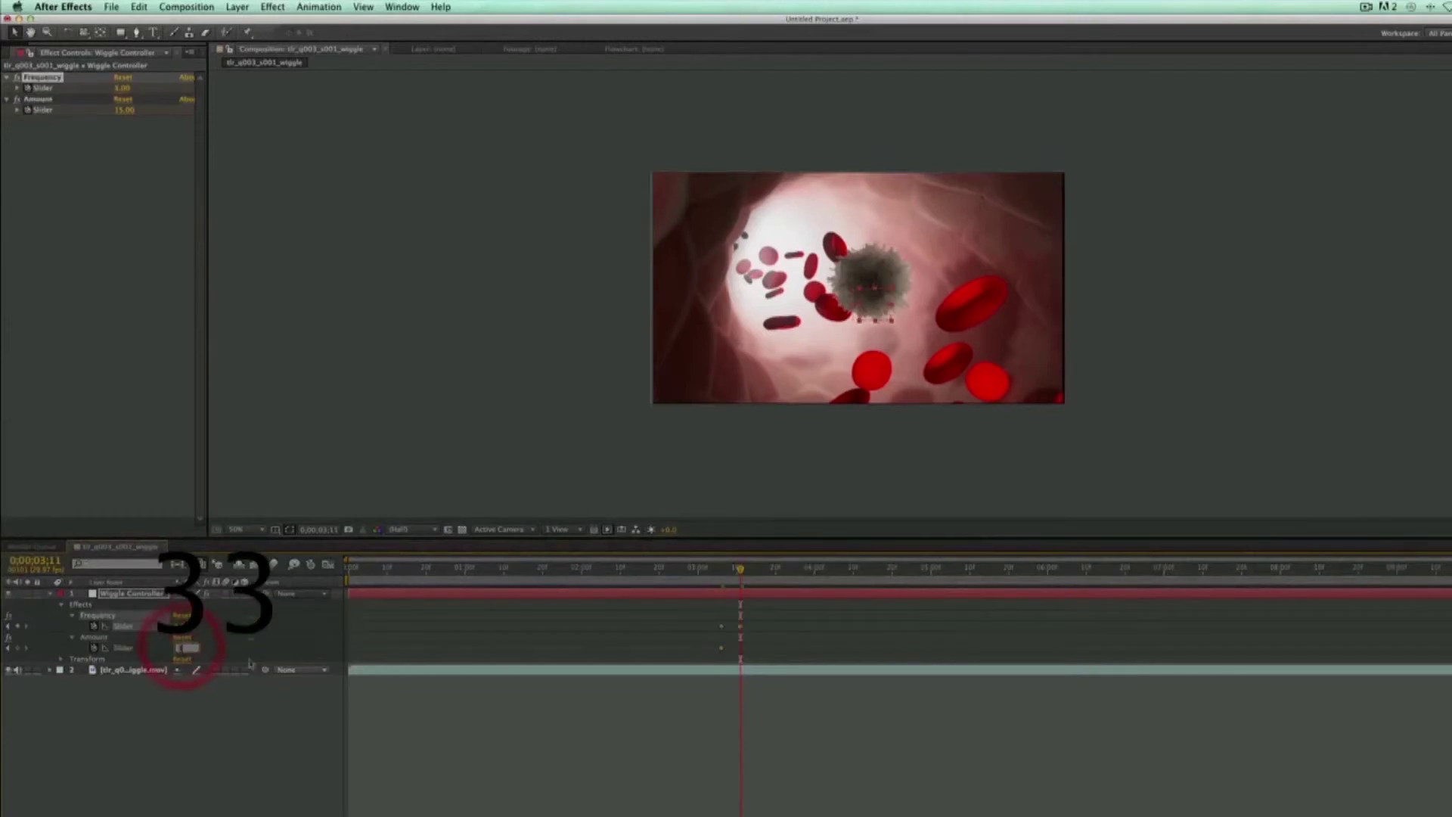
pyautogui.write('1')
pyautogui.click(248, 716)
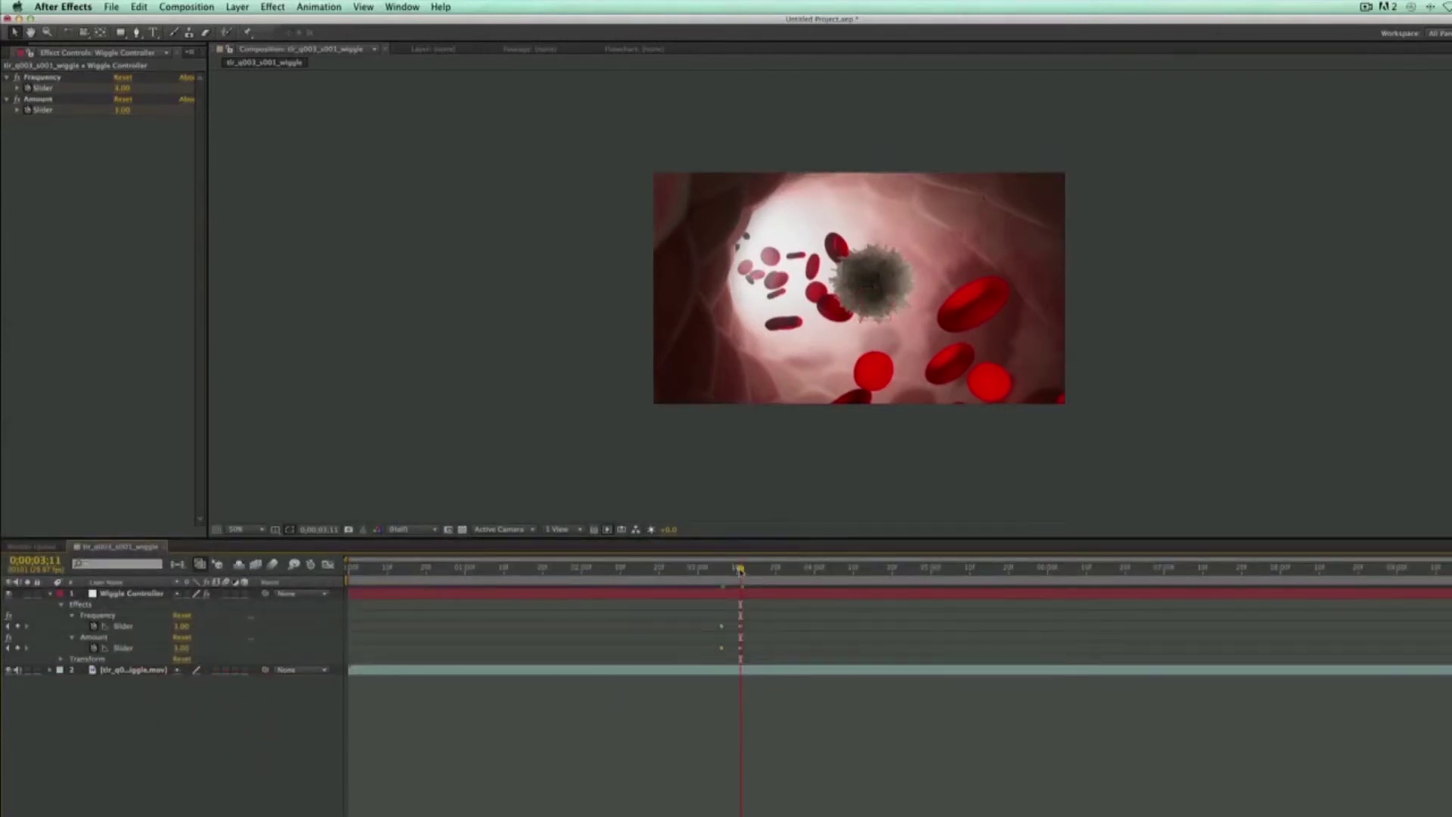
# Add hold keyframes on both sliders later in the clip, moving to 0;00;05;26.
pyautogui.moveTo(742, 570); pyautogui.dragTo(1013, 582)
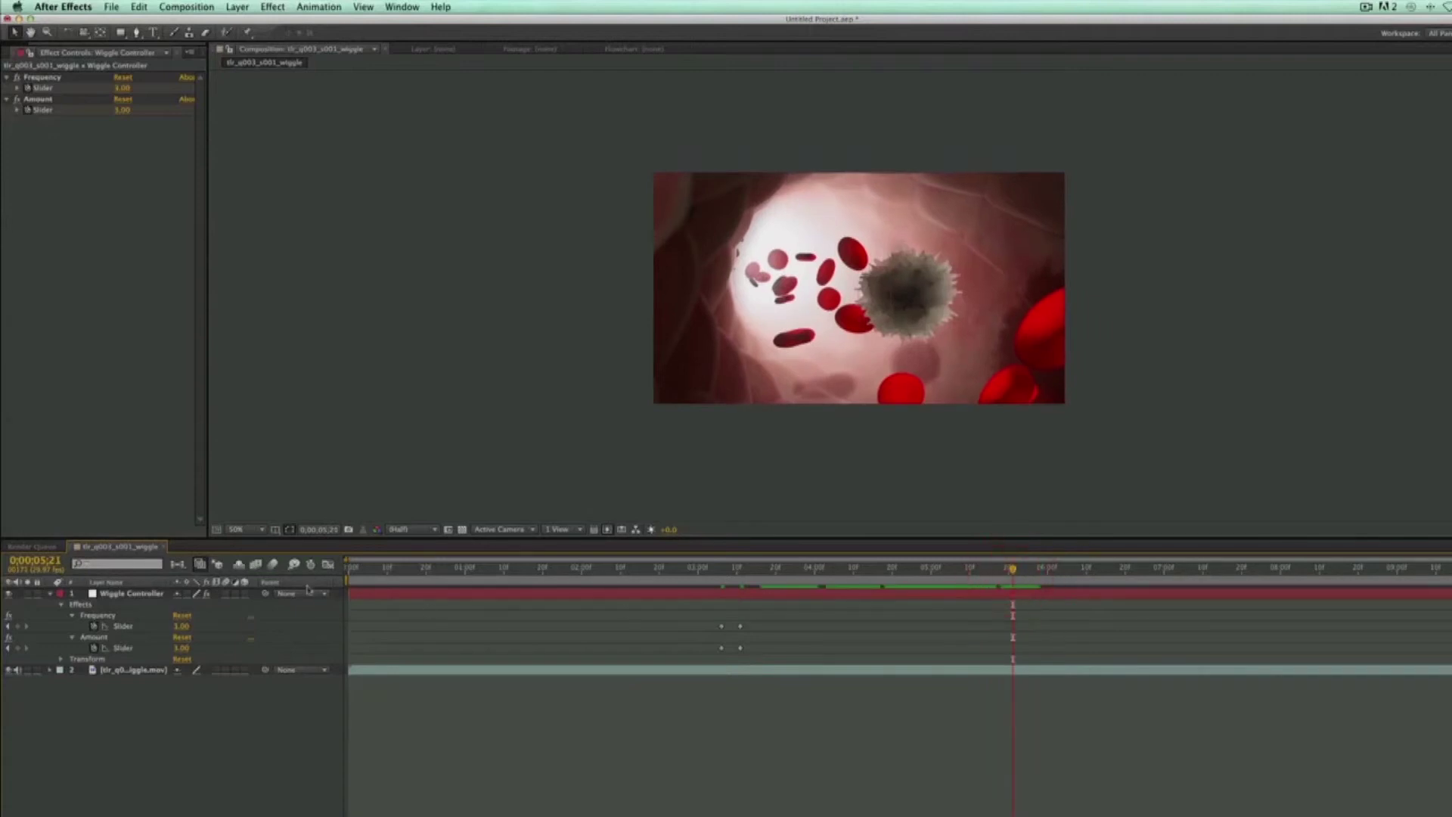
pyautogui.click(16, 626)
pyautogui.click(17, 649)
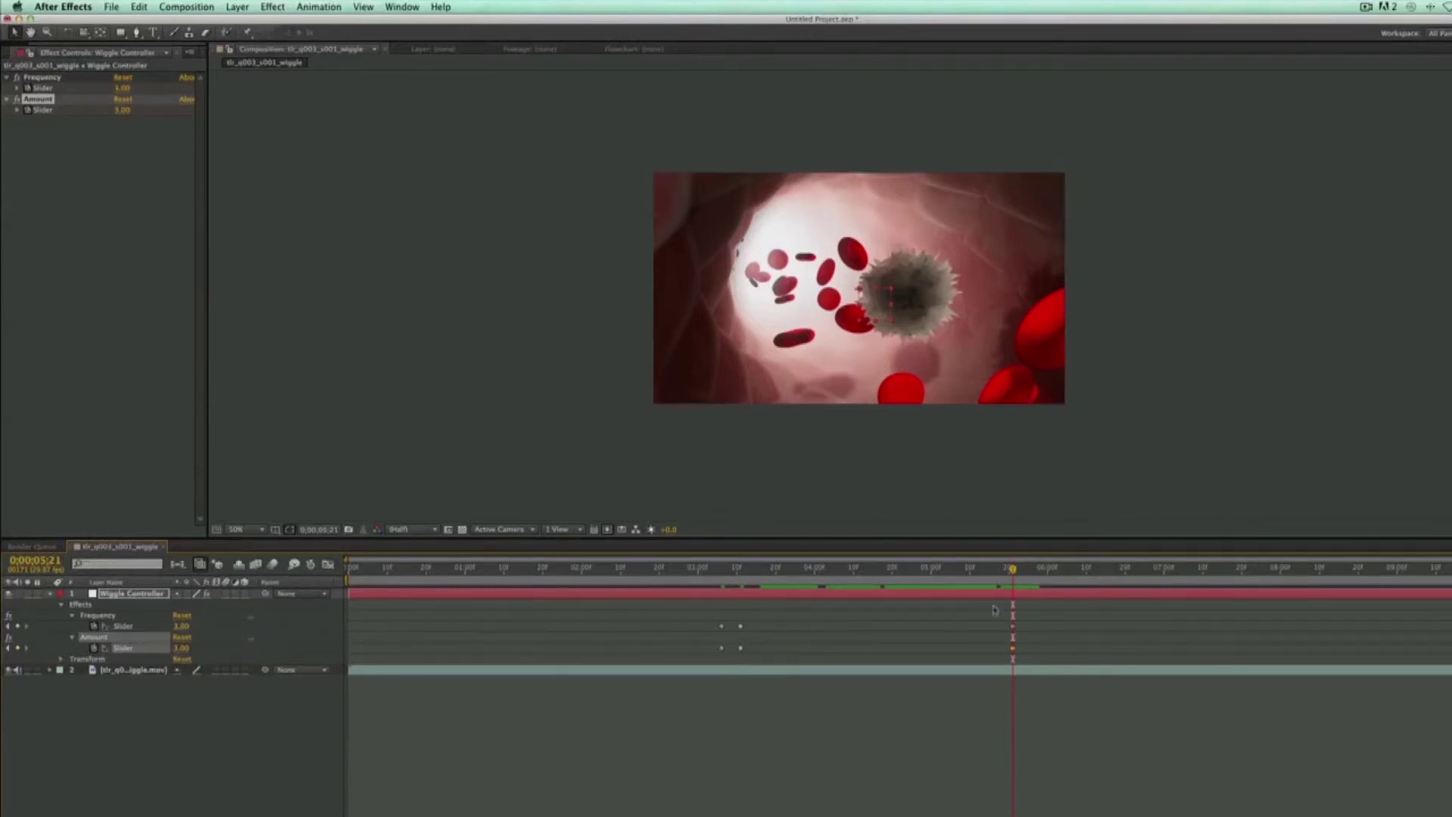
pyautogui.moveTo(1015, 571); pyautogui.dragTo(1033, 570)
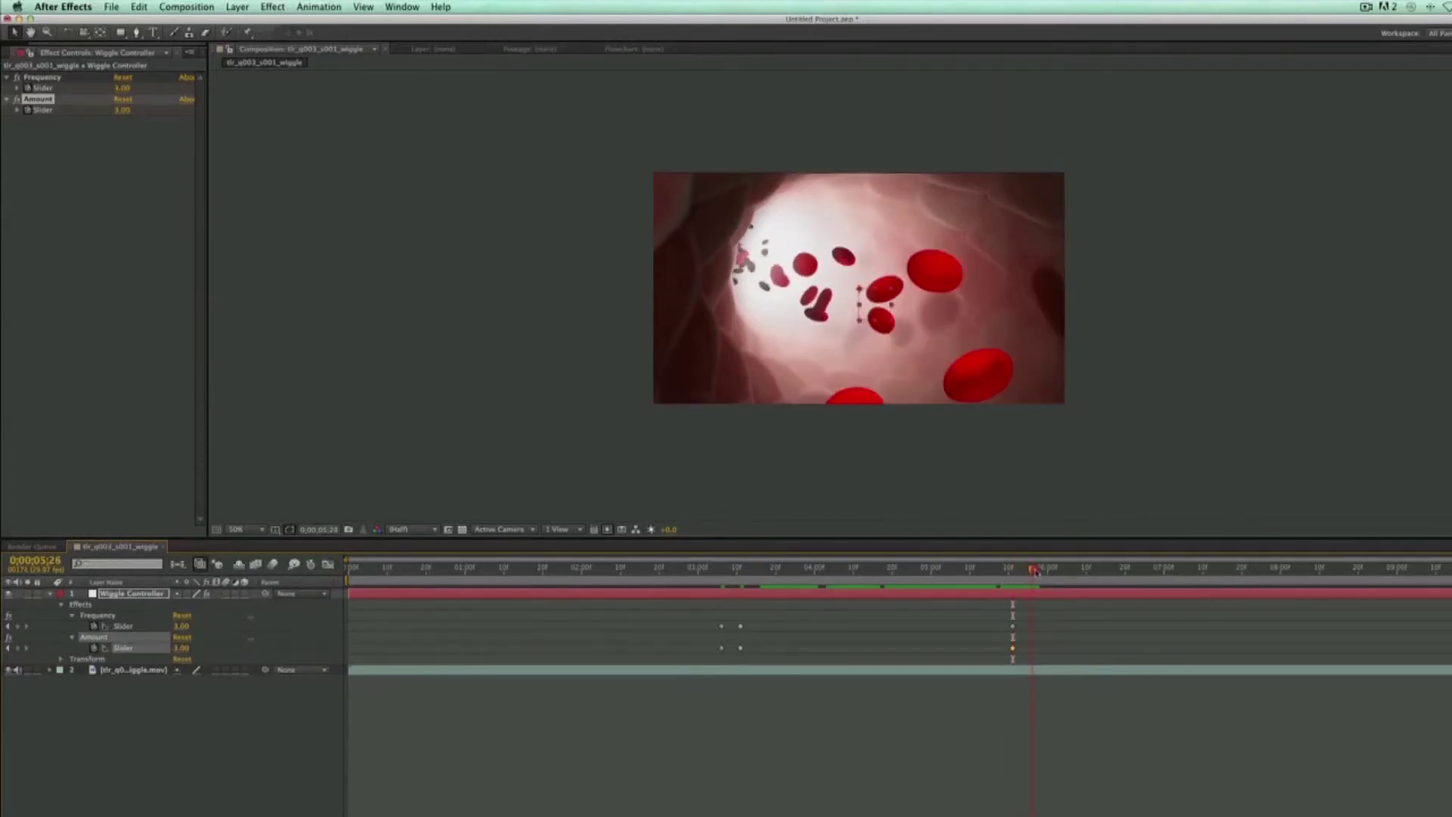
pyautogui.moveTo(709, 627); pyautogui.dragTo(729, 659)
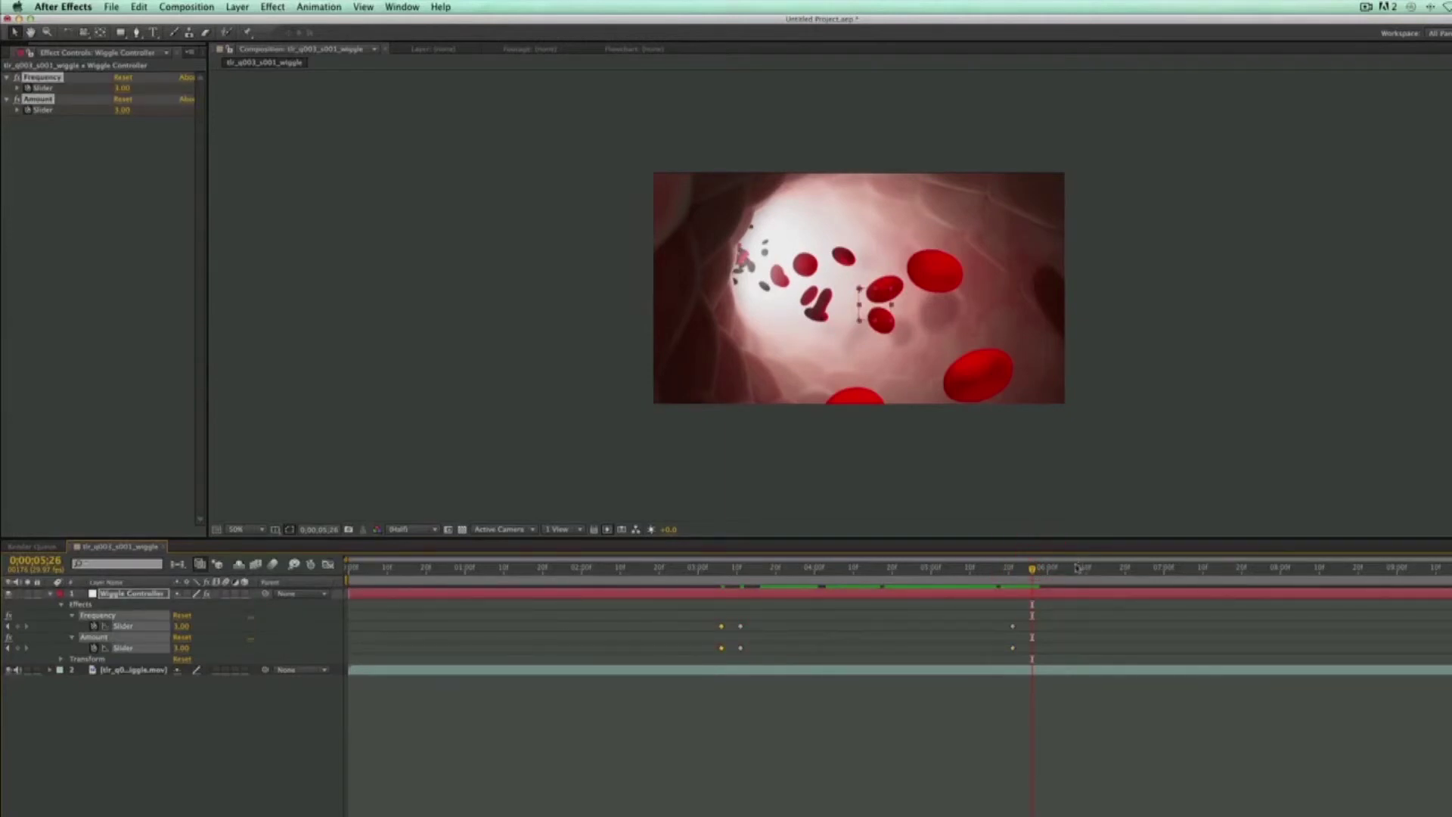
pyautogui.click(1032, 570)
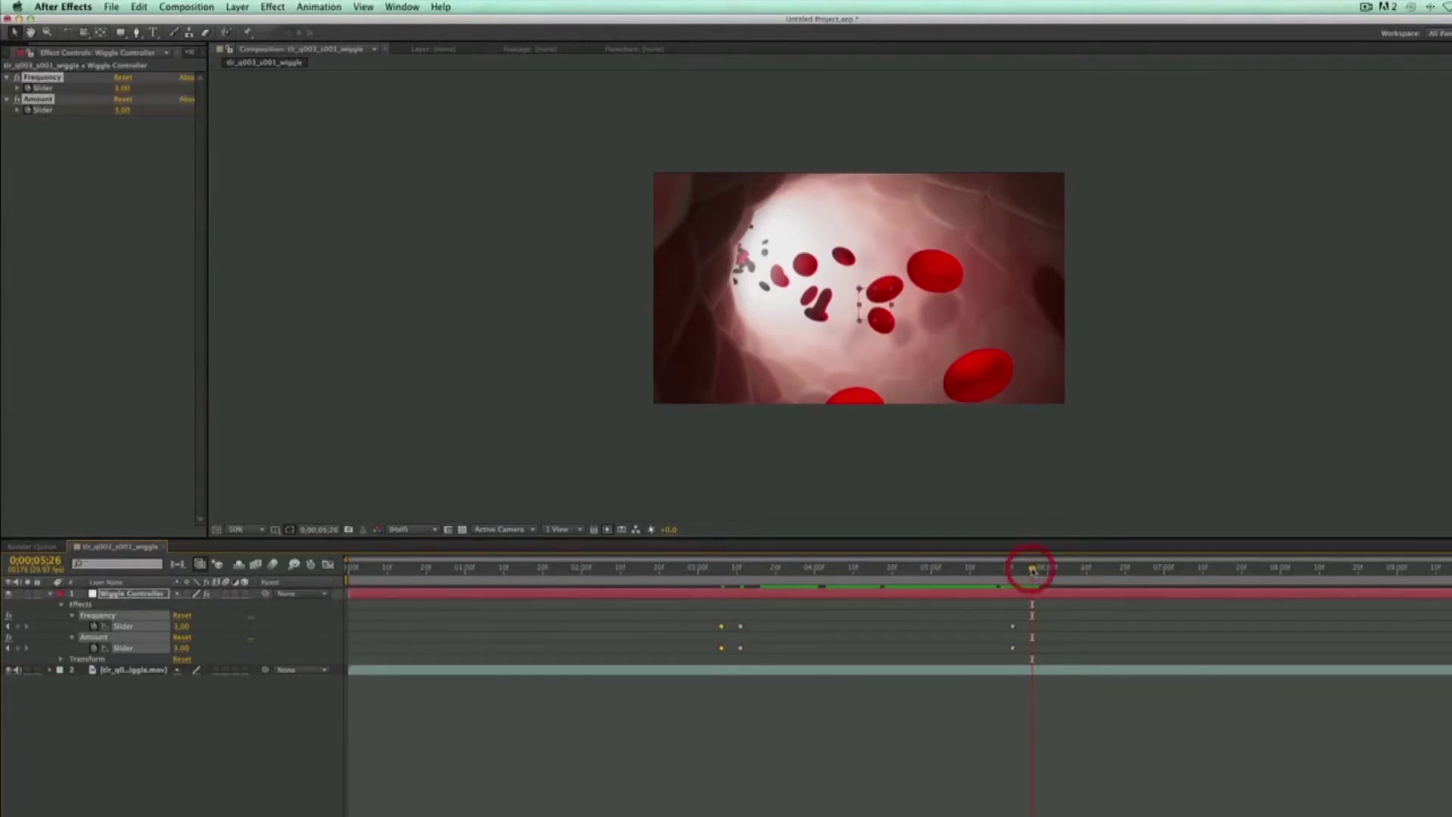
# Set Frequency and Amount to 15 at 0;00;05;26, then return toward the start.
pyautogui.click(180, 626)
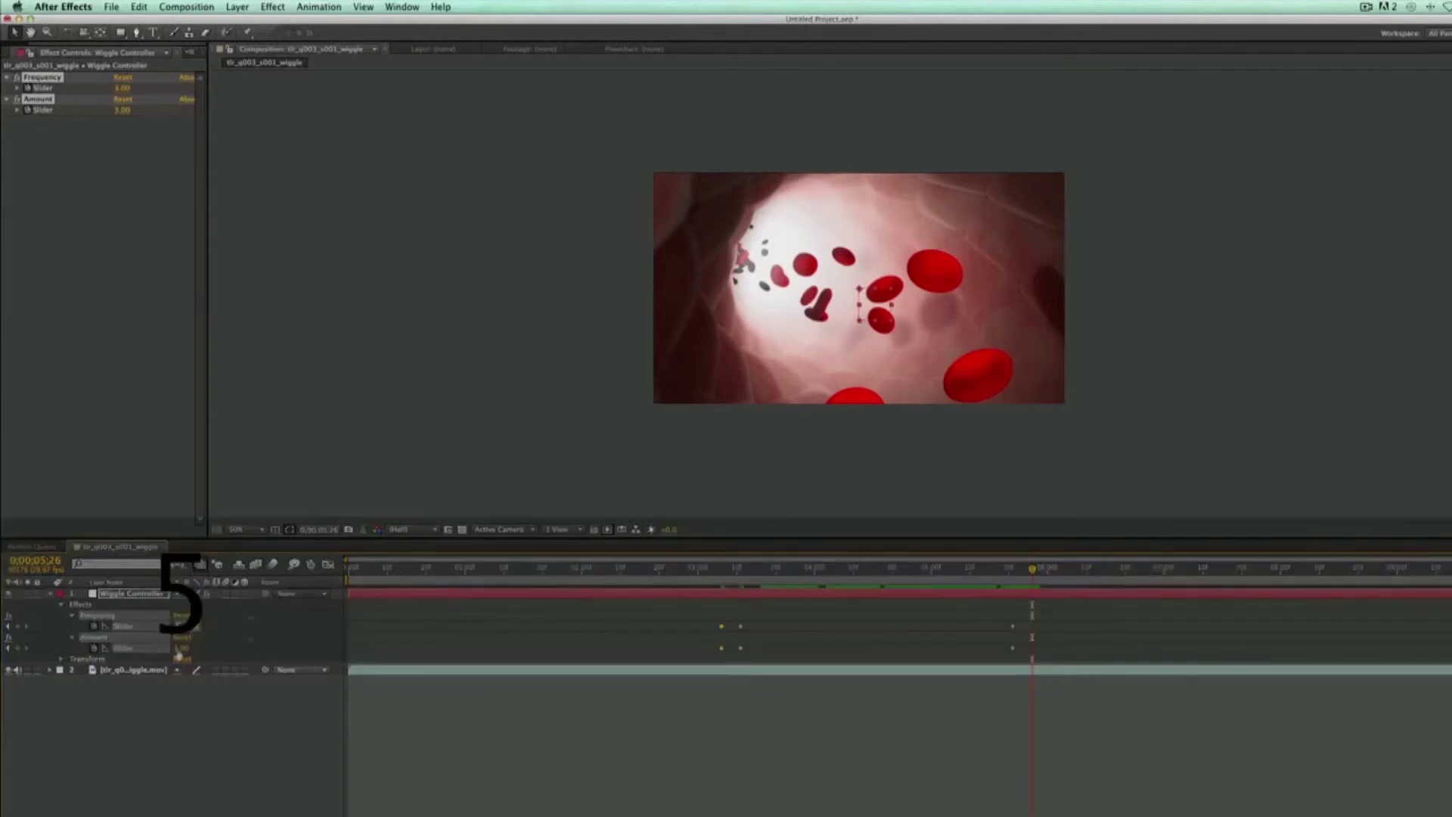
pyautogui.click(181, 647)
pyautogui.write('15')
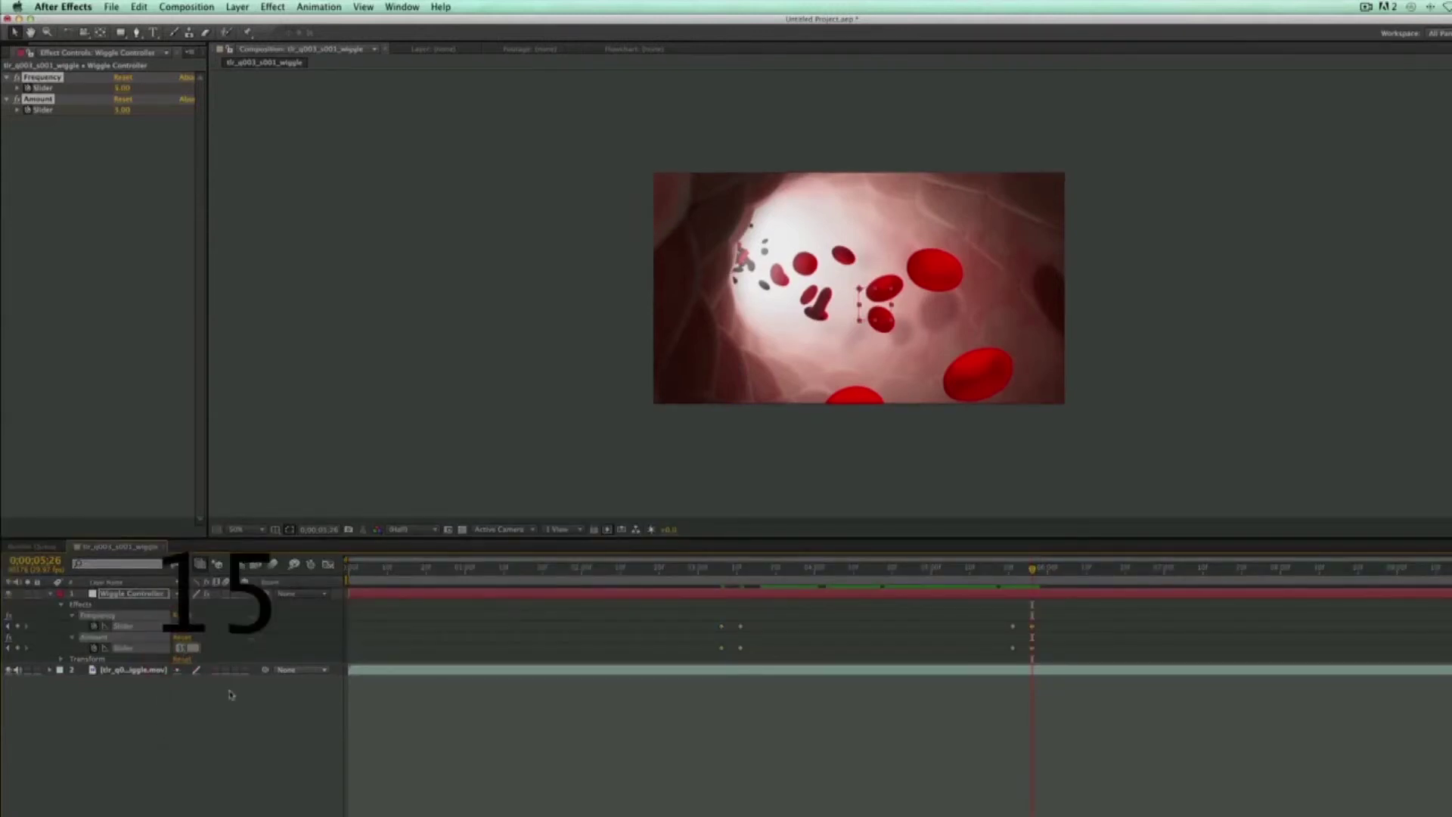
pyautogui.click(227, 729)
pyautogui.moveTo(1033, 572); pyautogui.dragTo(976, 575)
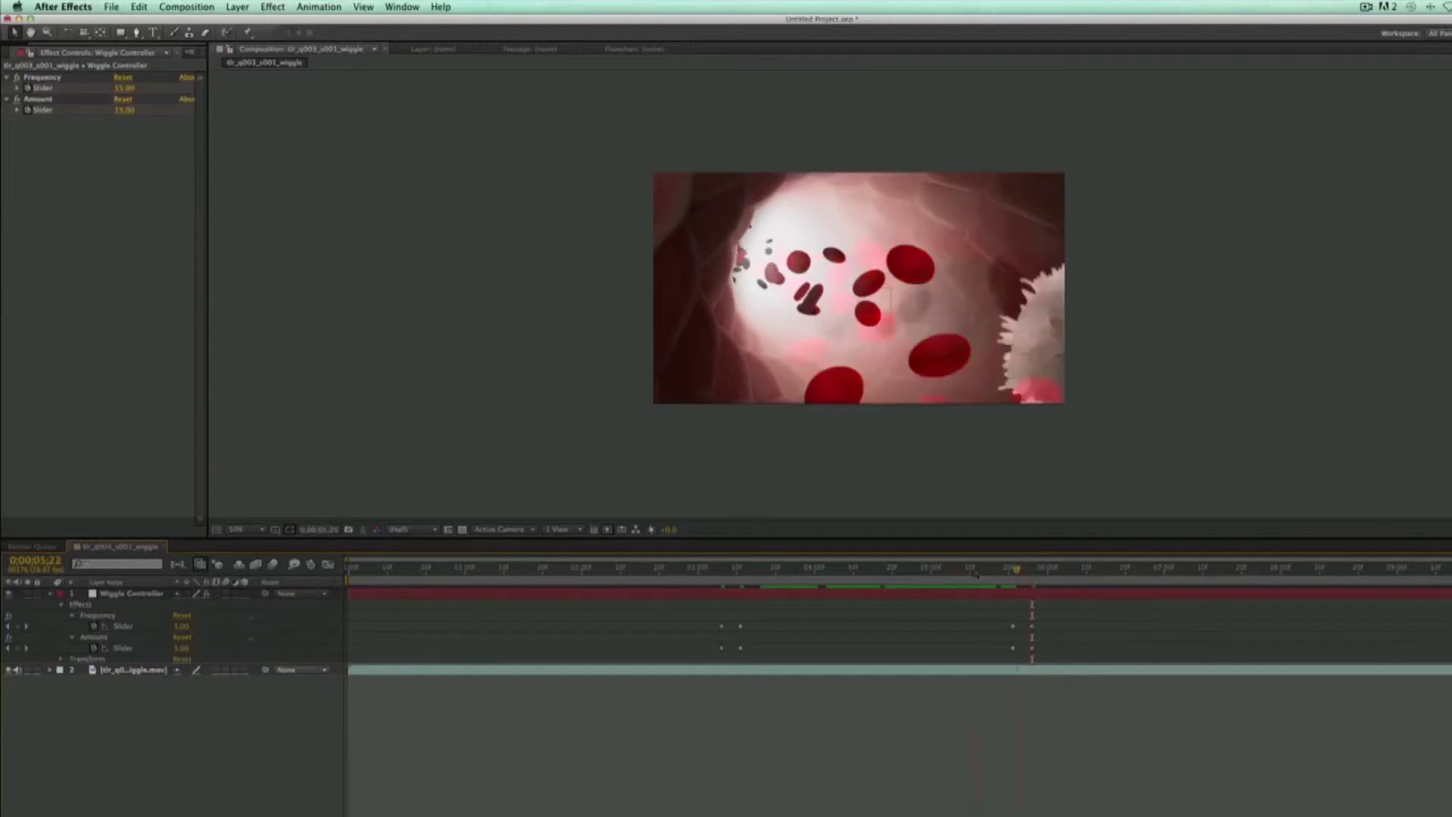
pyautogui.click(407, 568)
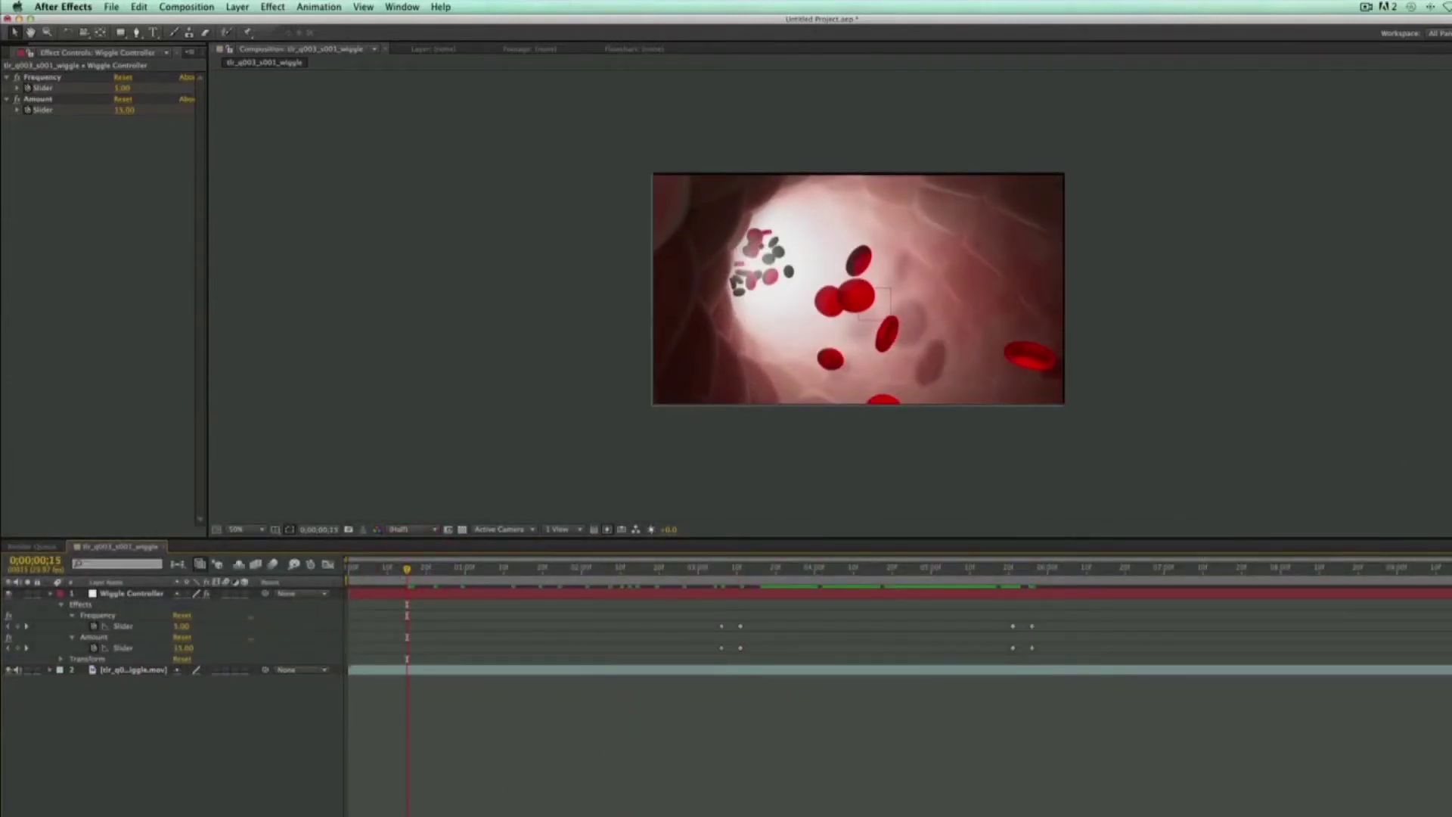
pyautogui.press('space')
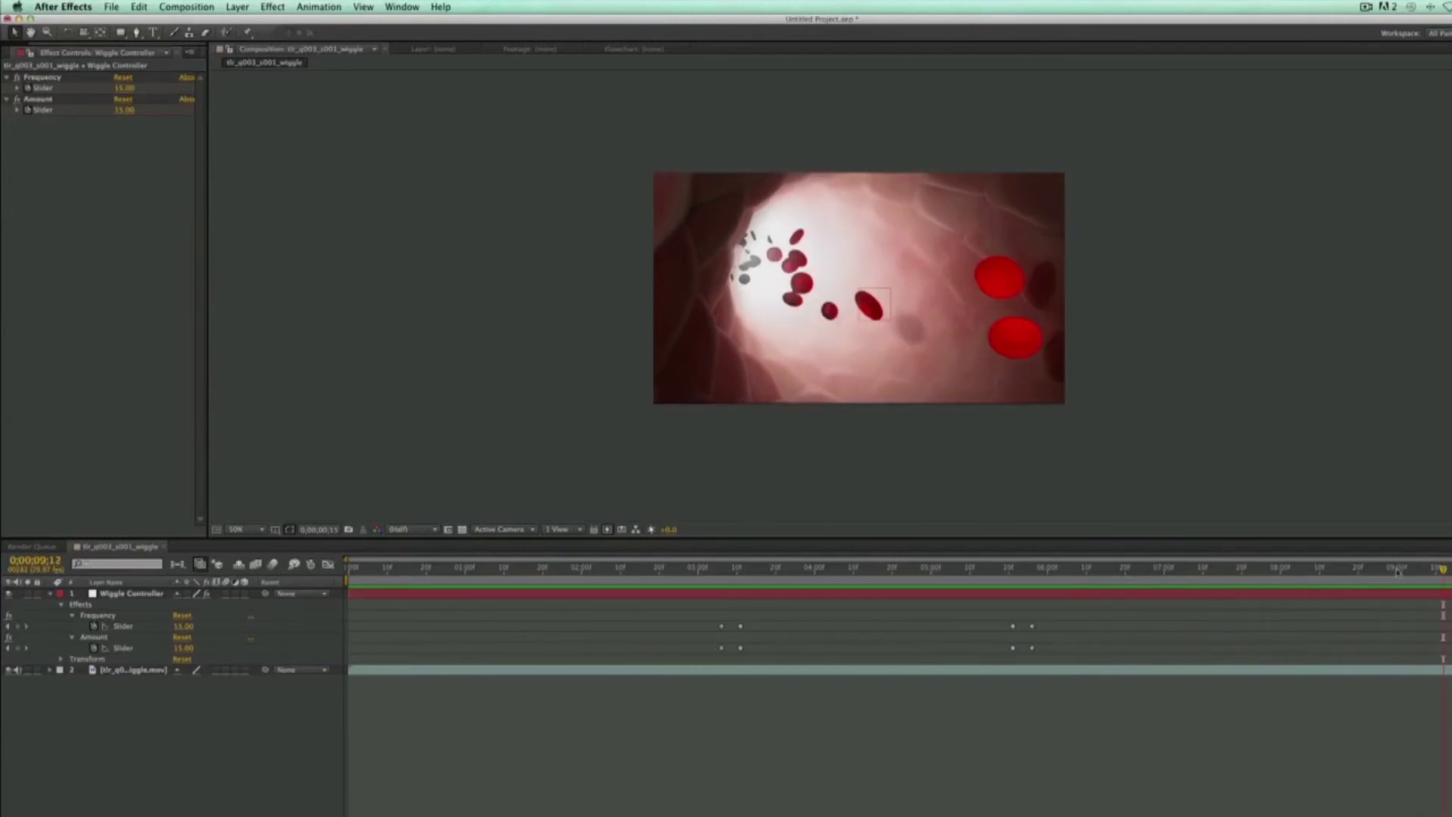
pyautogui.moveTo(1442, 569); pyautogui.dragTo(1141, 594)
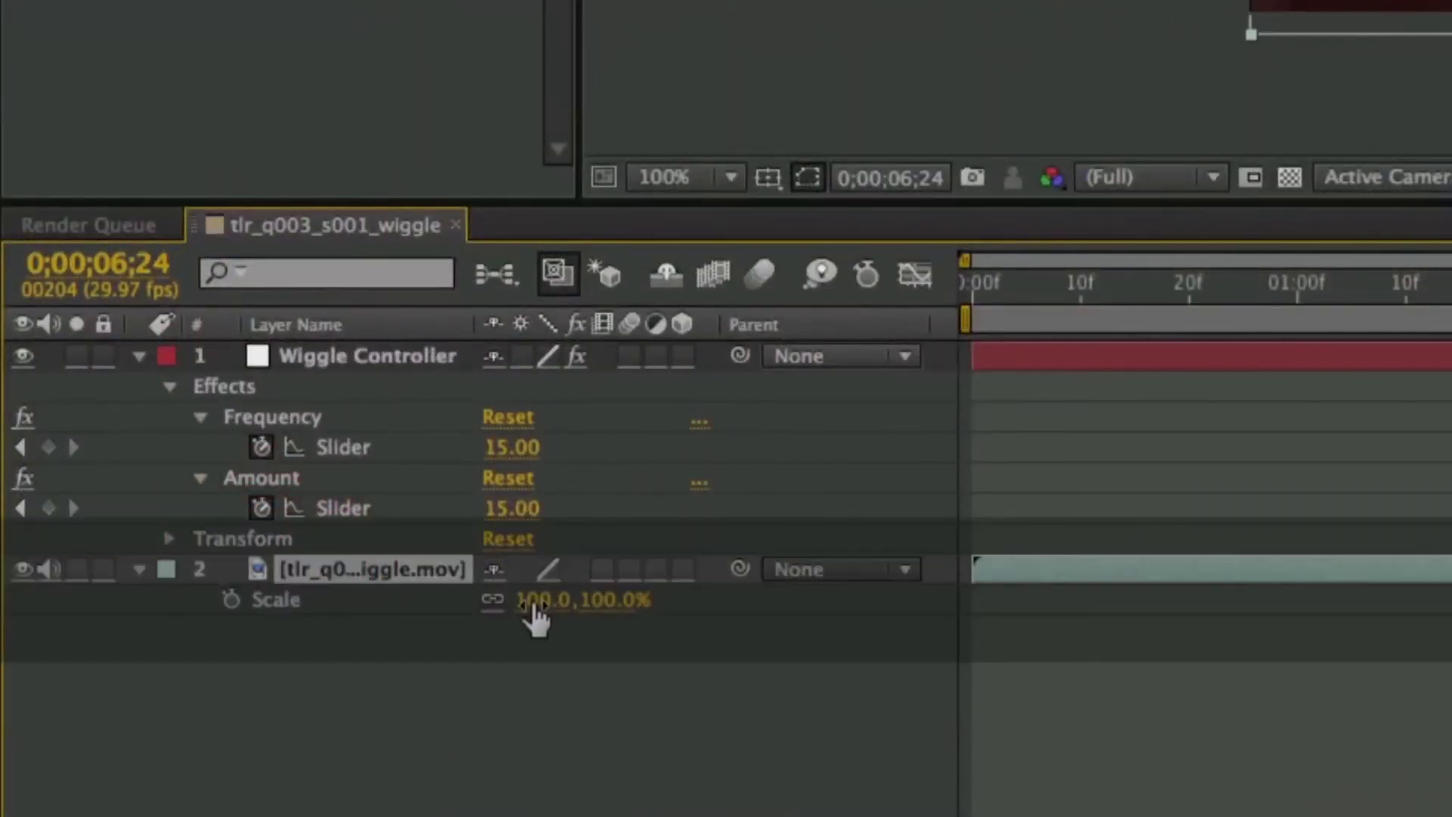
# Set the footage layer's Scale to 105%.
pyautogui.click(553, 605)
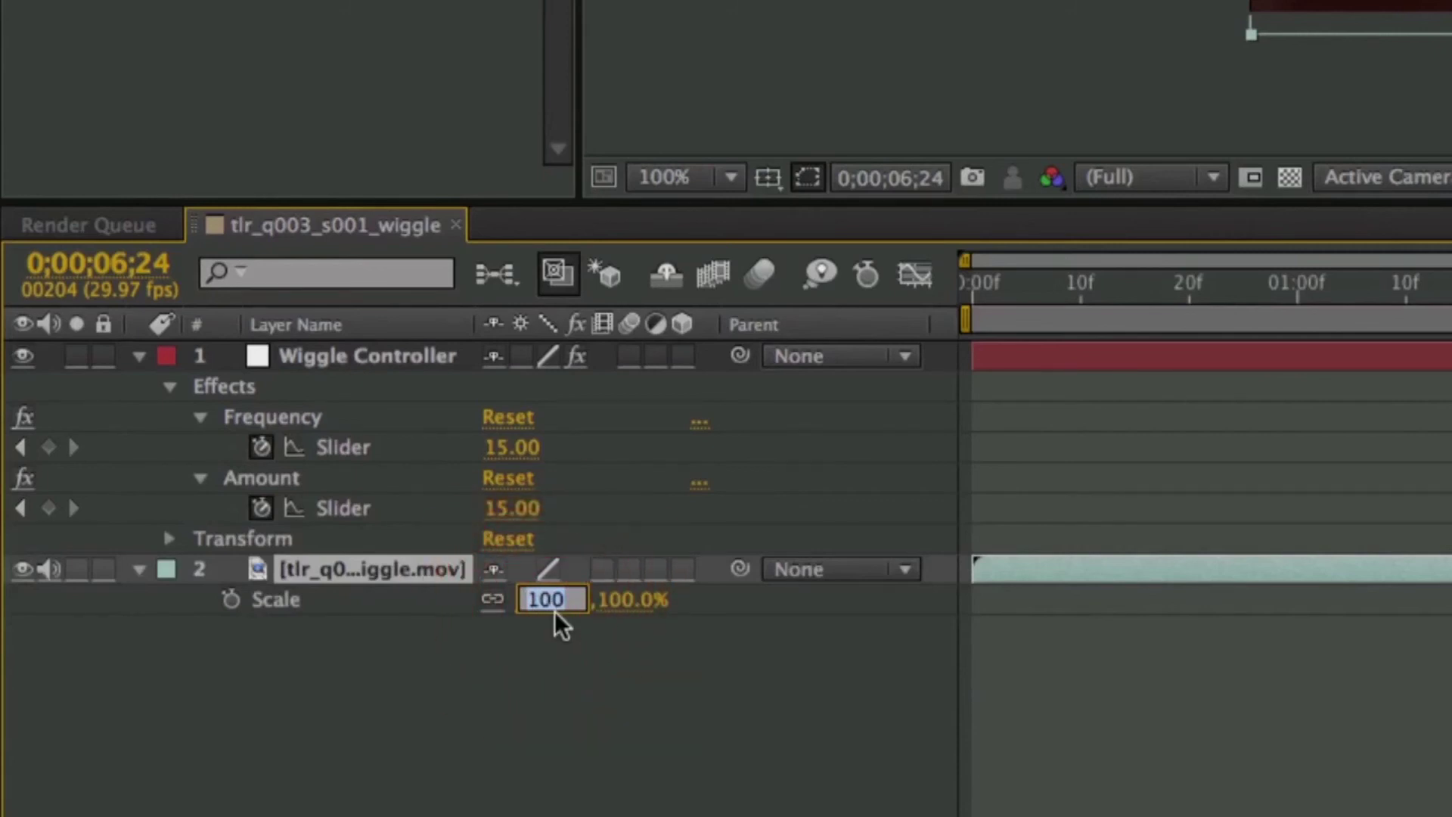
pyautogui.write('105')
pyautogui.click(762, 27)
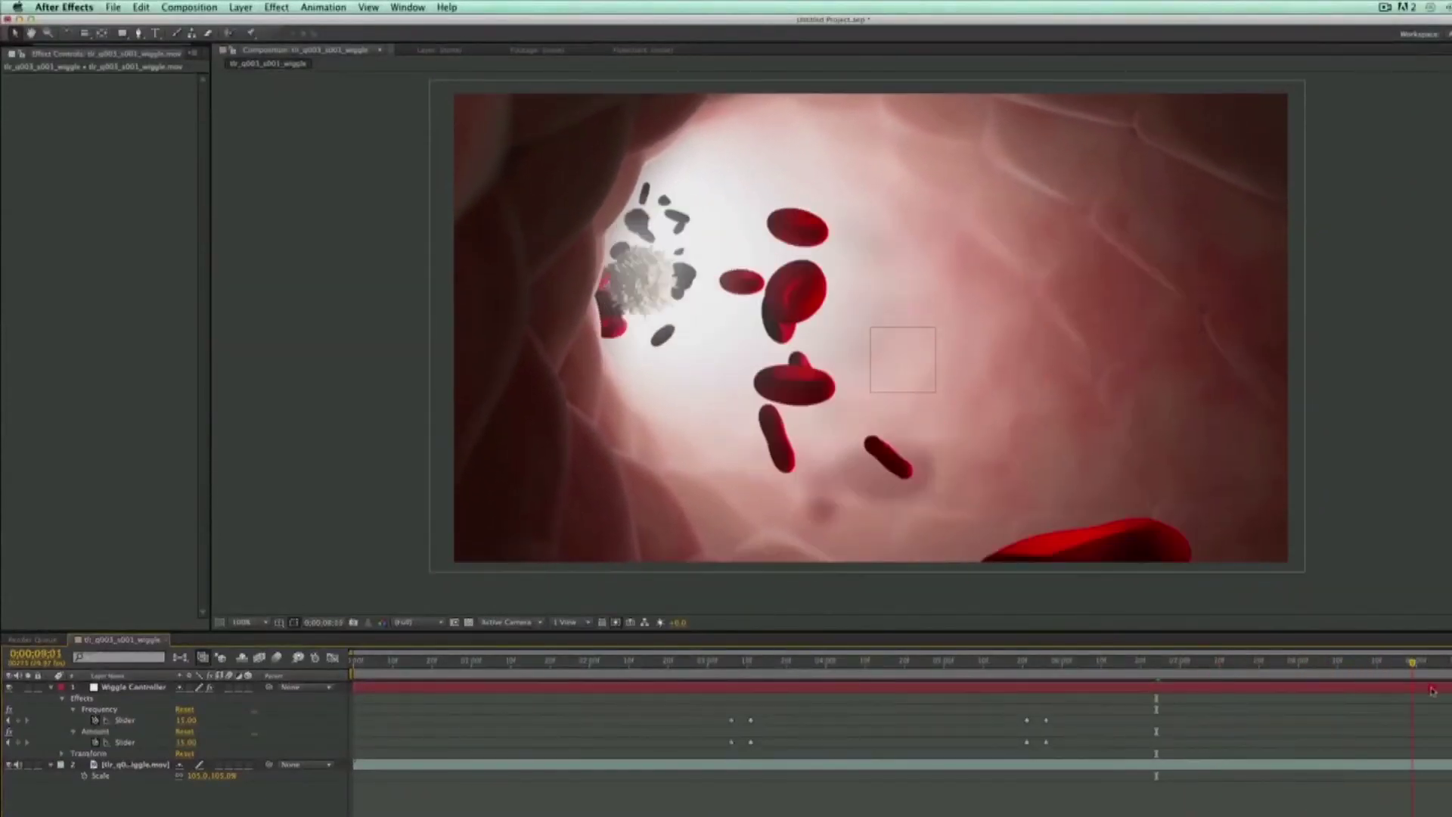
# Scrub from 0;00;05;14 to 0;00;07;06 to check that no edges show.
pyautogui.click(999, 660)
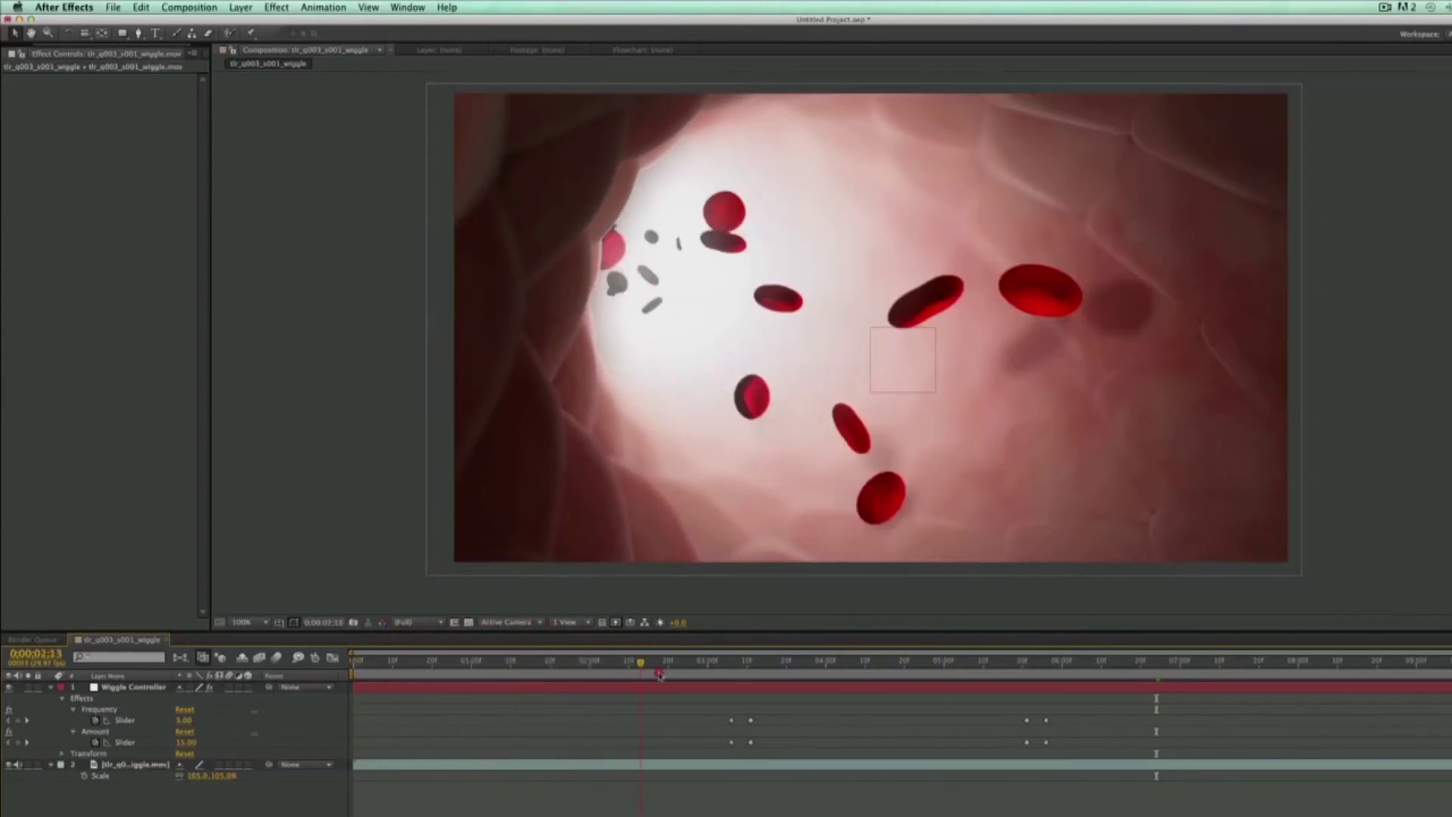
pyautogui.moveTo(660, 675); pyautogui.dragTo(1204, 692)
pyautogui.click(1348, 588)
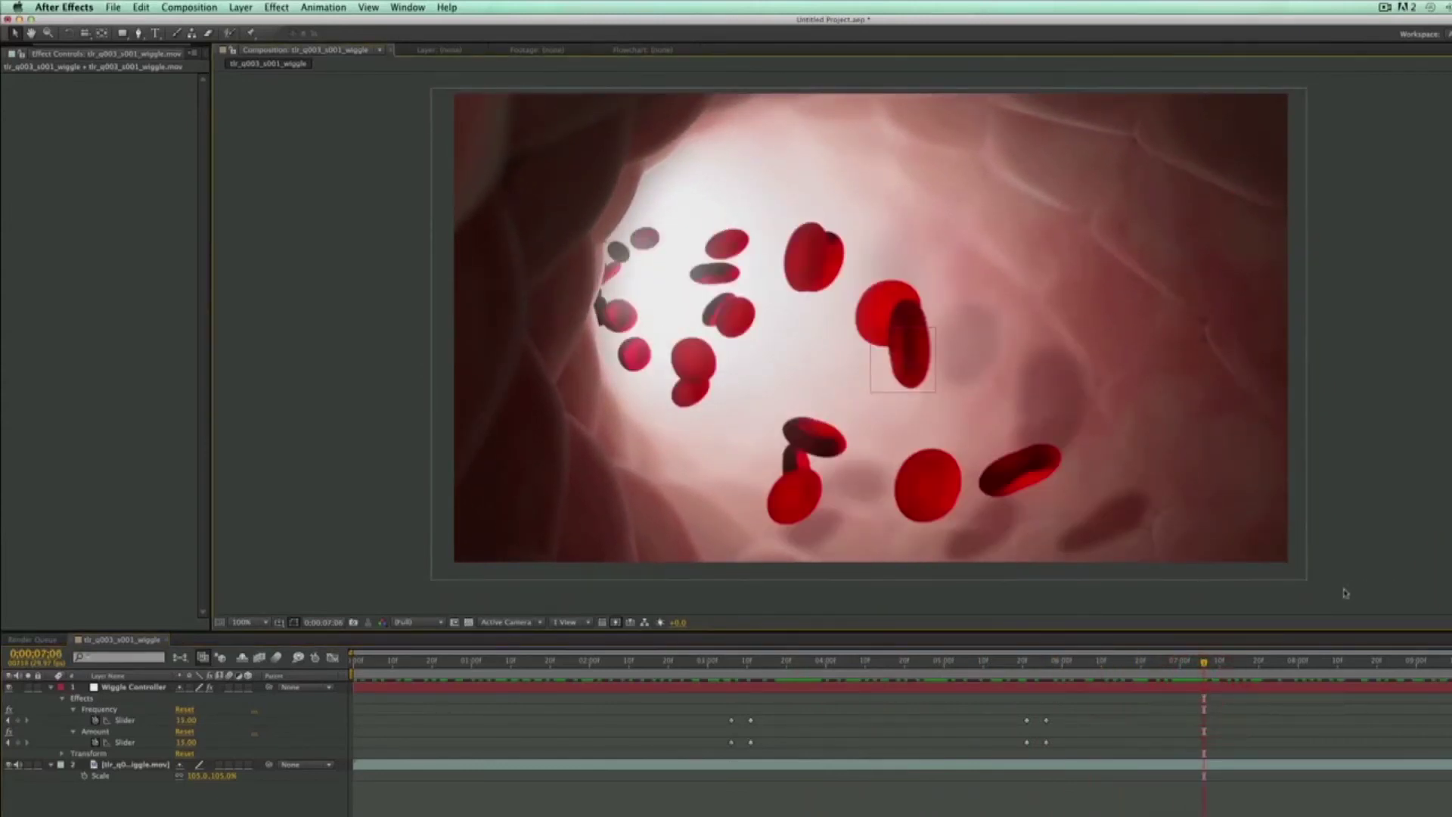
# Collapse the Wiggle Controller and footage layers, then scrub ahead to 0;00;07;16.
pyautogui.click(51, 687)
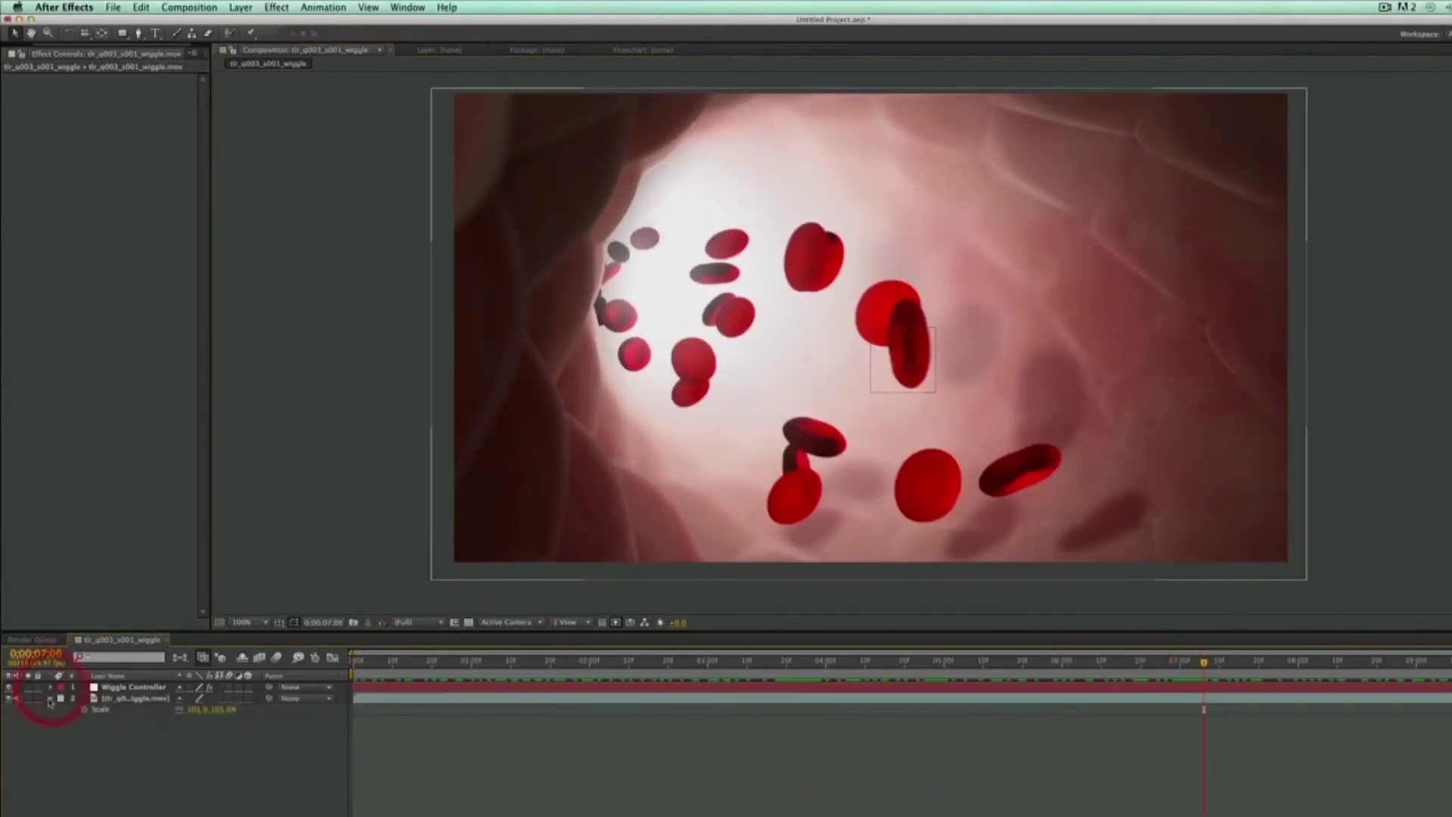
pyautogui.click(52, 699)
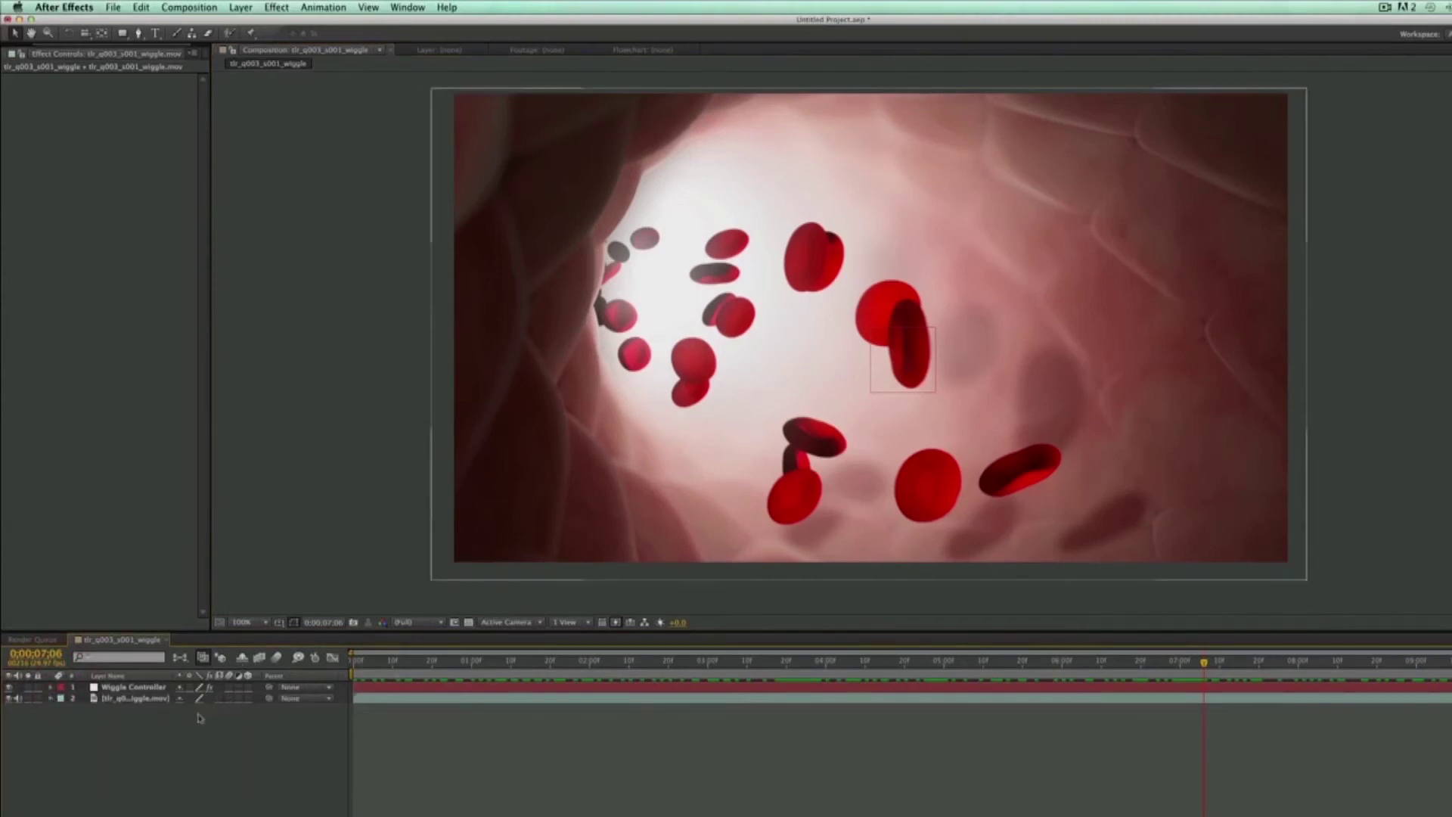
pyautogui.click(68, 451)
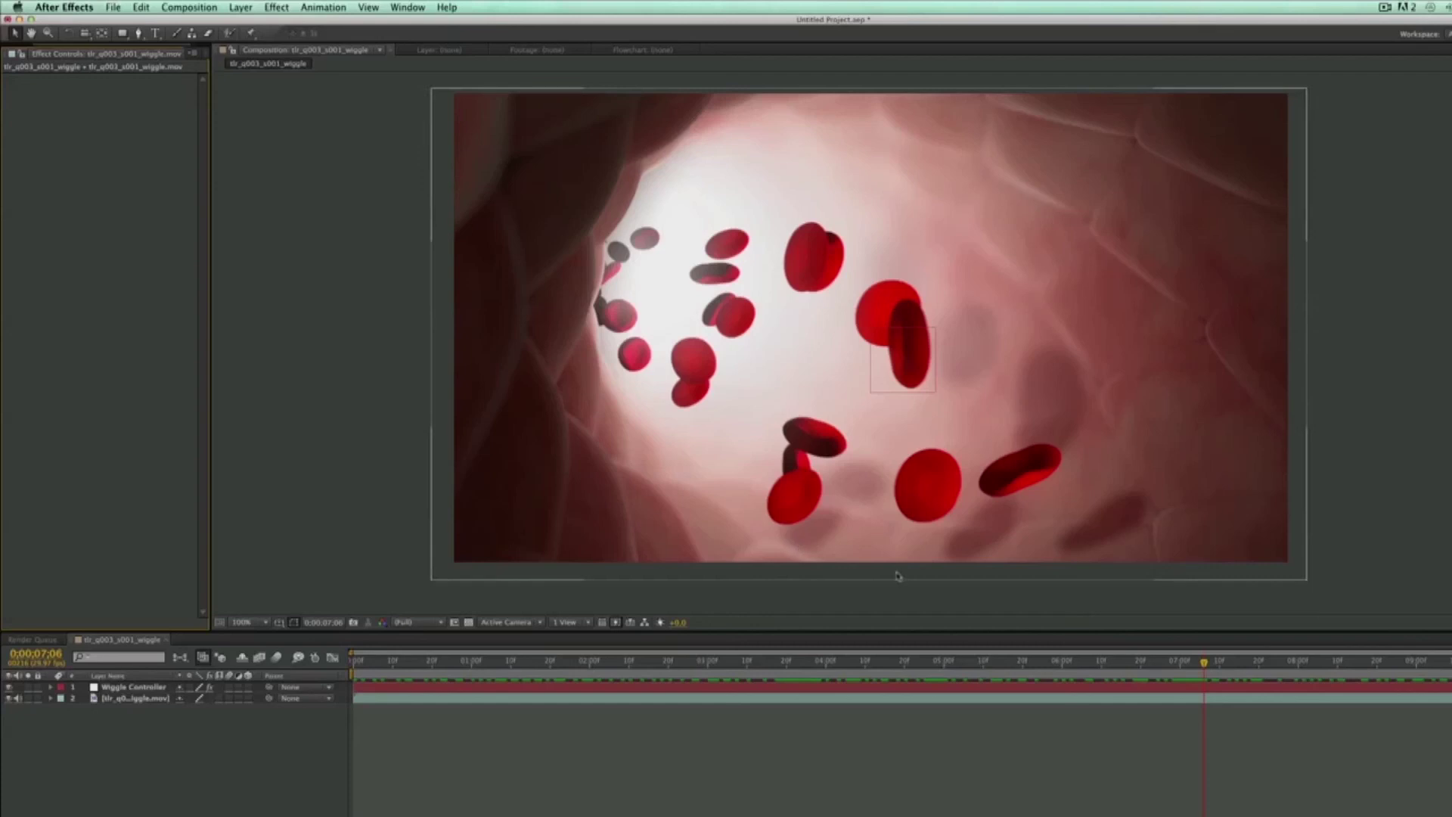
pyautogui.moveTo(1205, 663); pyautogui.dragTo(1417, 680)
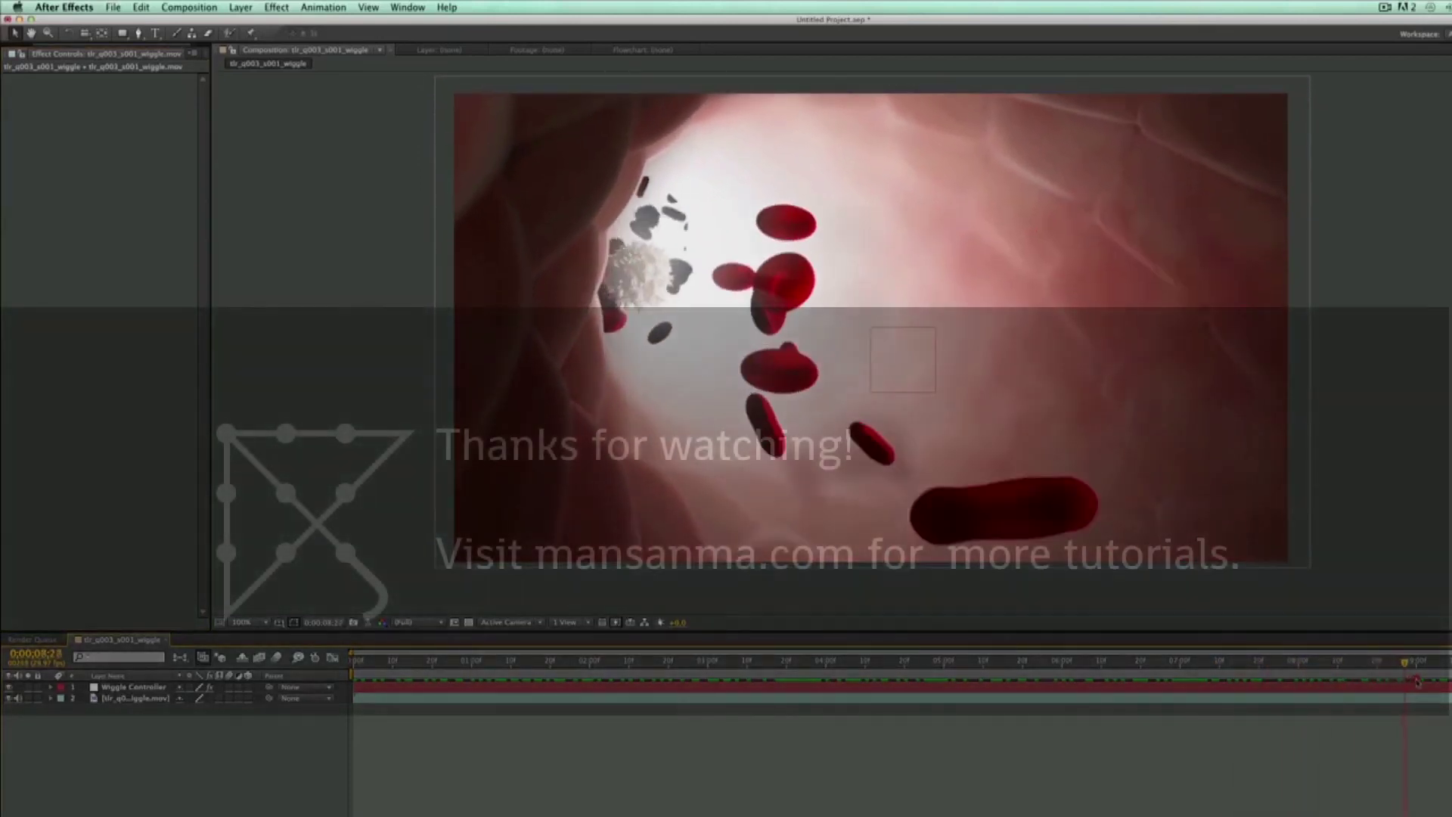